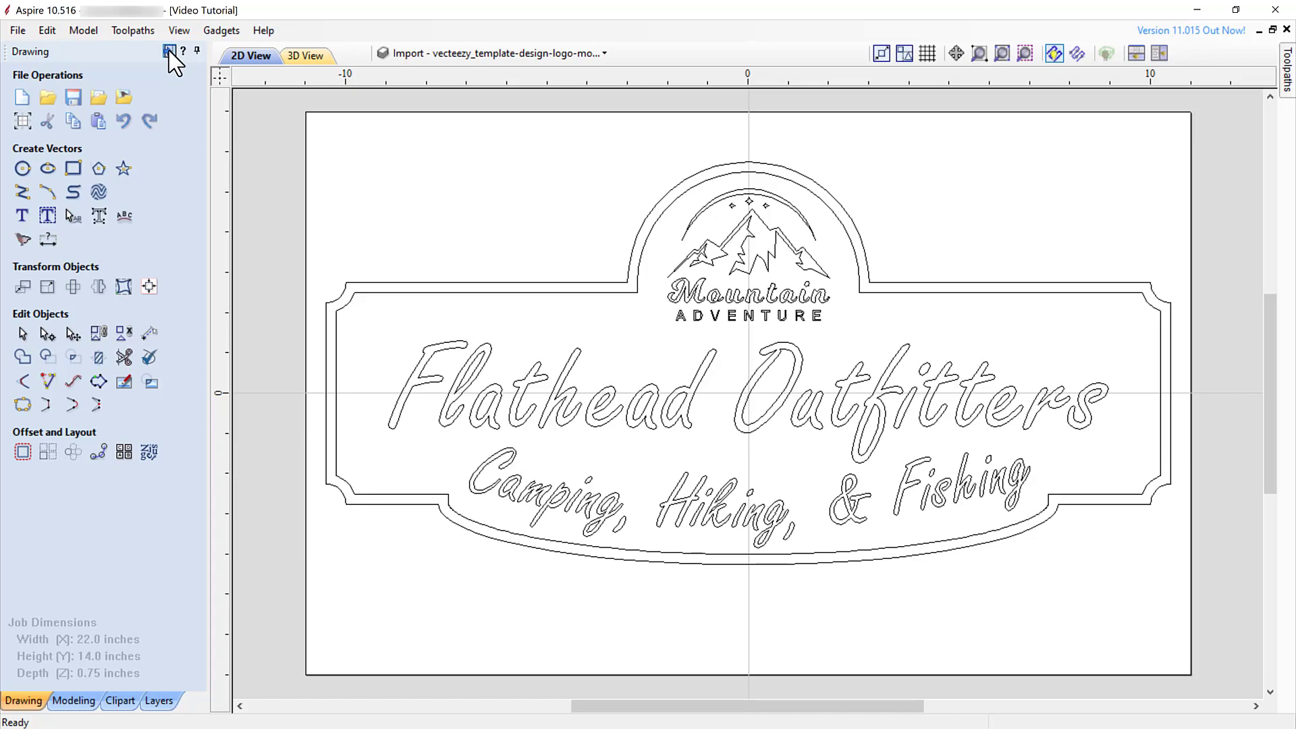
# Switch to the toolpath tools and set the material's XY datum to the lower-left corner of the job
pyautogui.click(169, 50)
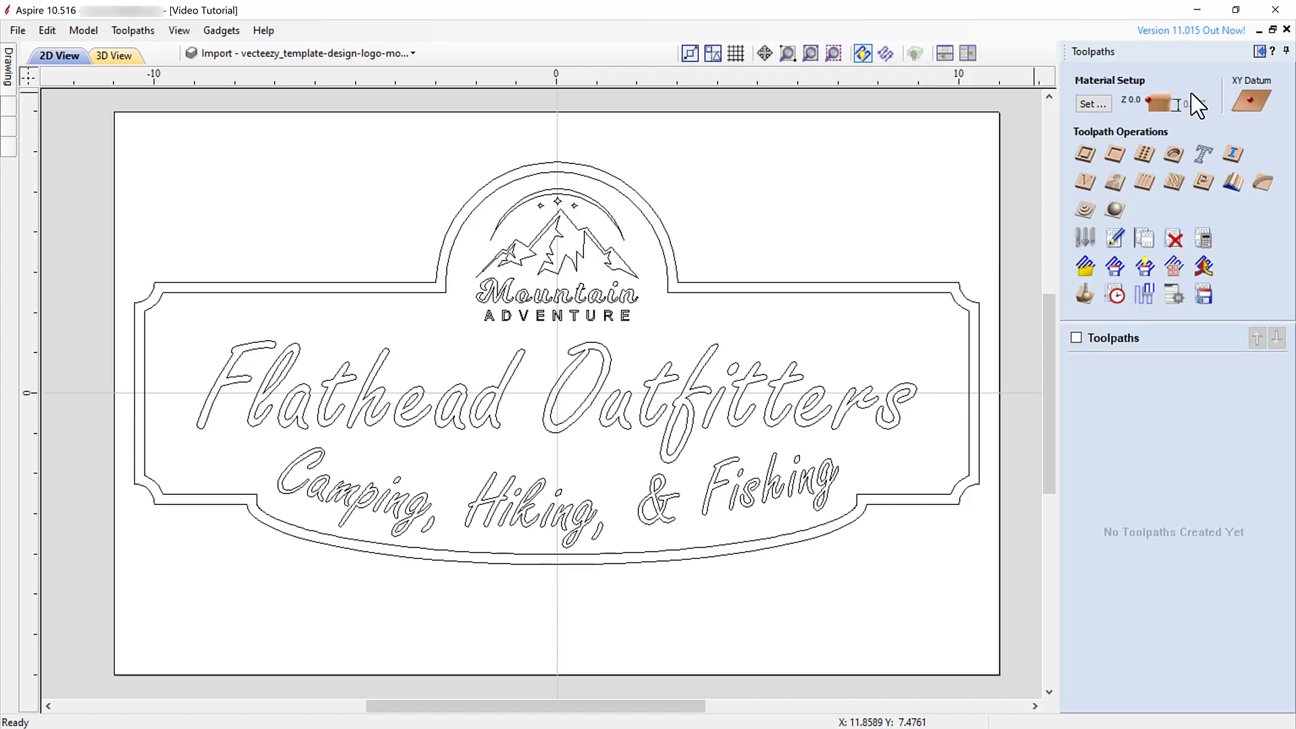
pyautogui.click(1093, 104)
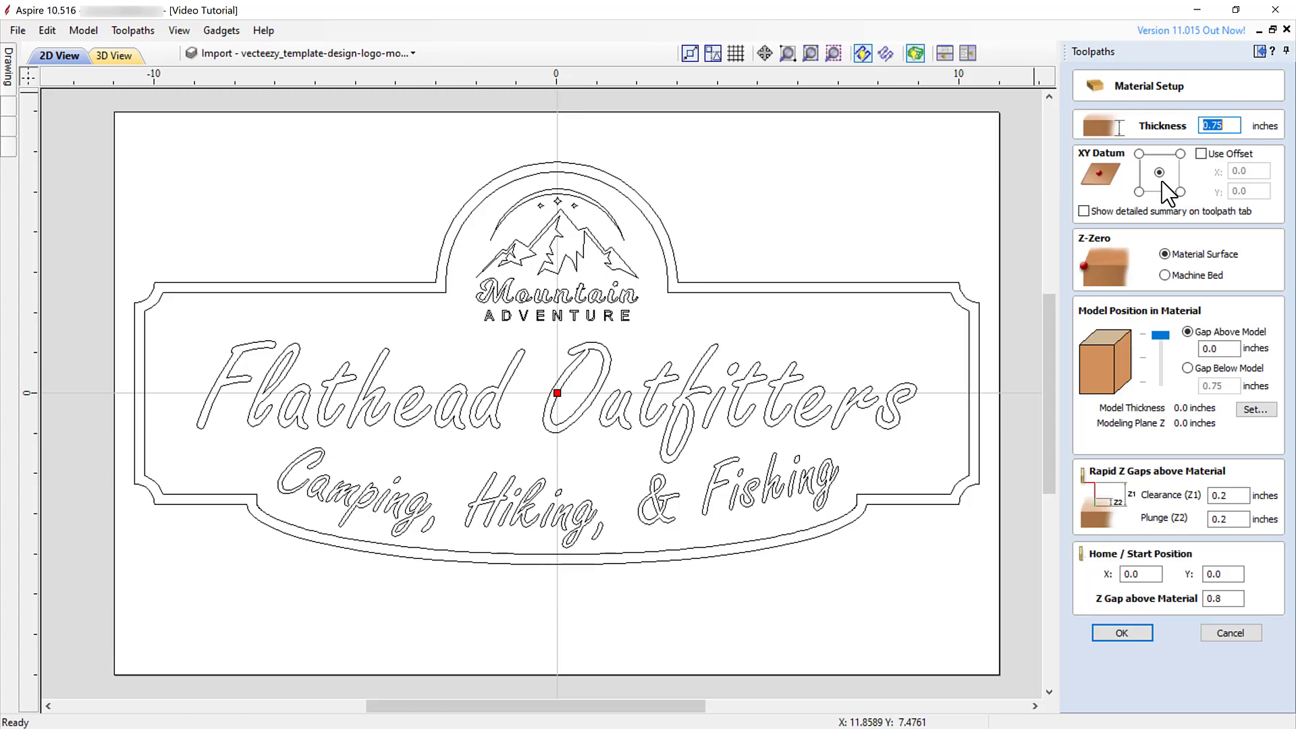
pyautogui.click(1139, 192)
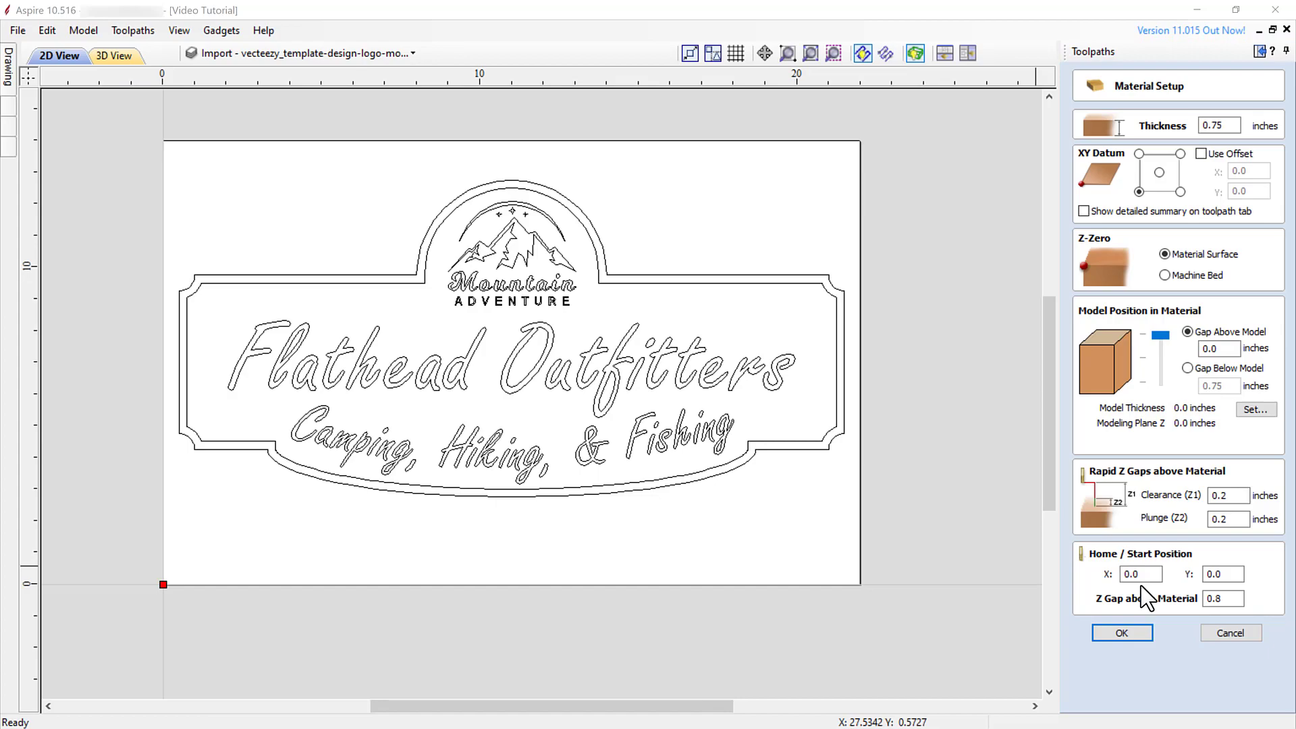
pyautogui.click(1138, 635)
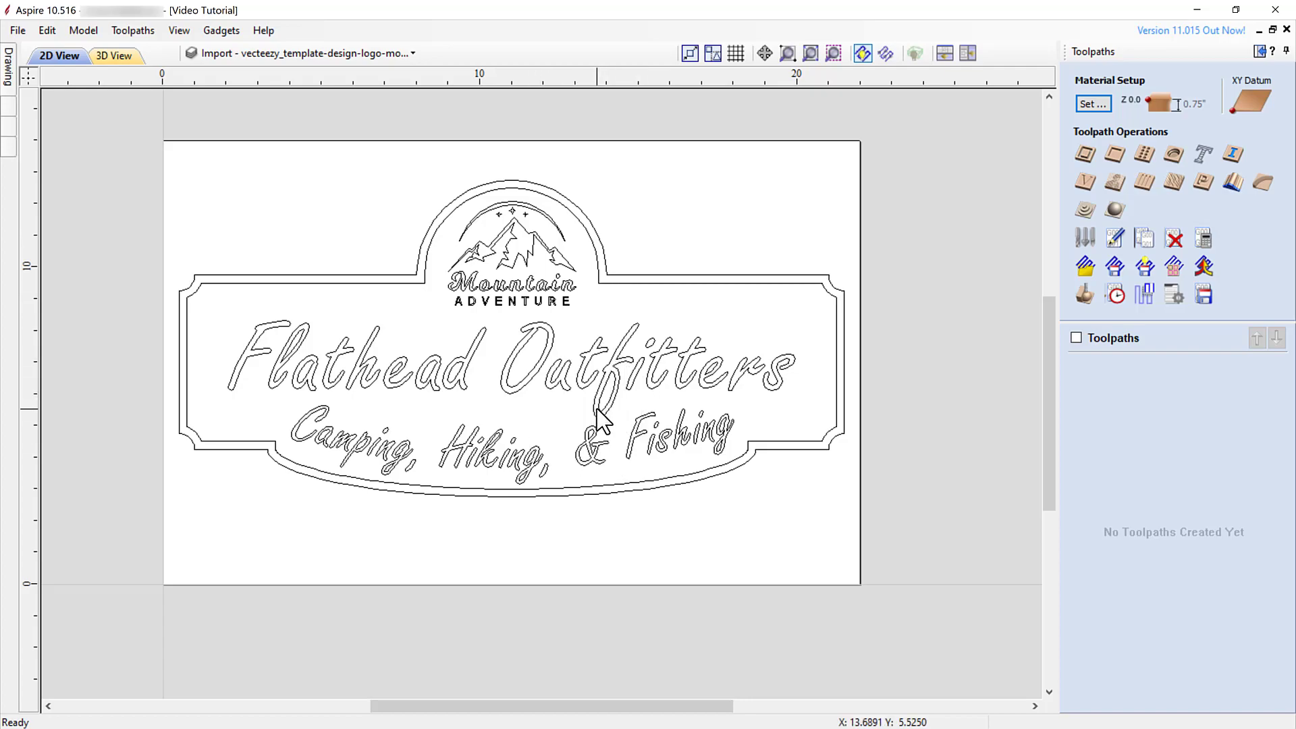
# Start a pocket toolpath on the inner sign border, the Flathead Outfitters text and the Camping, Hiking, & Fishing text
pyautogui.click(654, 284)
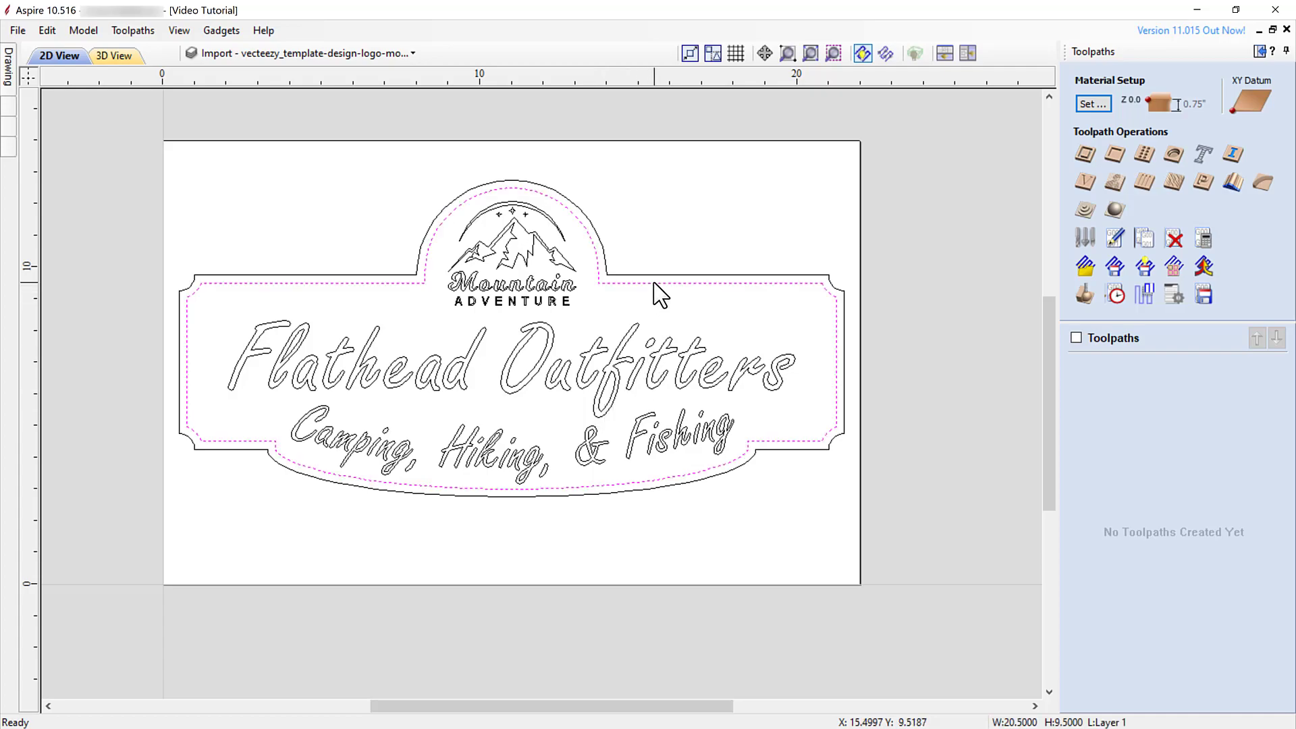
pyautogui.keyDown('shift'); pyautogui.click(625, 376); pyautogui.keyUp('shift')
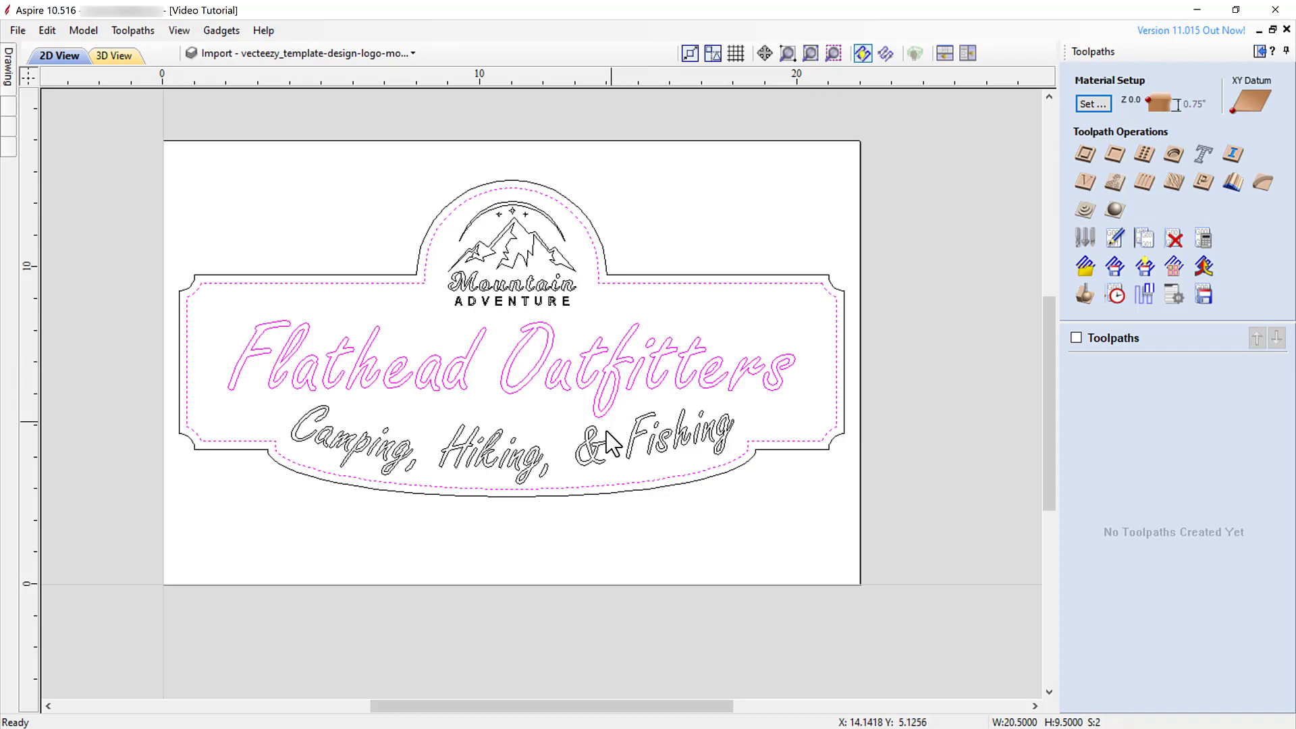
pyautogui.keyDown('shift'); pyautogui.click(594, 453); pyautogui.keyUp('shift')
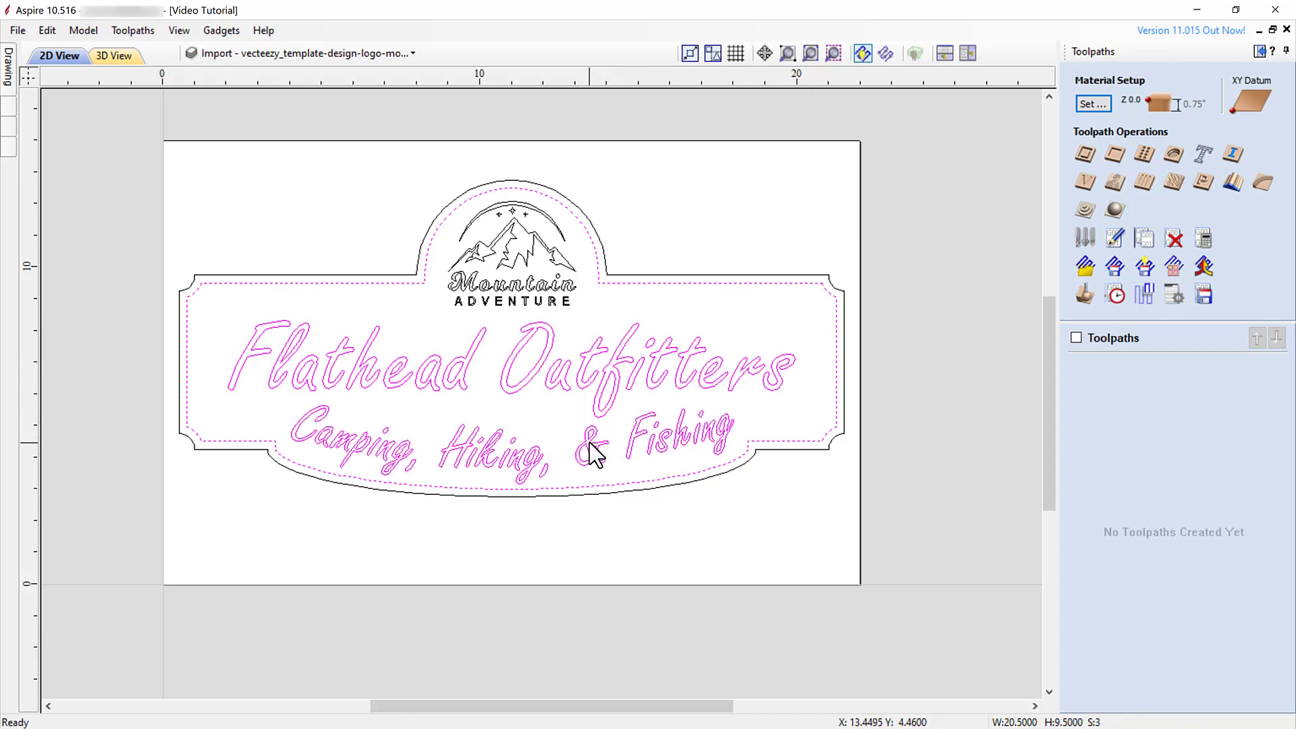
pyautogui.click(1114, 158)
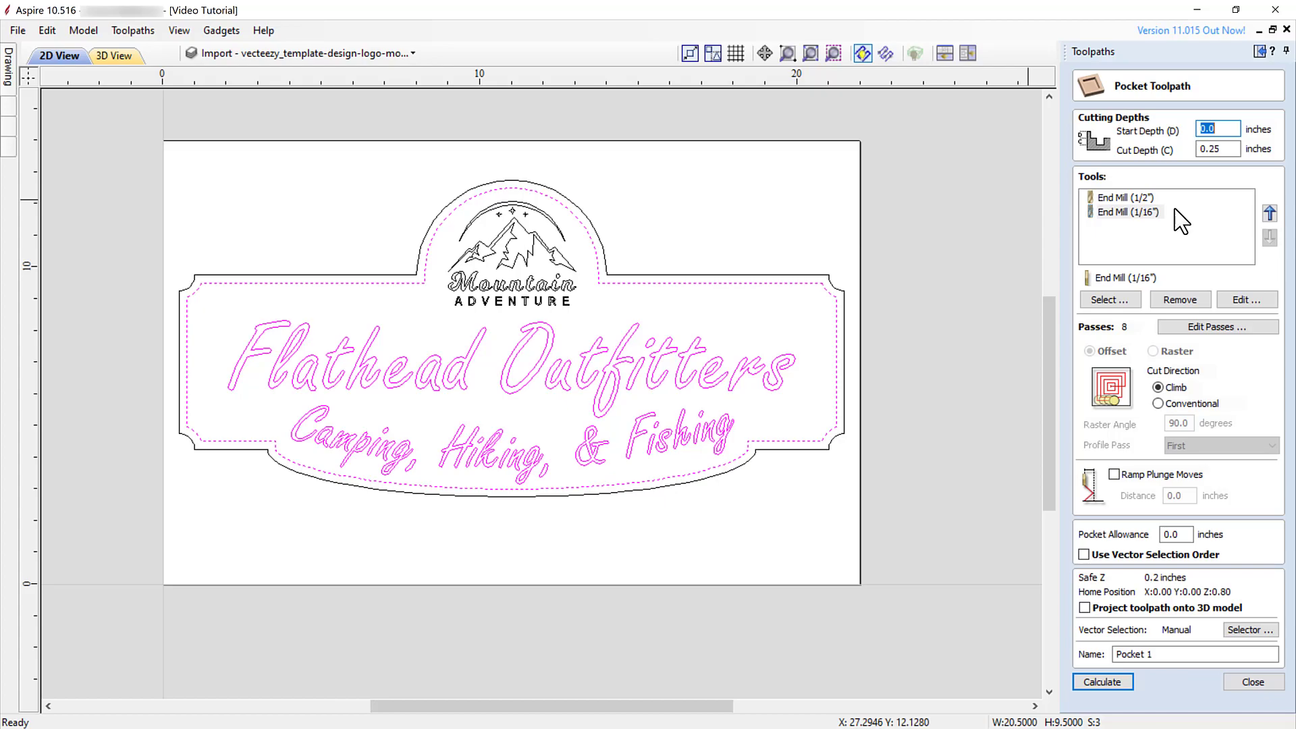
# Remove the 1/2" and 1/16" end mills from the pocket toolpath's tool list
pyautogui.click(1143, 196)
pyautogui.click(1179, 299)
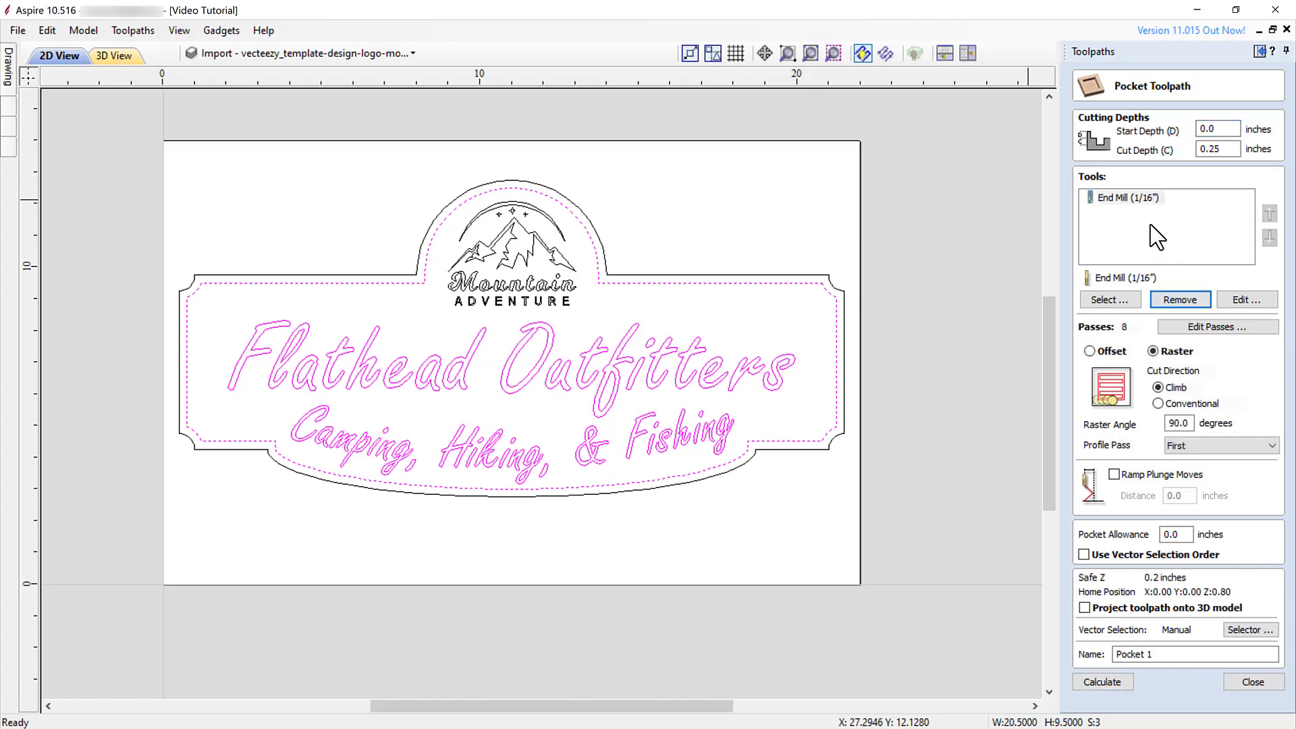
pyautogui.click(1147, 199)
pyautogui.click(1180, 300)
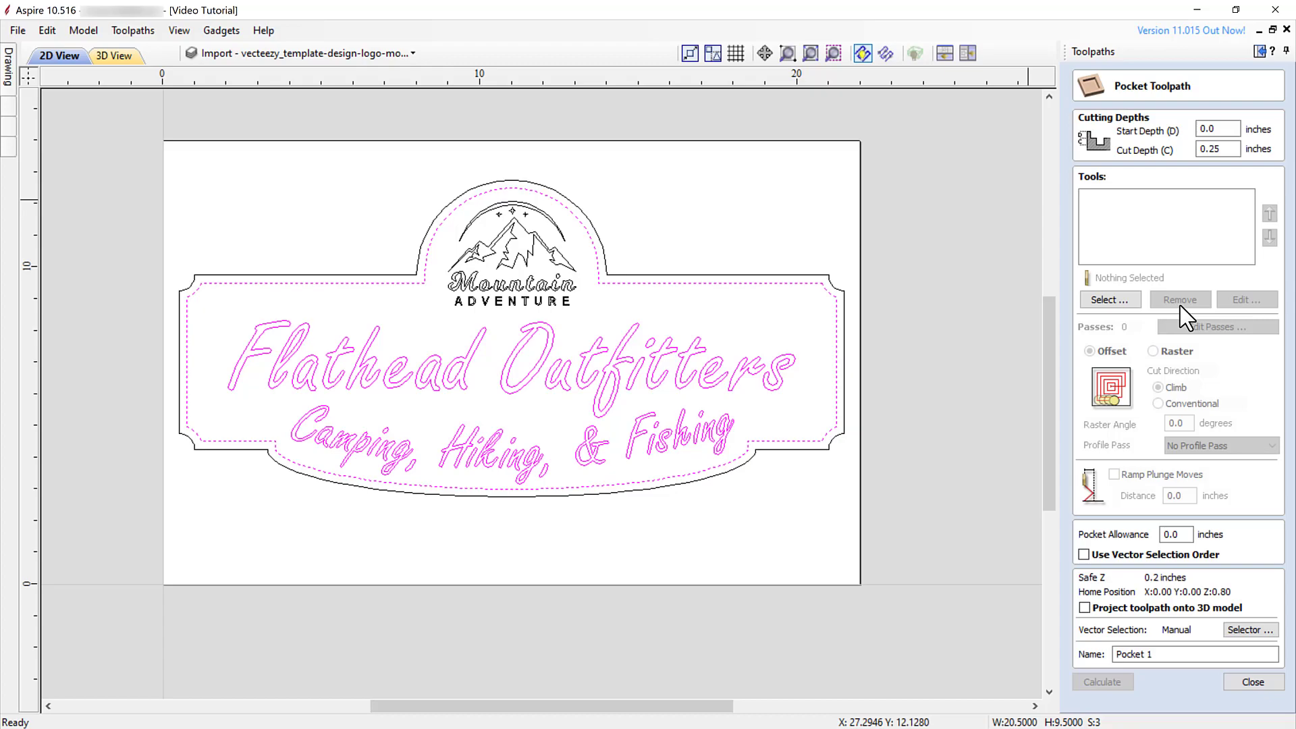
# In the tool database, duplicate the imperial 1/8" end mill and set the copy's diameter to 0.5 inches
pyautogui.click(1121, 301)
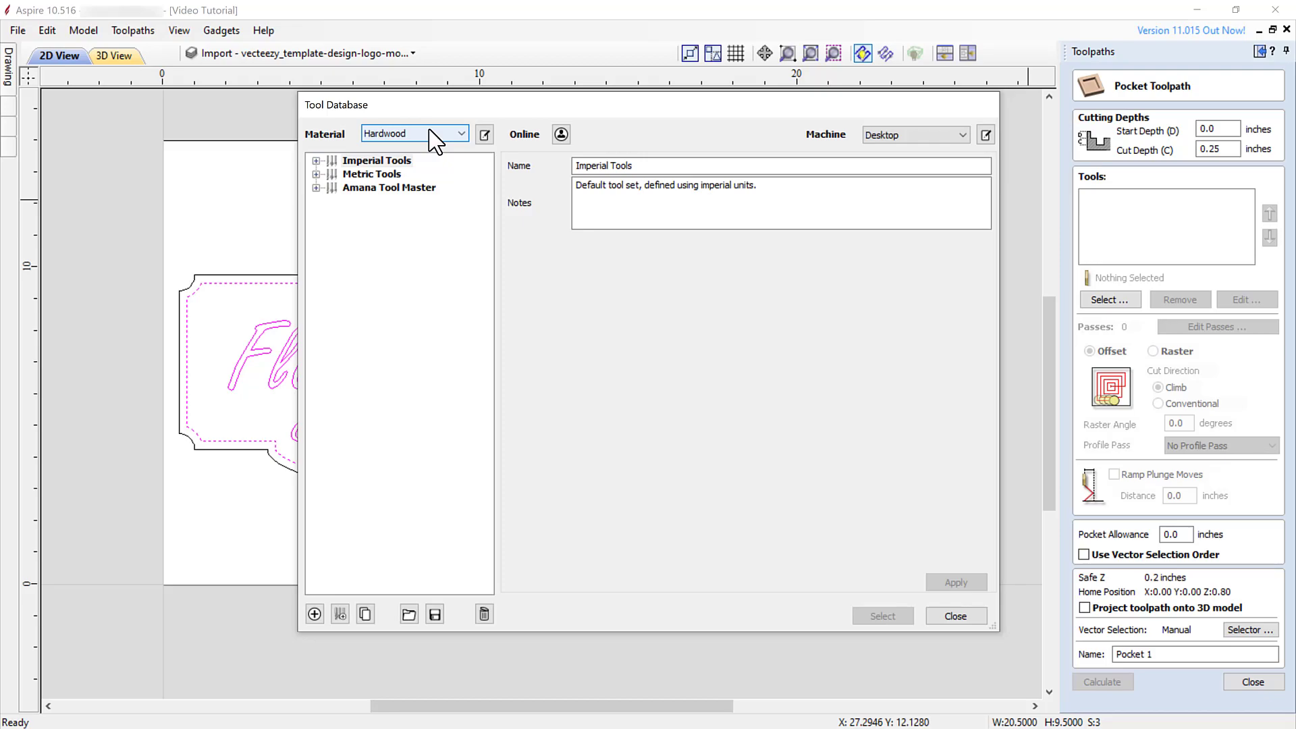
pyautogui.click(316, 161)
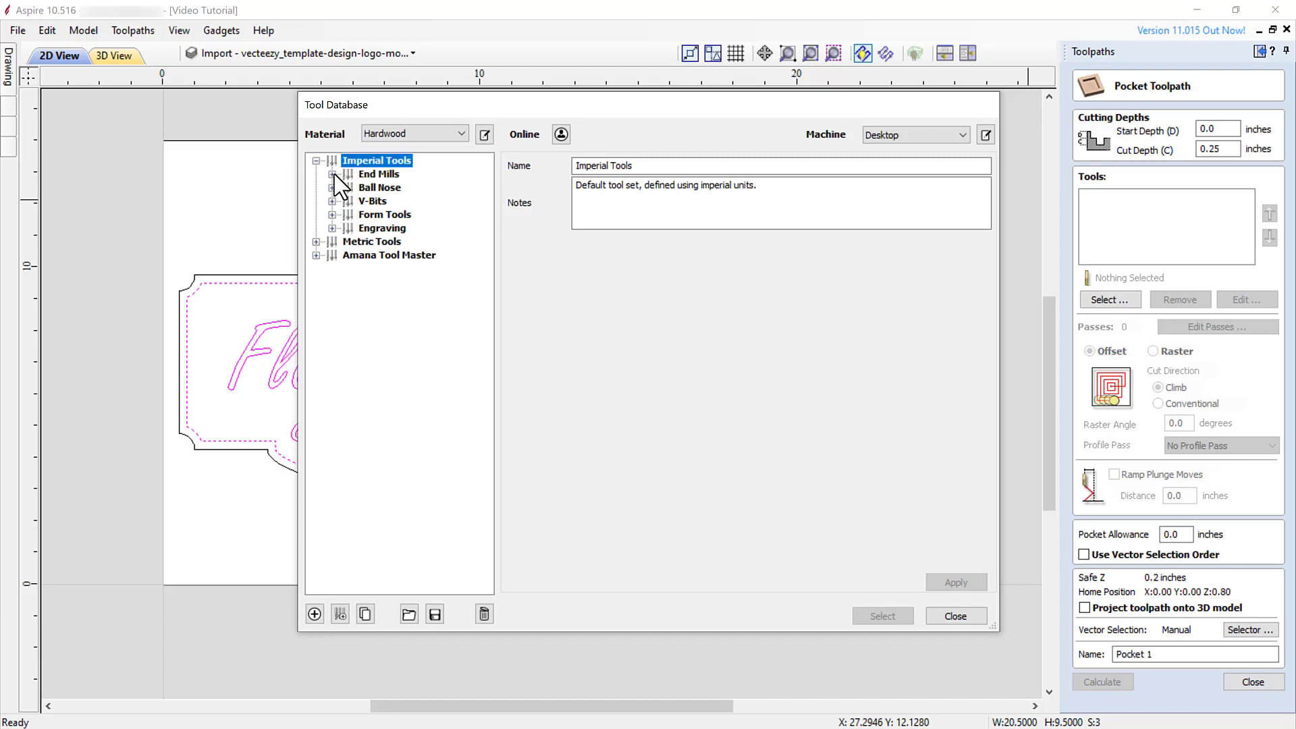
pyautogui.click(333, 174)
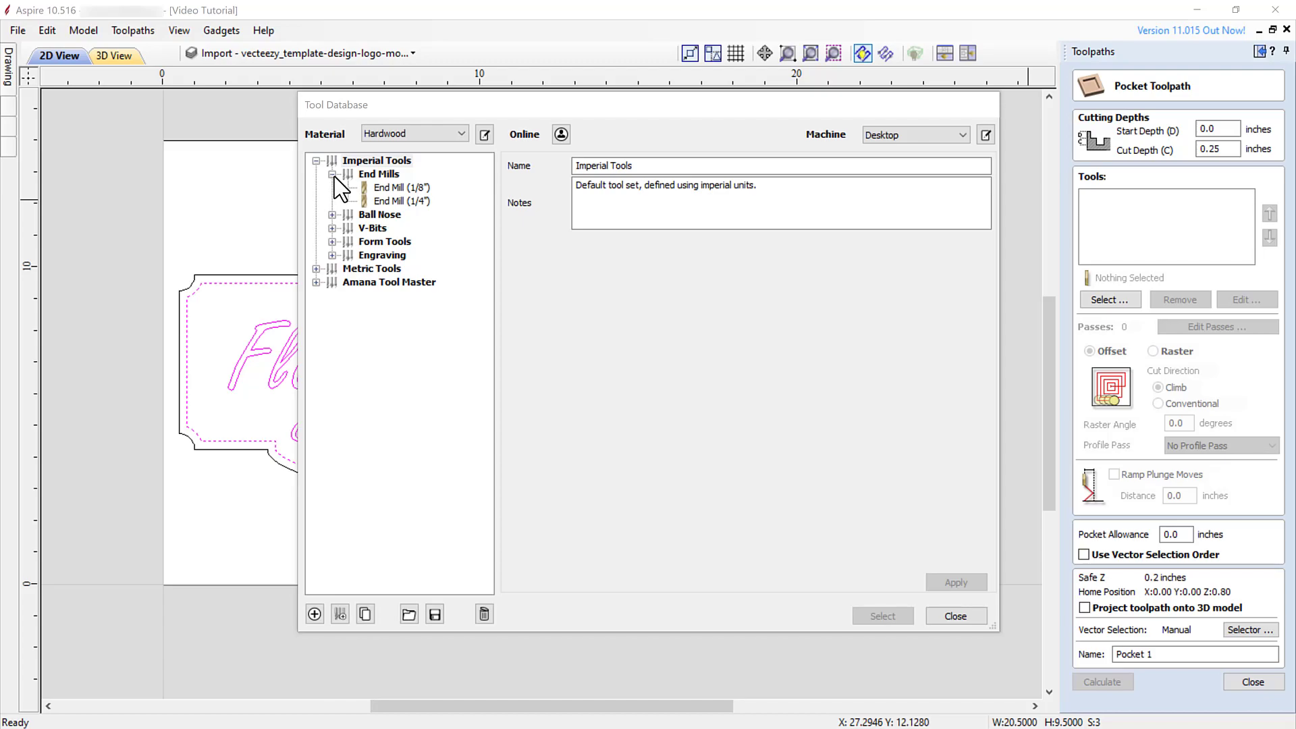
pyautogui.click(378, 188)
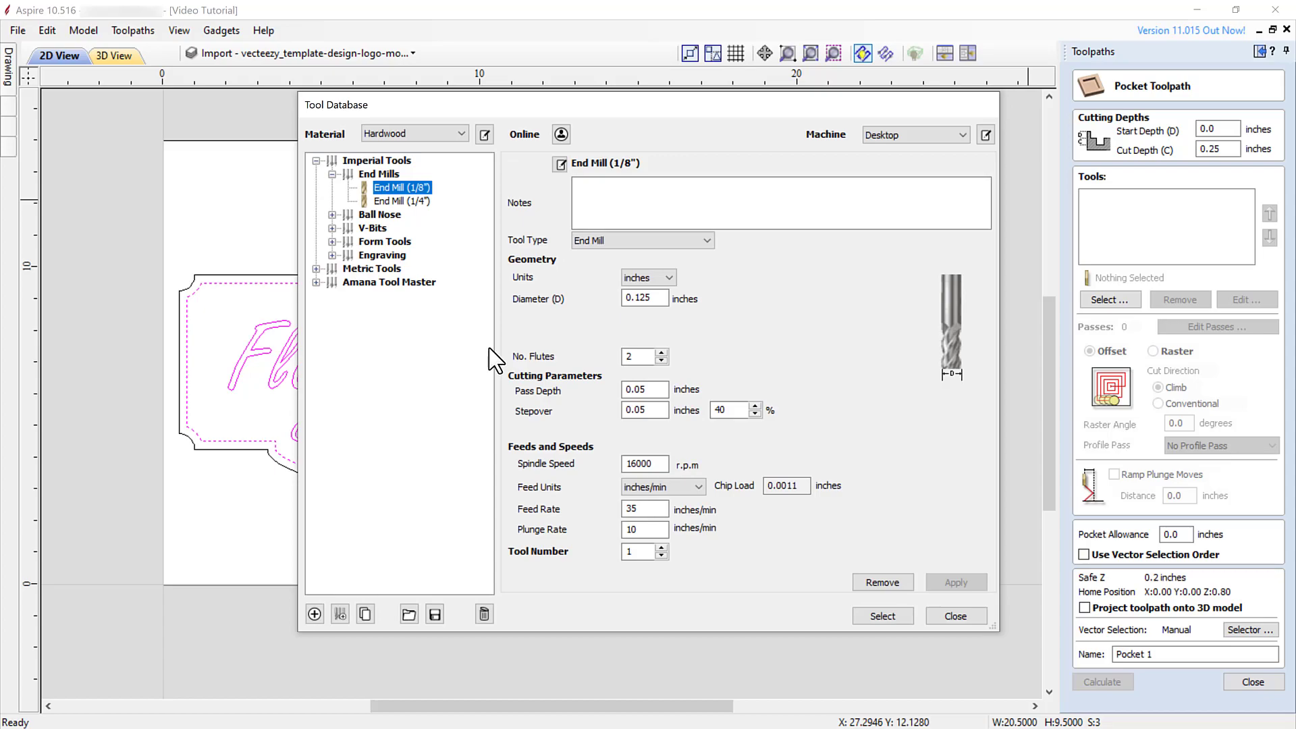
pyautogui.click(364, 614)
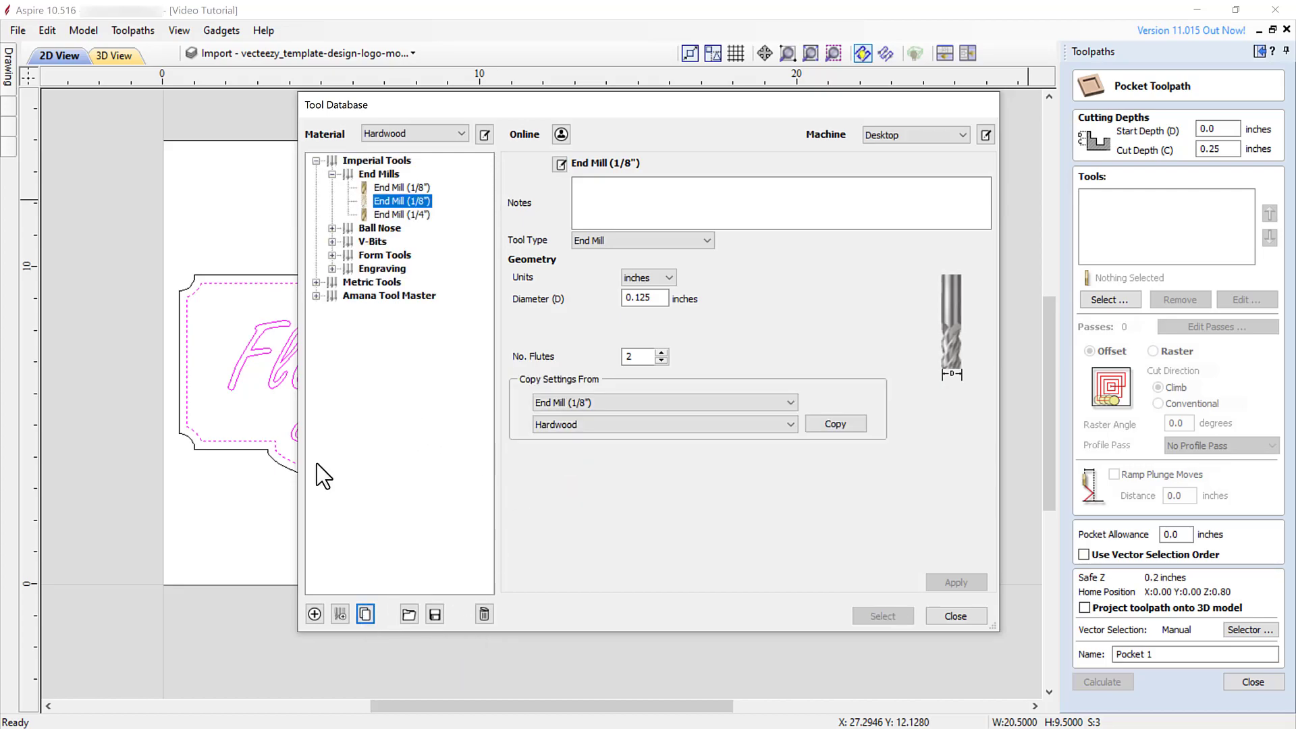
pyautogui.moveTo(655, 299); pyautogui.dragTo(612, 301)
pyautogui.write('0.5')
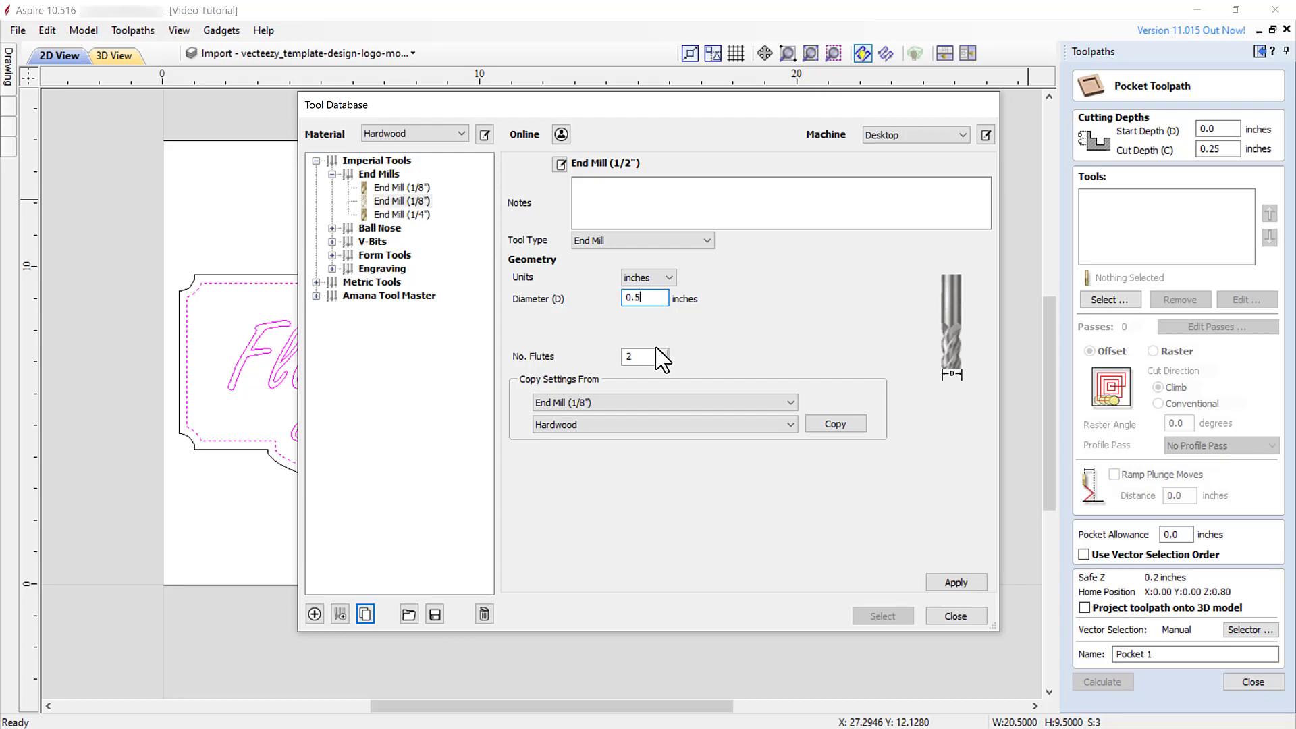
pyautogui.click(956, 582)
pyautogui.click(956, 581)
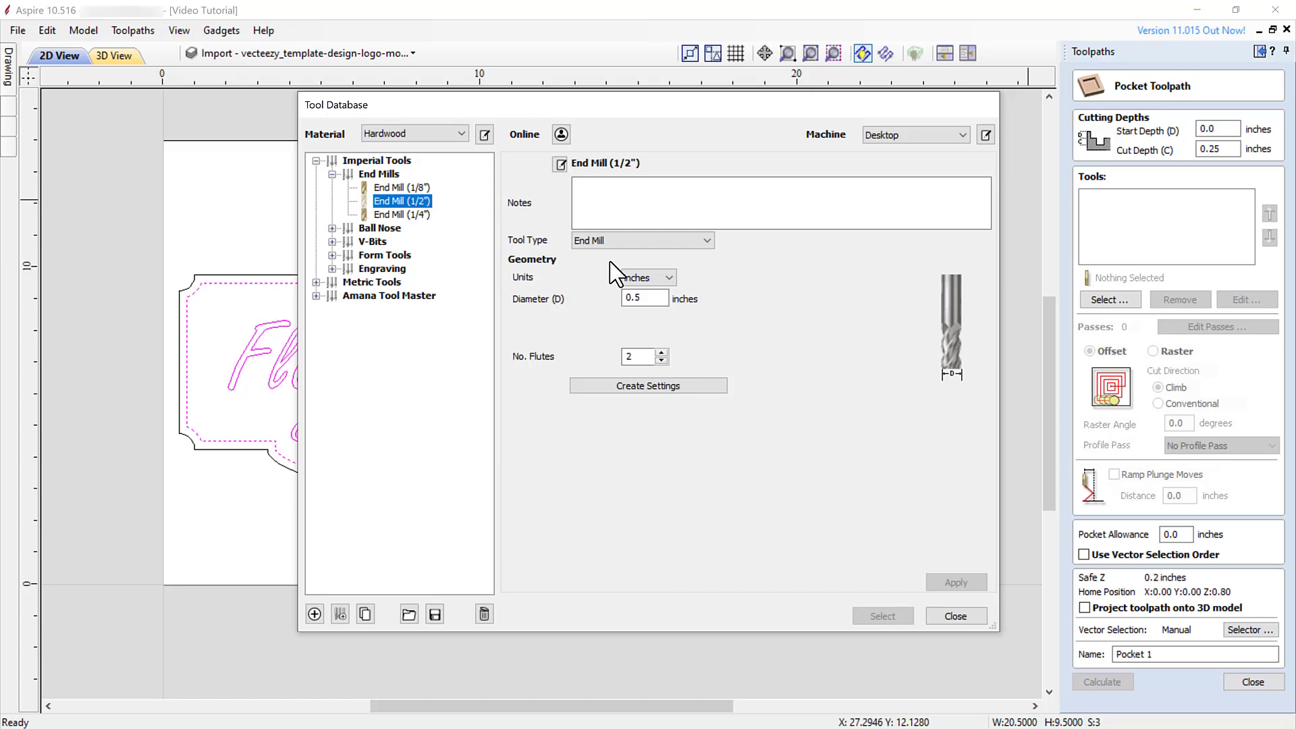
# Create cutting settings for the 1/2" end mill with a feed rate of 150 and plunge rate of 70 inches/min
pyautogui.click(627, 388)
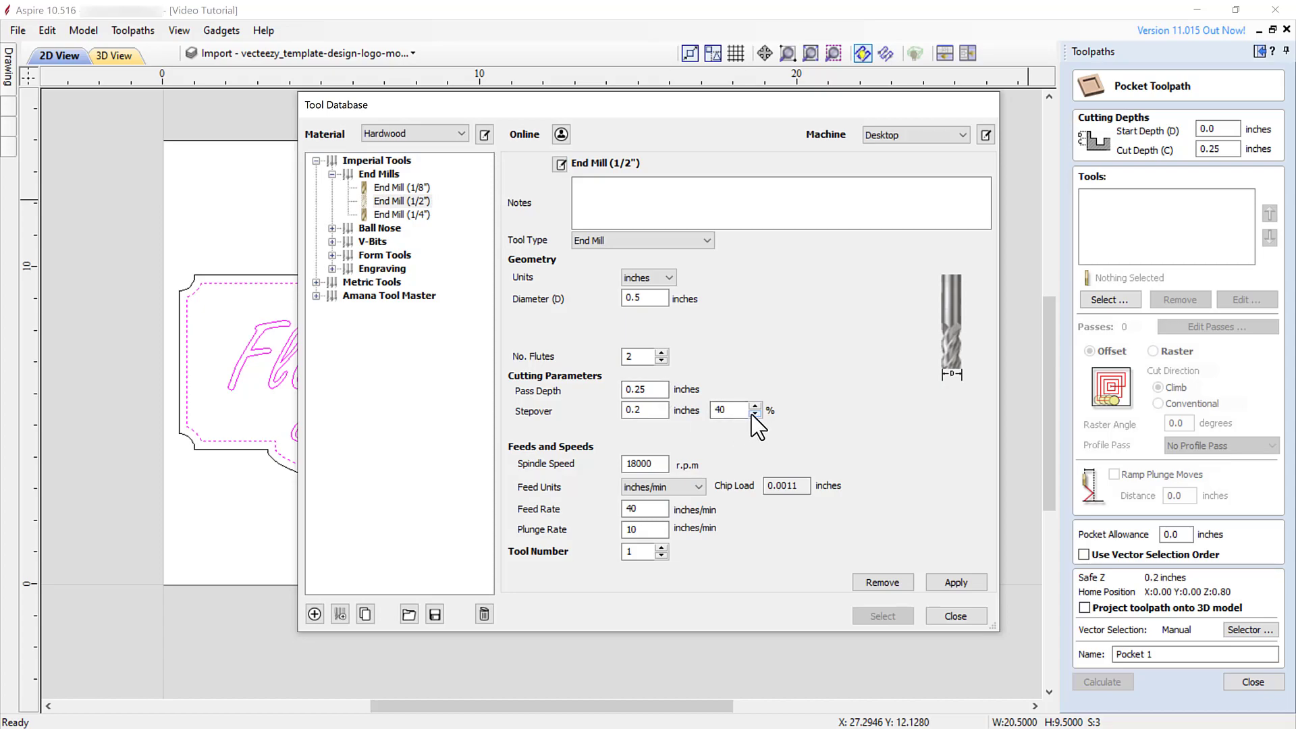
pyautogui.click(665, 413)
pyautogui.moveTo(654, 510); pyautogui.dragTo(598, 508)
pyautogui.write('150')
pyautogui.moveTo(658, 530); pyautogui.dragTo(605, 530)
pyautogui.write('70')
pyautogui.click(933, 580)
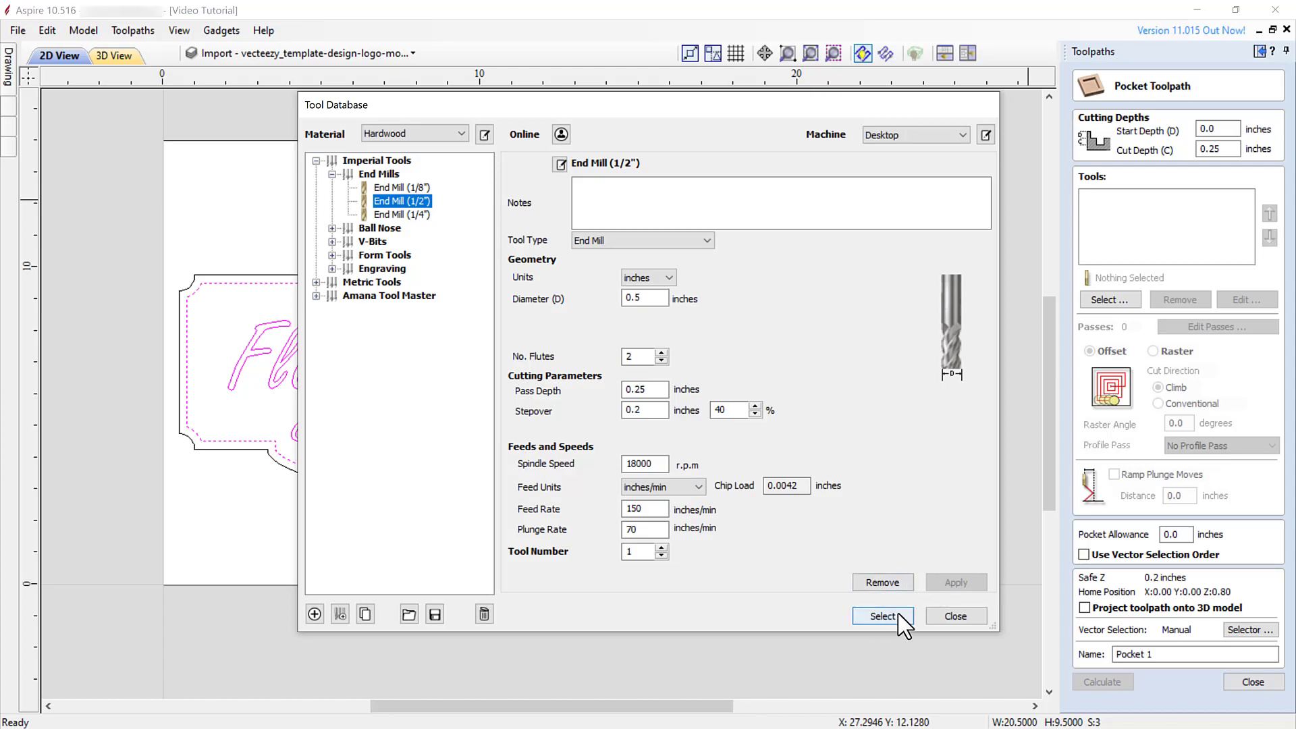
pyautogui.click(945, 614)
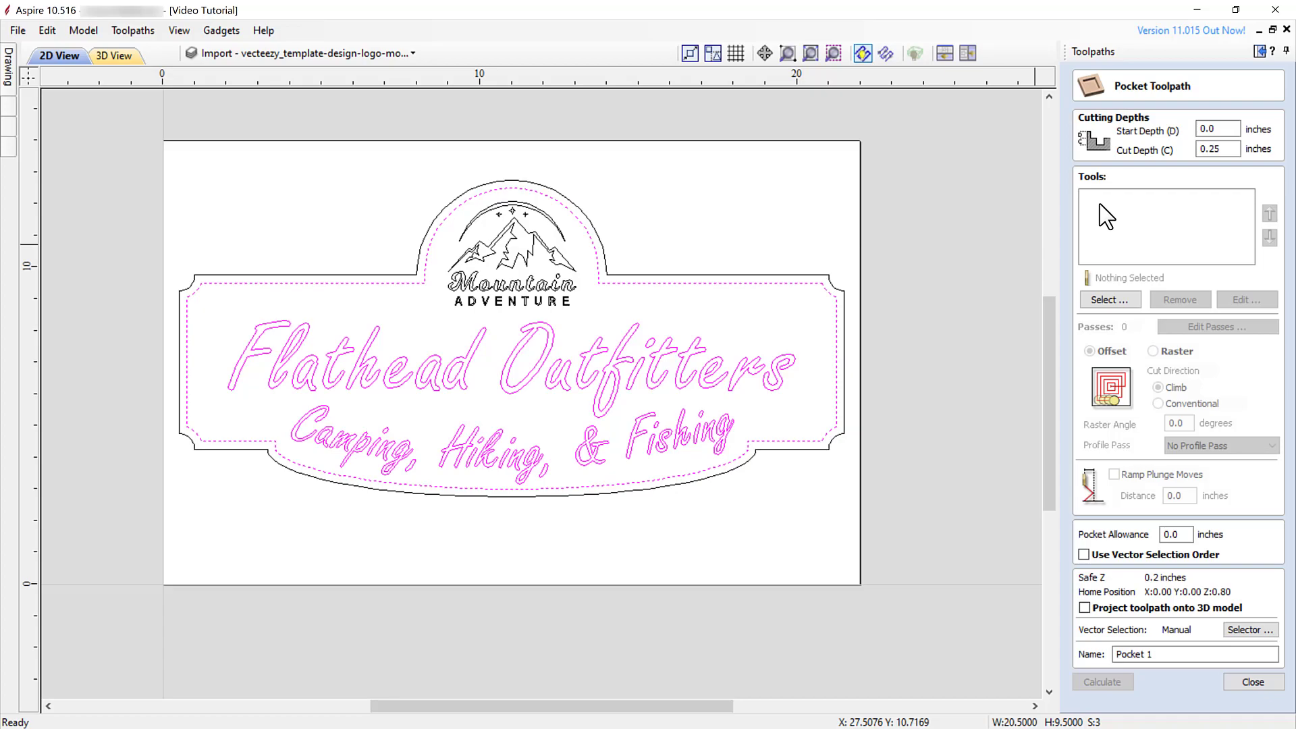
# Assign the 1/2" end mill to the pocket toolpath and review its cutting settings
pyautogui.click(1114, 299)
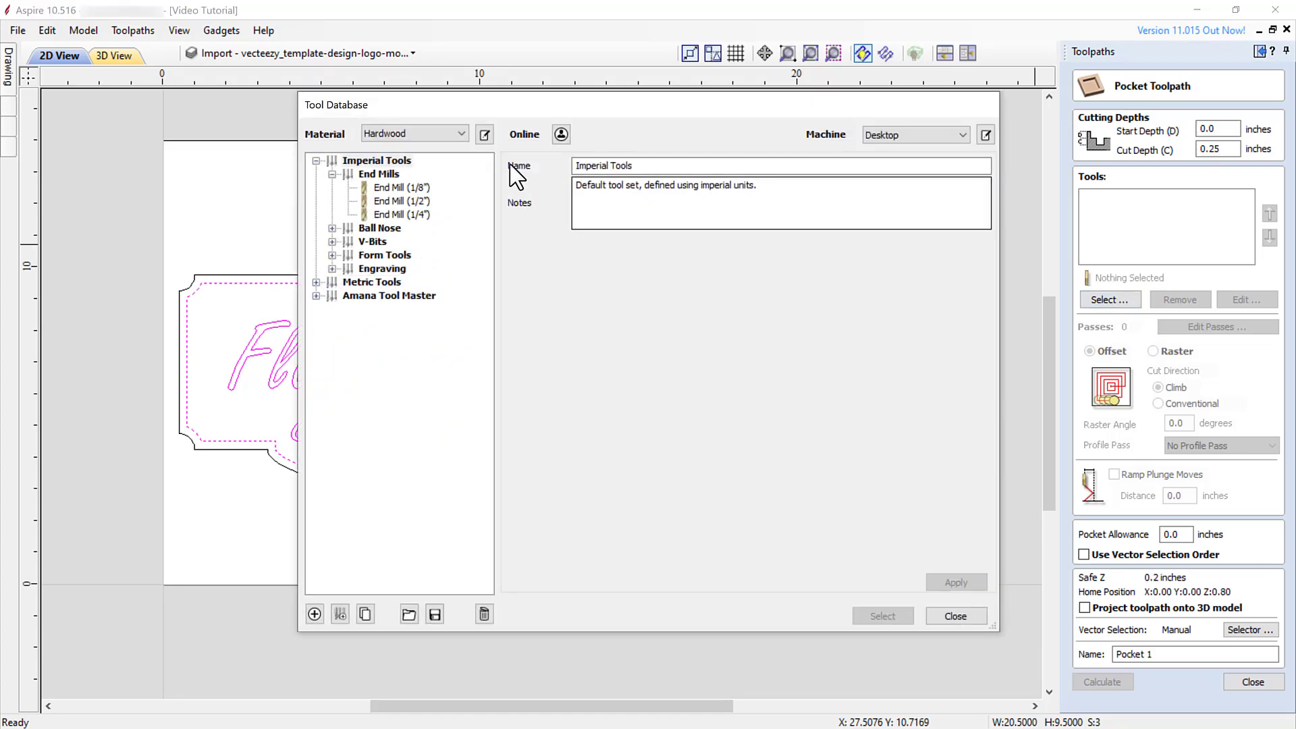
pyautogui.click(410, 201)
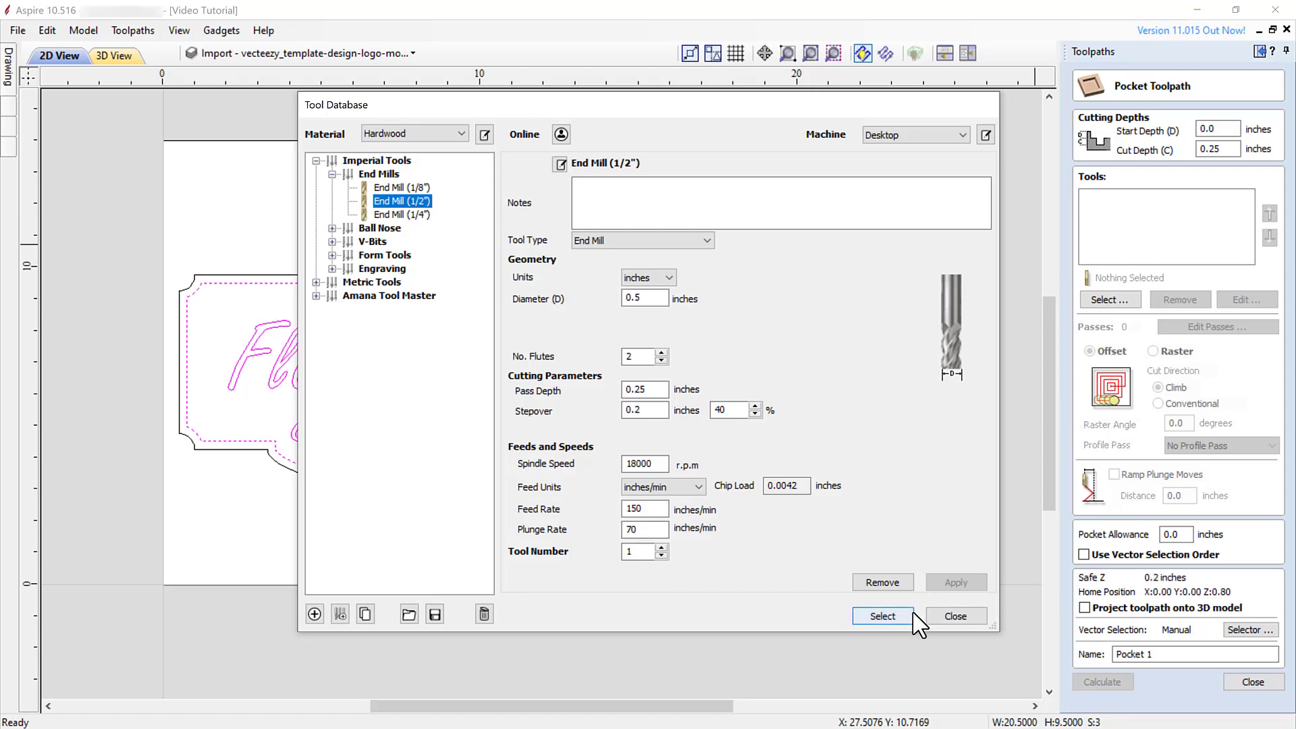
pyautogui.click(882, 616)
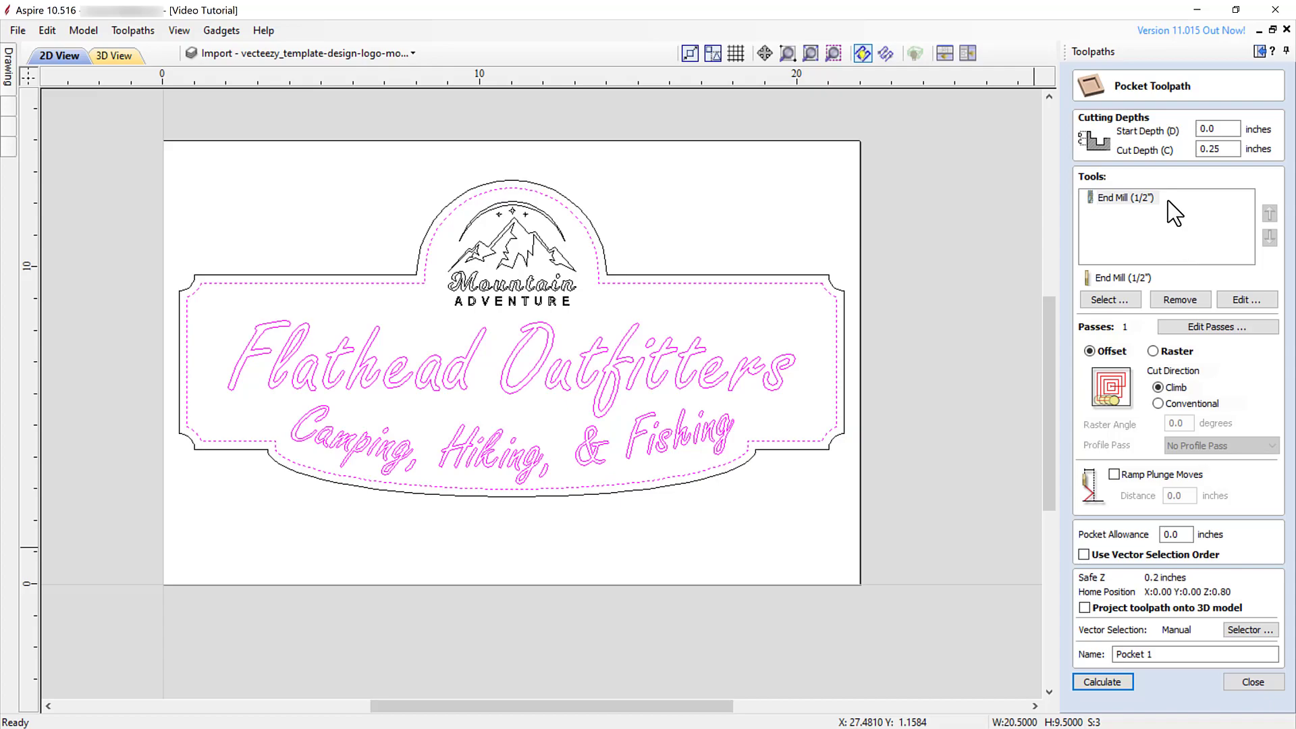
pyautogui.click(1237, 301)
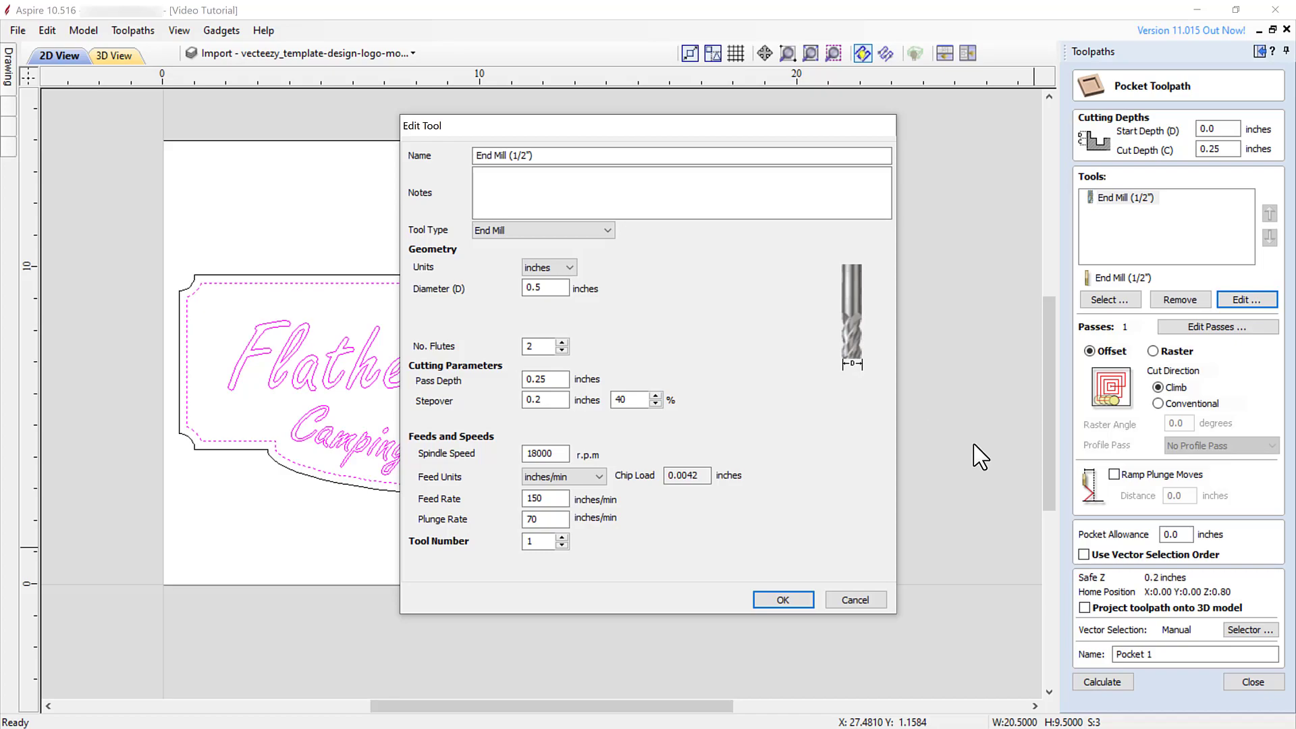
pyautogui.click(784, 600)
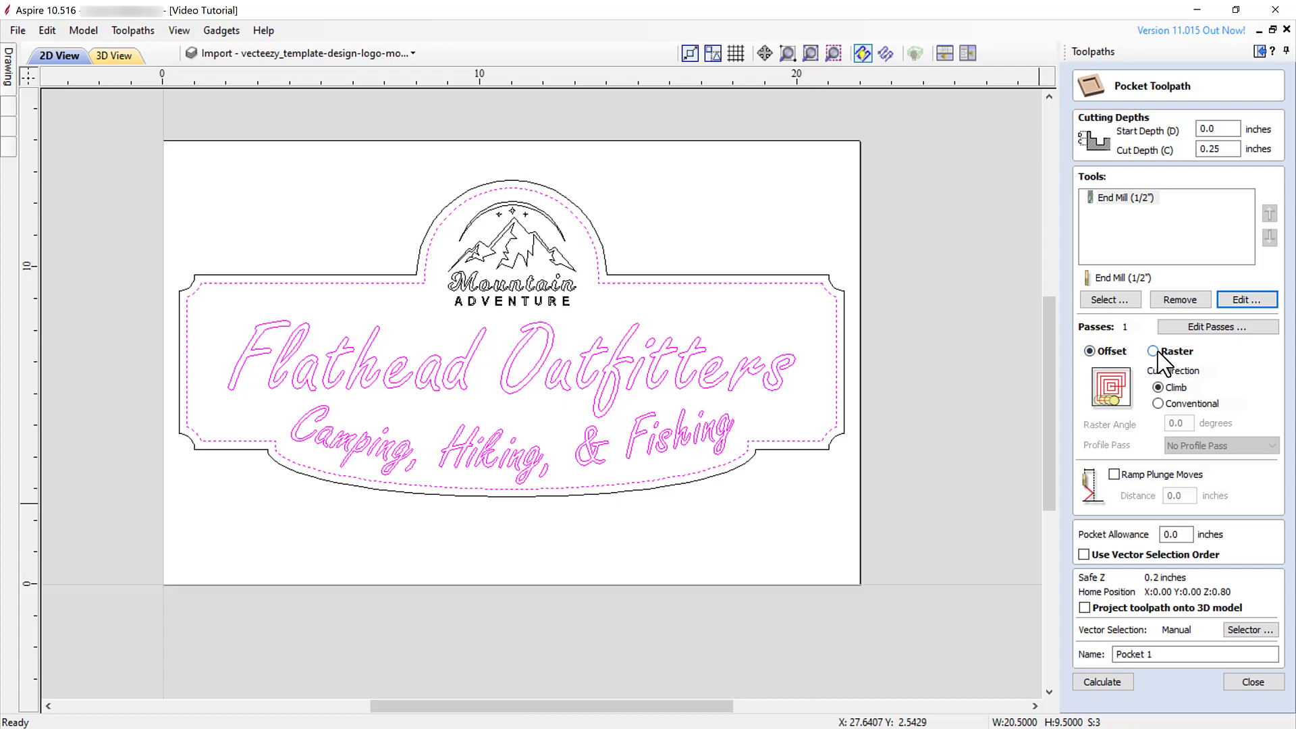
# Set the pocket to raster clearing at 90 degrees with the profile pass First and a pocket allowance of 0.02 inches
pyautogui.click(1089, 351)
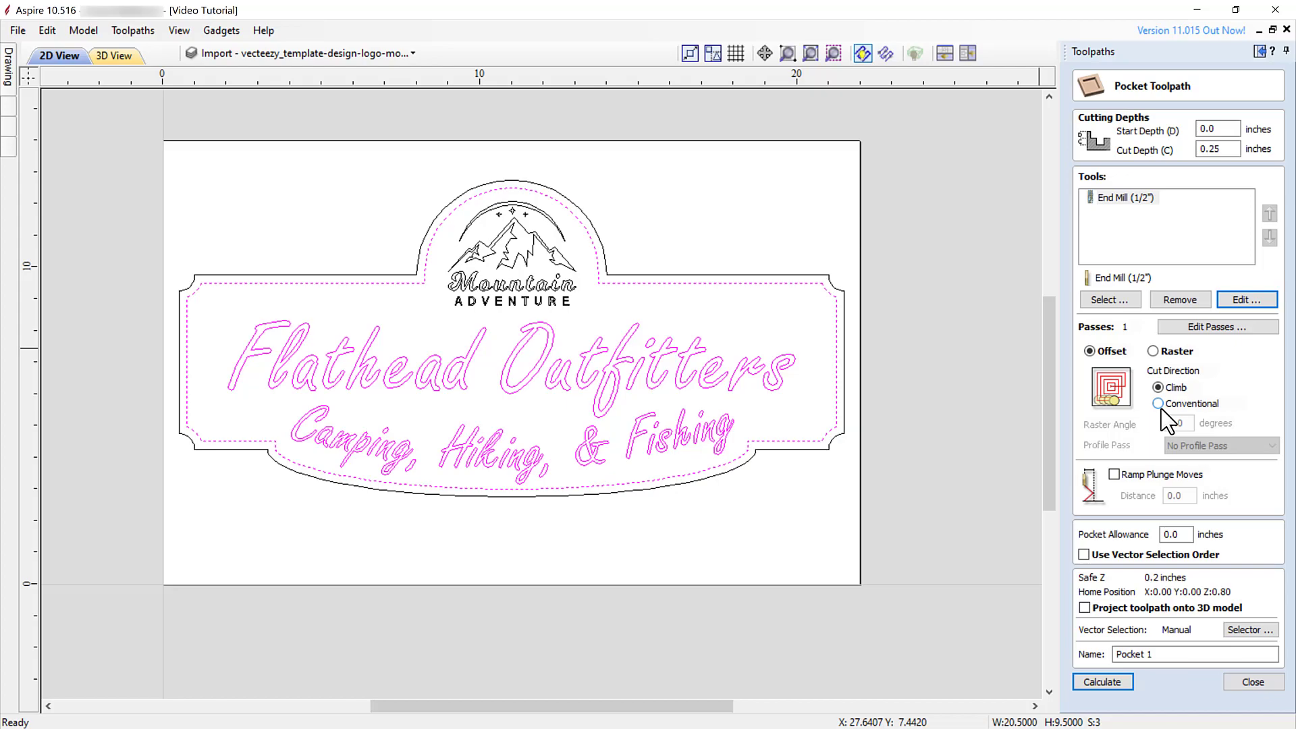
pyautogui.click(1153, 351)
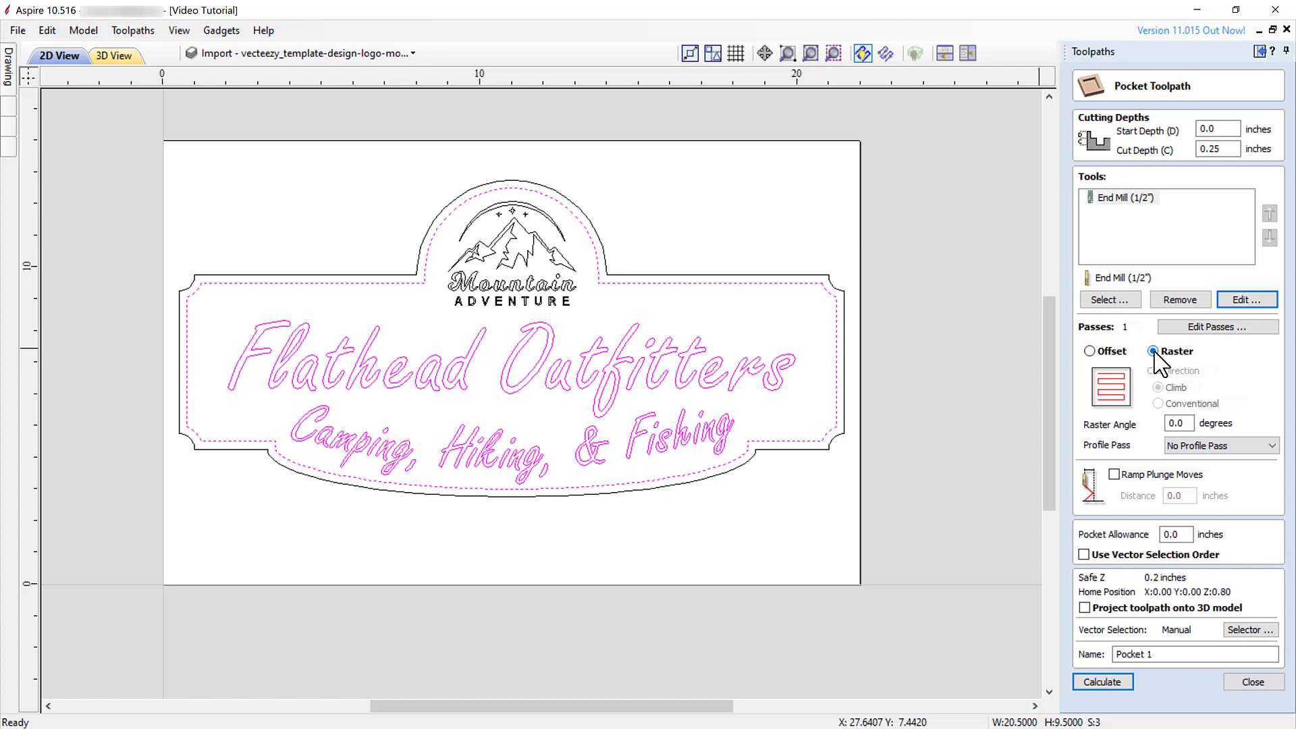
pyautogui.press('Tab')
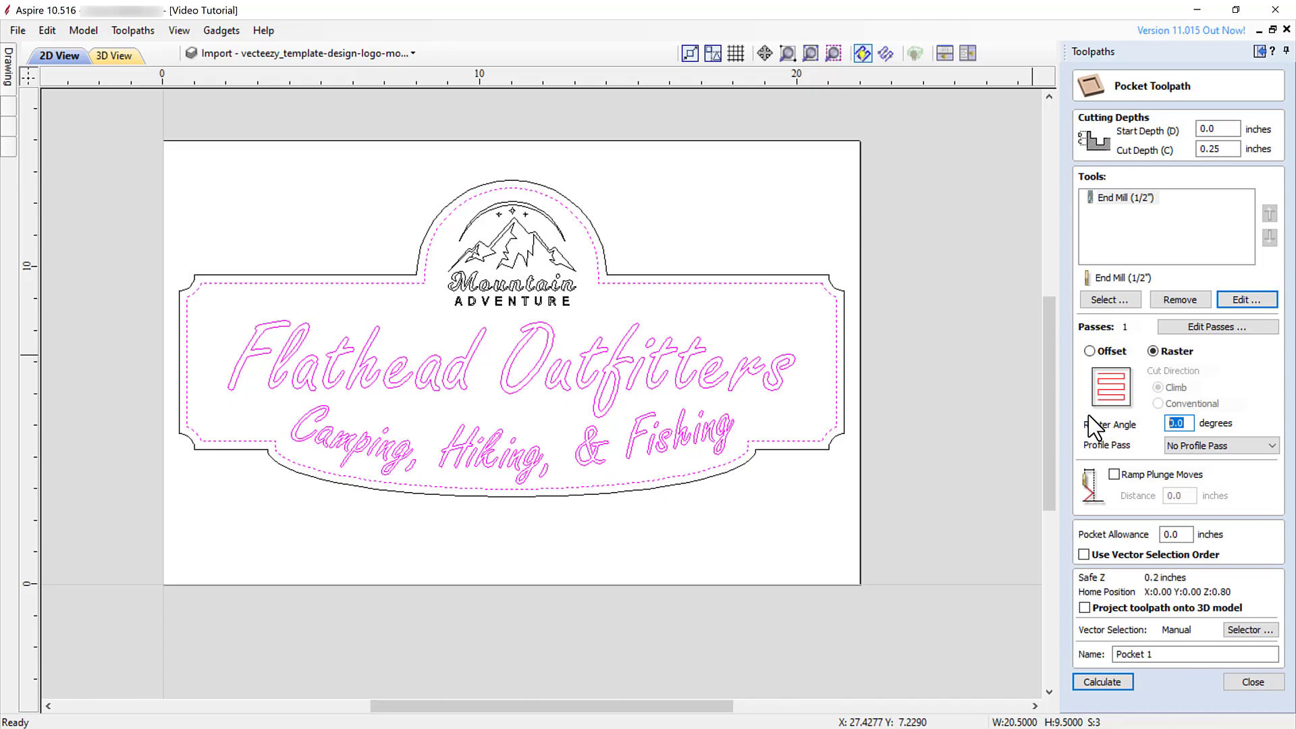
pyautogui.write('90')
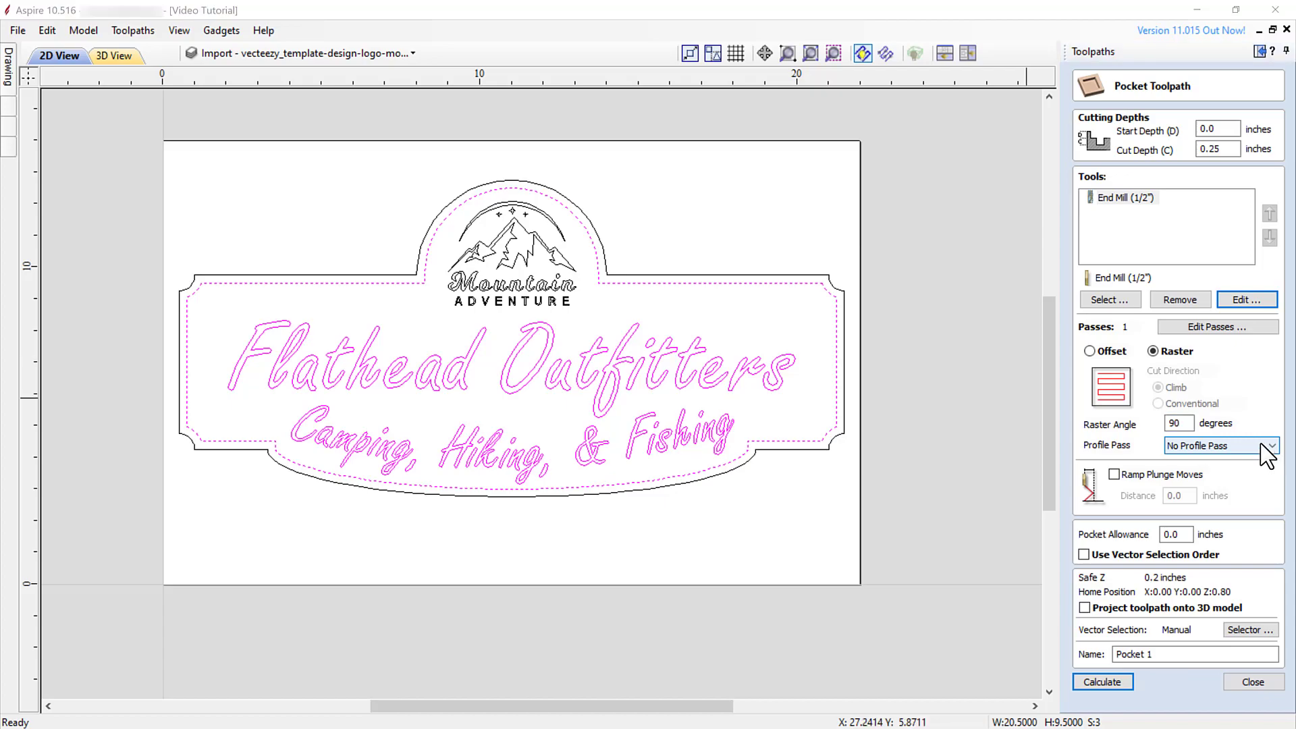
pyautogui.click(1266, 446)
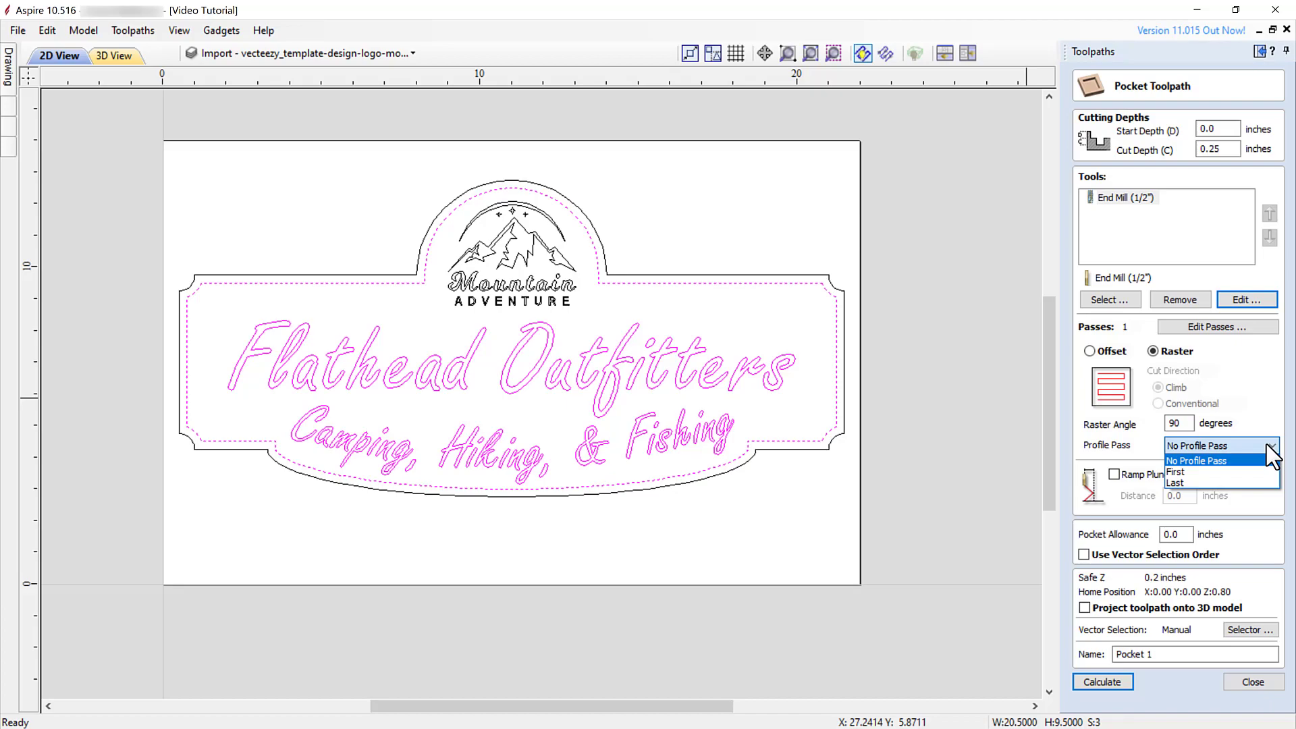
pyautogui.click(1235, 472)
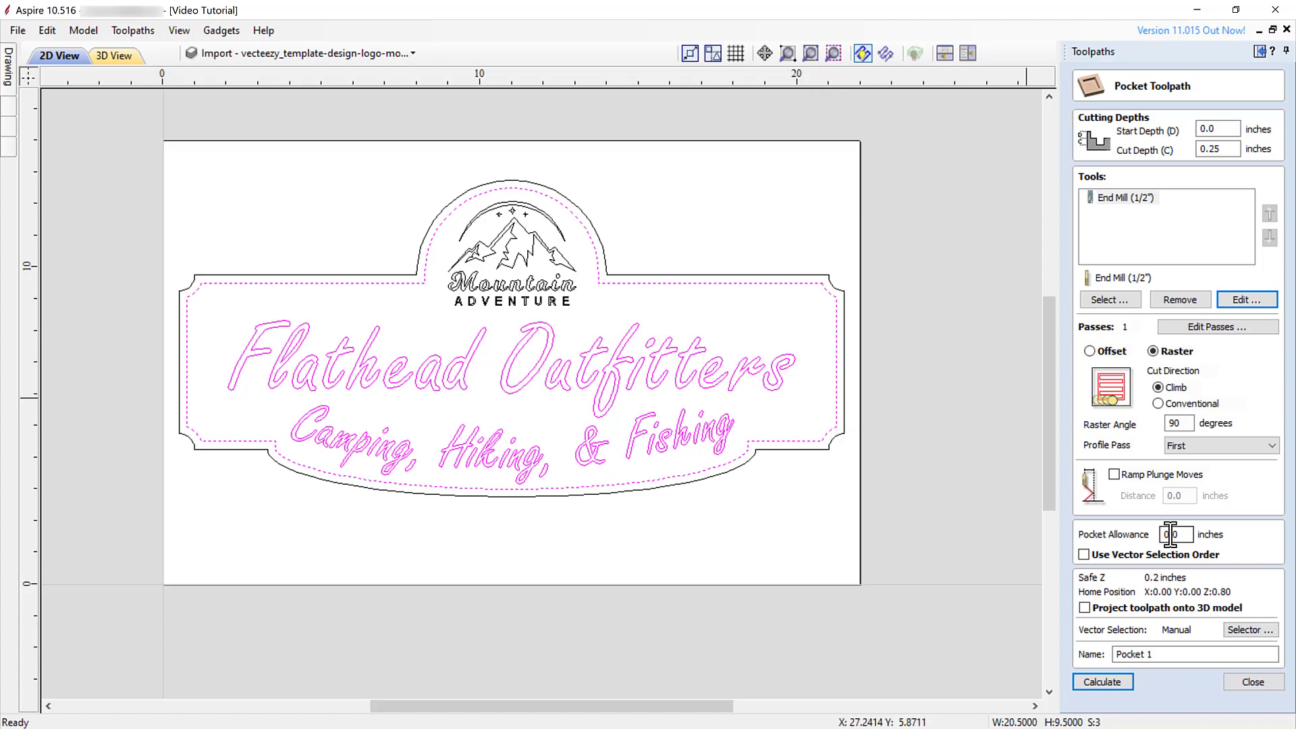
pyautogui.moveTo(1186, 534); pyautogui.dragTo(1142, 527)
pyautogui.write('0.02')
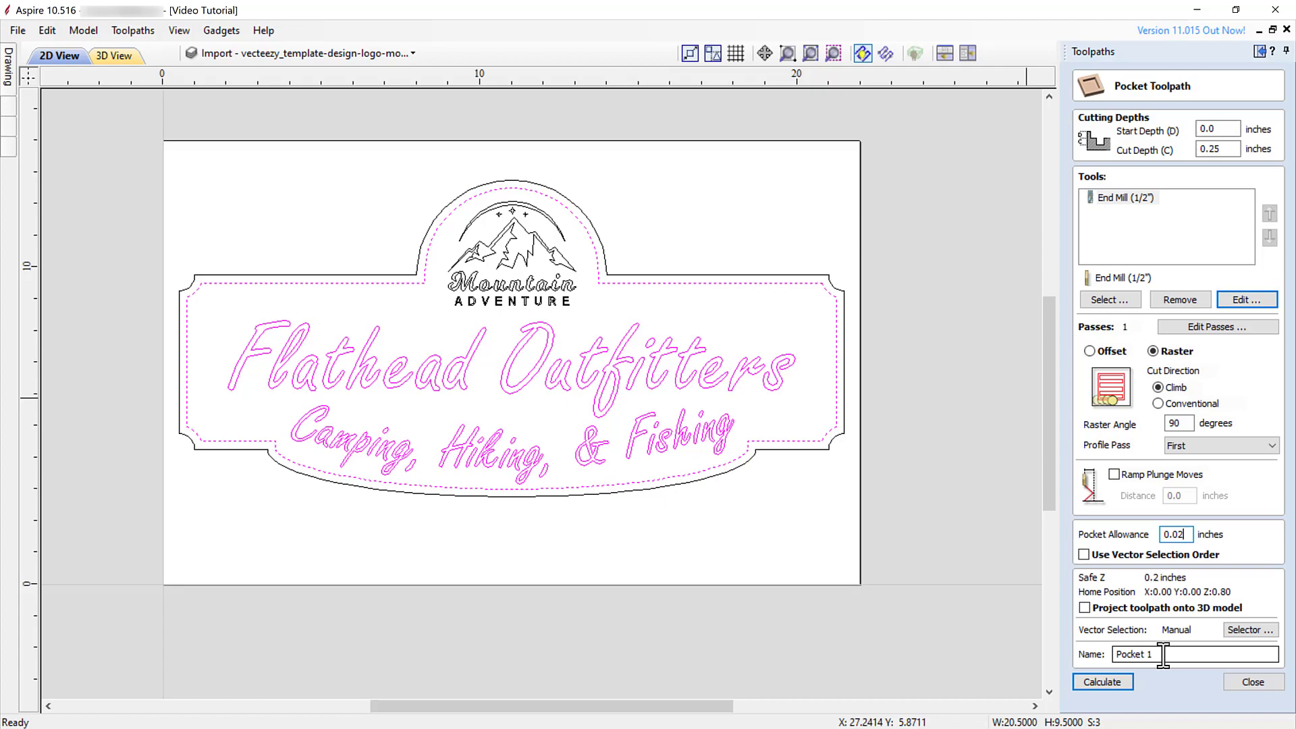
# Calculate the pocket toolpath under the name Pocket 1/2" EM and hide it in the 3D preview
pyautogui.click(1163, 654)
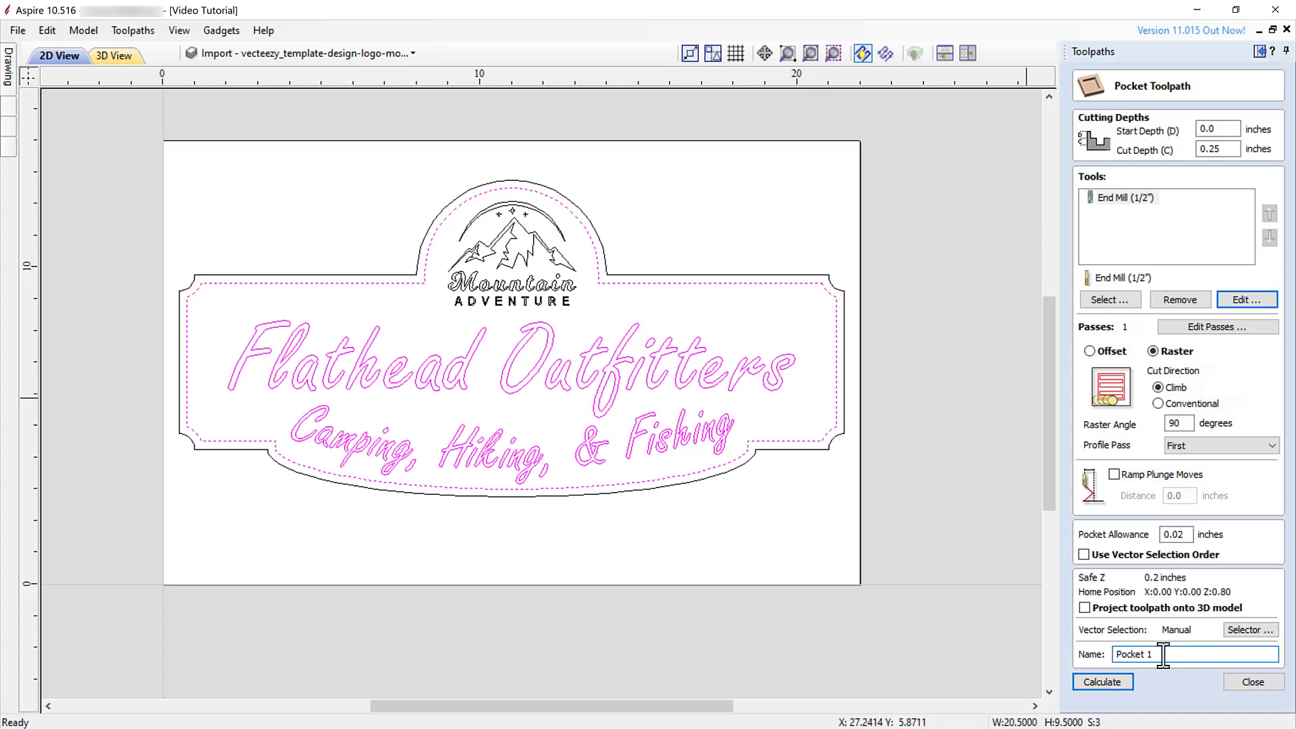
pyautogui.press('BackSpace')
pyautogui.write('1/2')
pyautogui.write(' EM')
pyautogui.click(1127, 682)
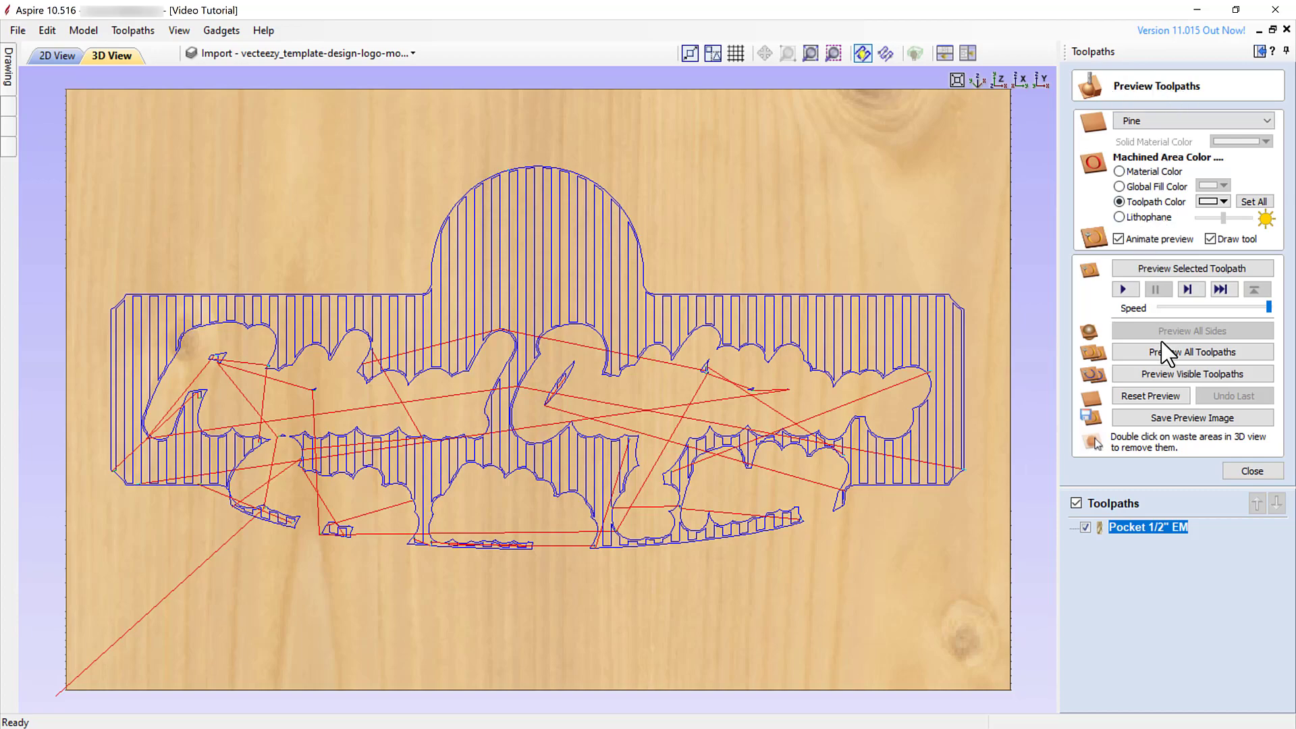
pyautogui.click(1086, 527)
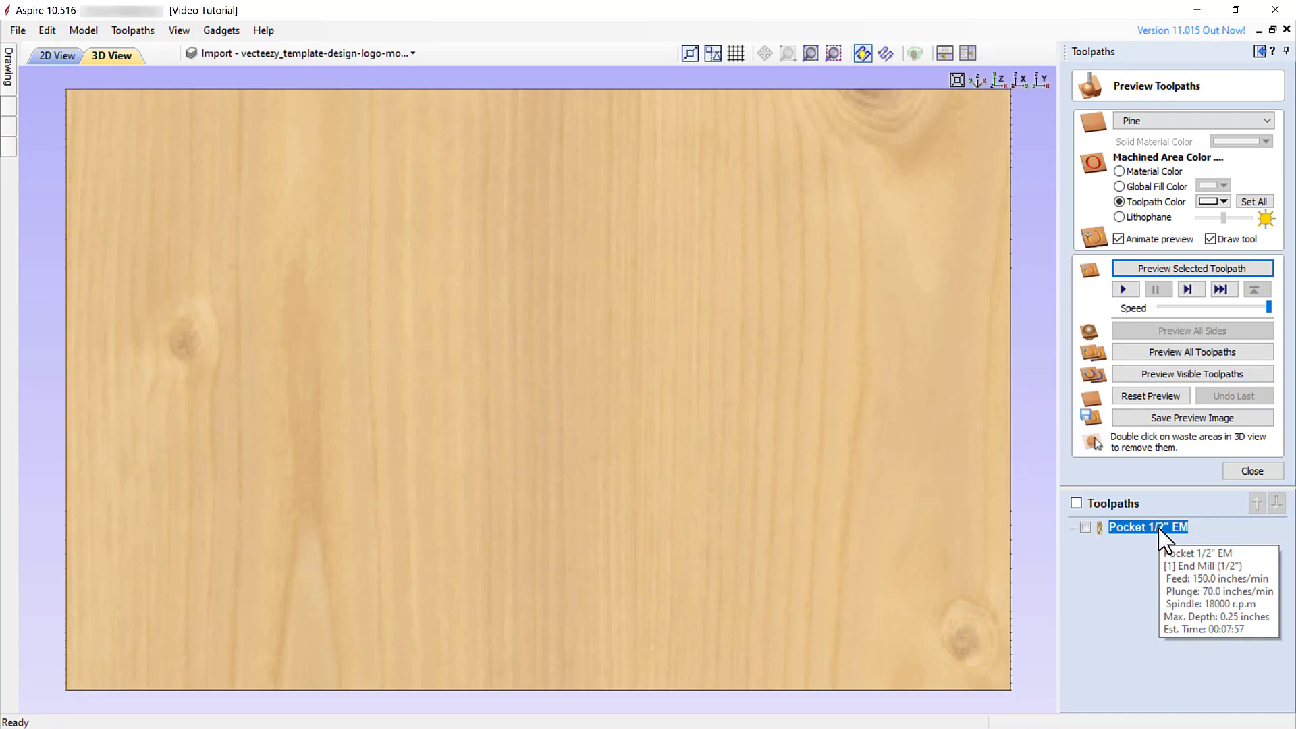
# Preview the machining result of the 1/2" end mill pocket toolpath on the pine material
pyautogui.click(1176, 268)
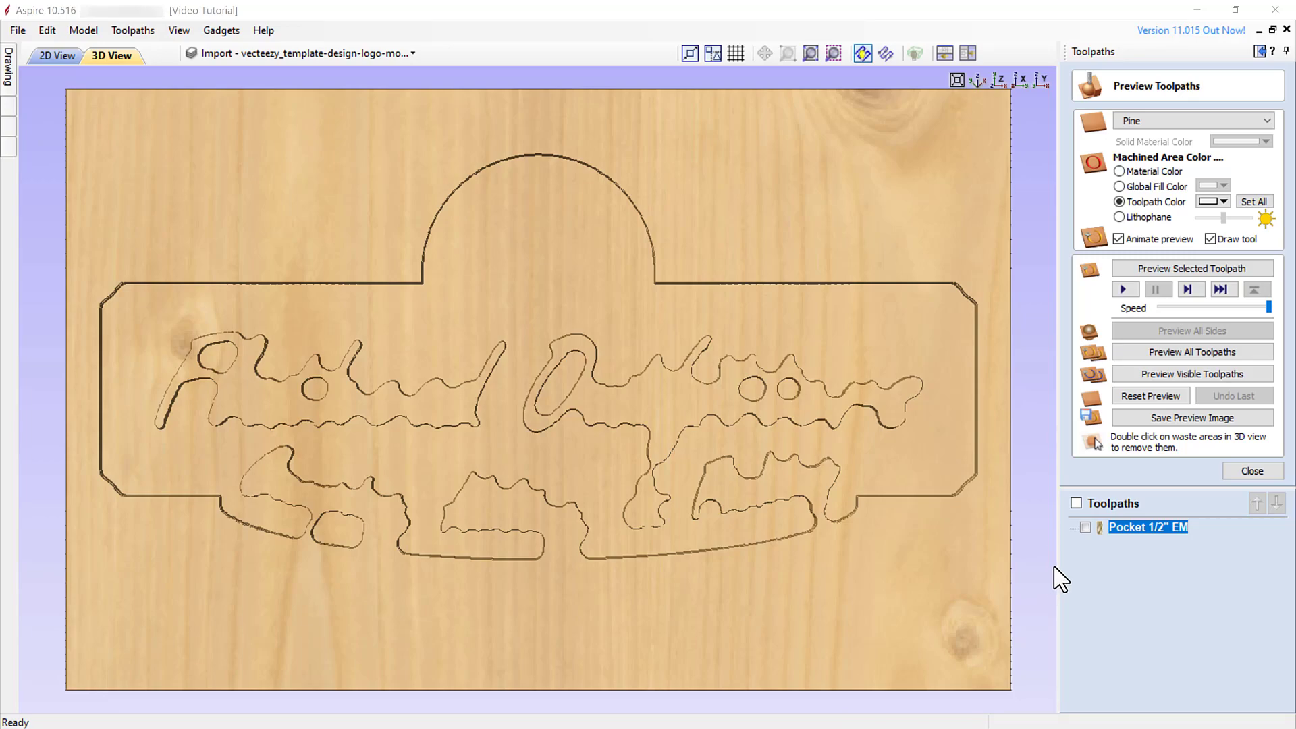
pyautogui.click(1247, 472)
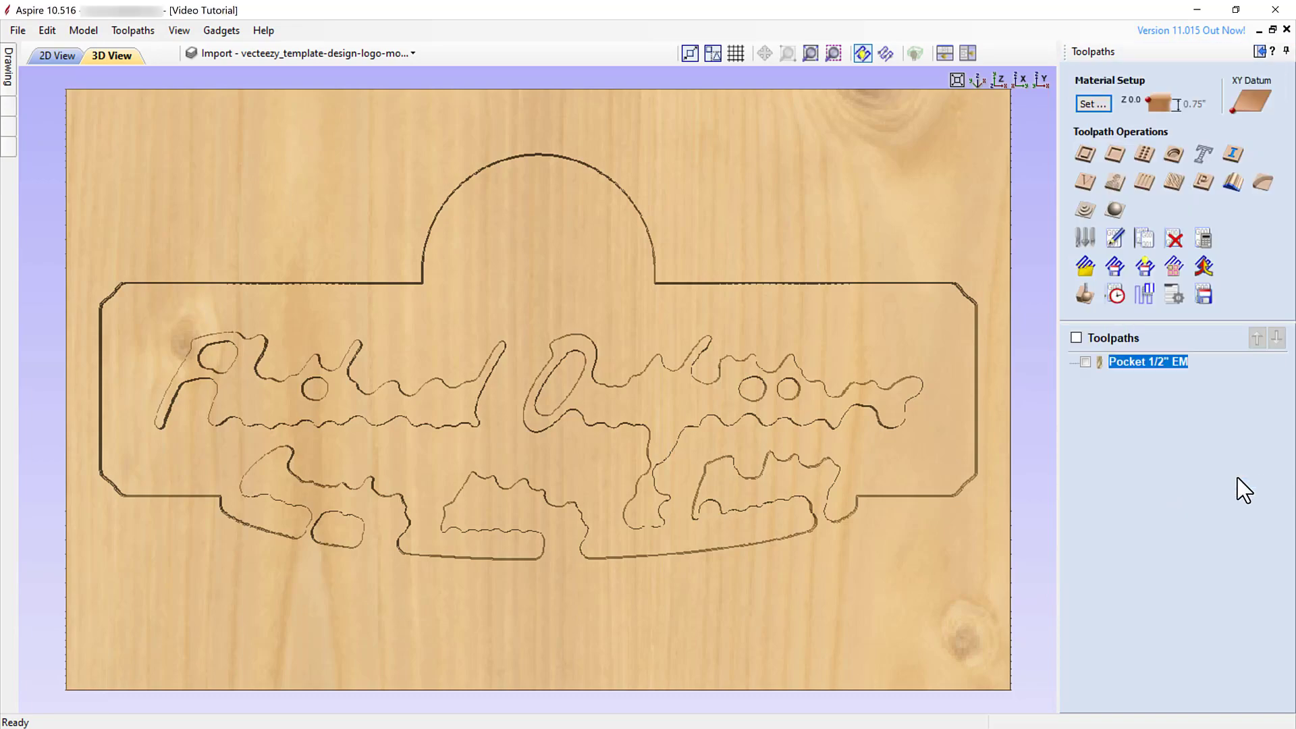
# Reopen the pocket toolpath, duplicate the 1/2" end mill in the tool database, and set the copy's diameter to 1/16 inch
pyautogui.doubleClick(1172, 361)
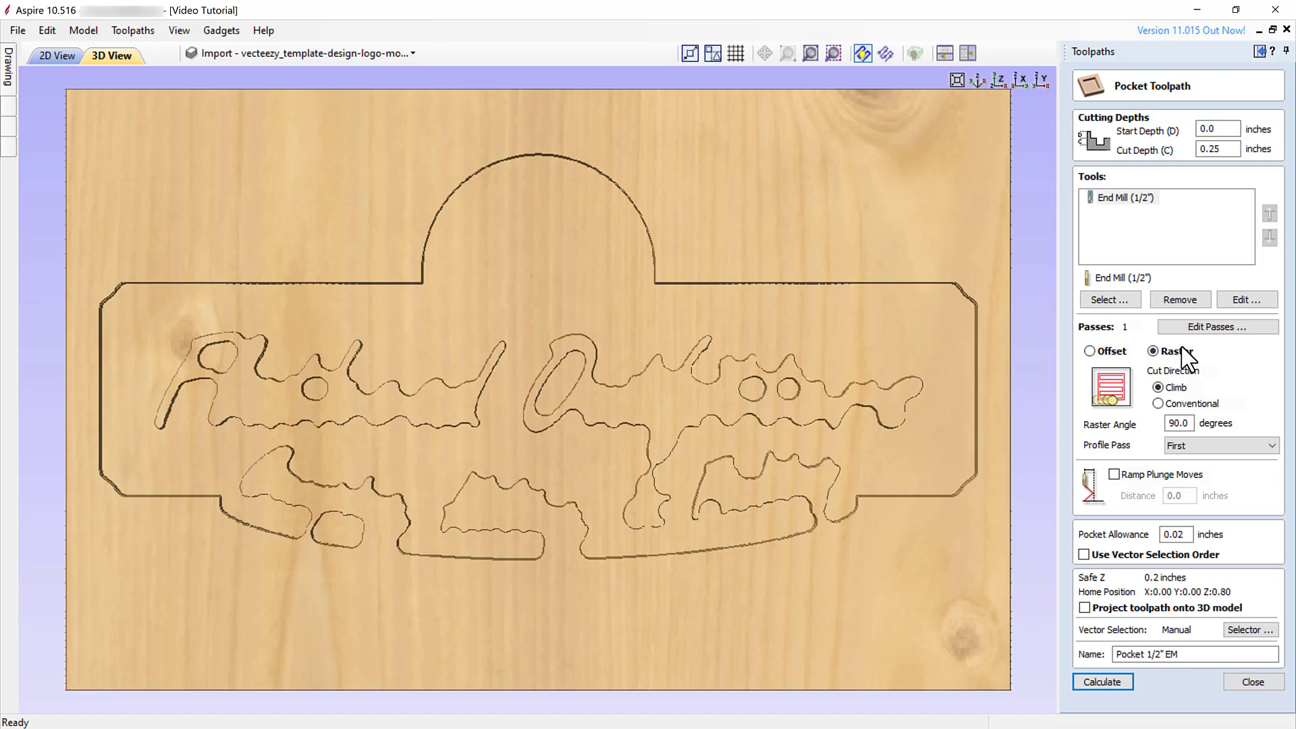
pyautogui.click(1129, 303)
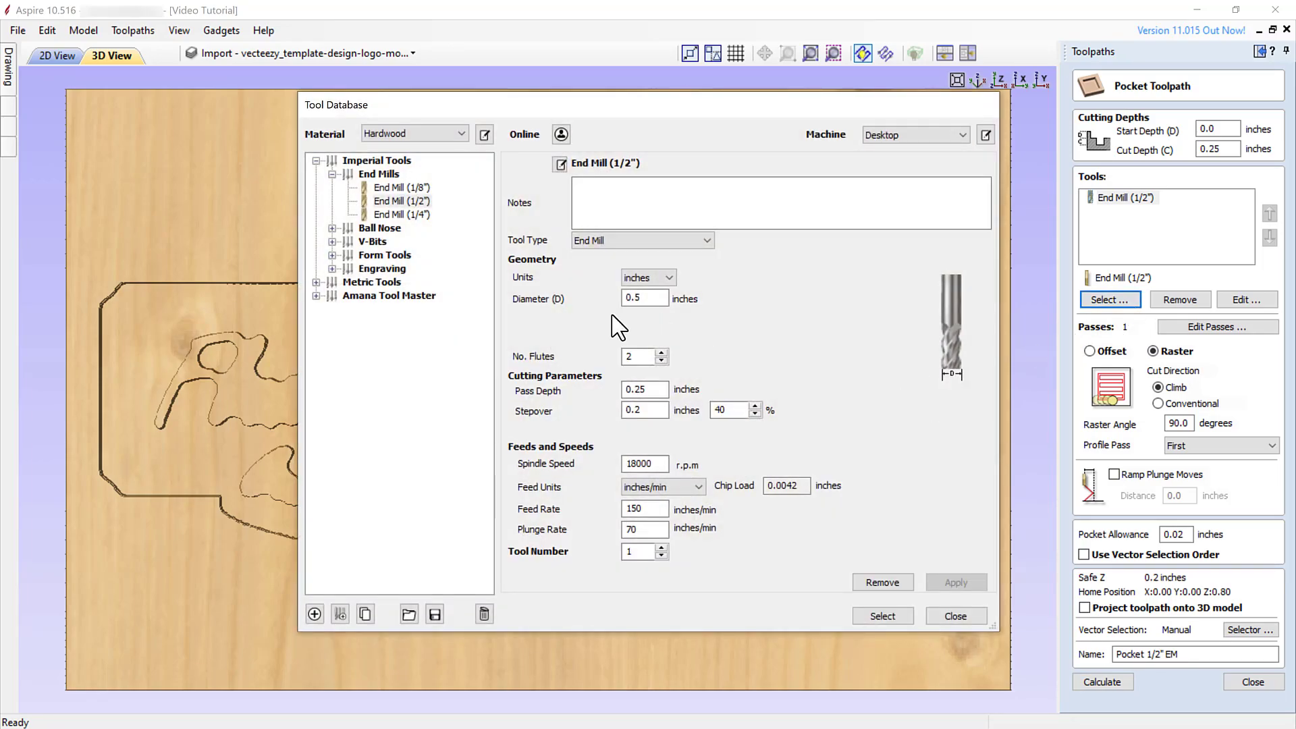
pyautogui.click(419, 200)
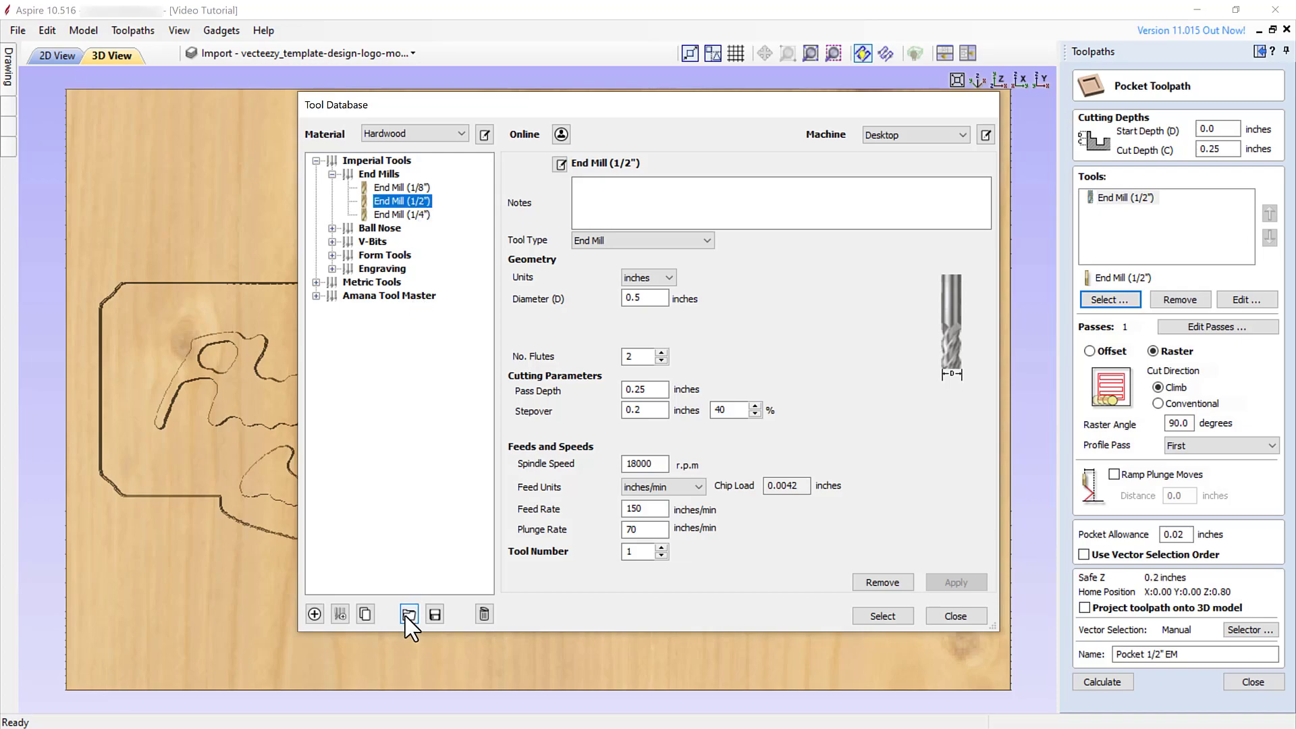
pyautogui.click(364, 613)
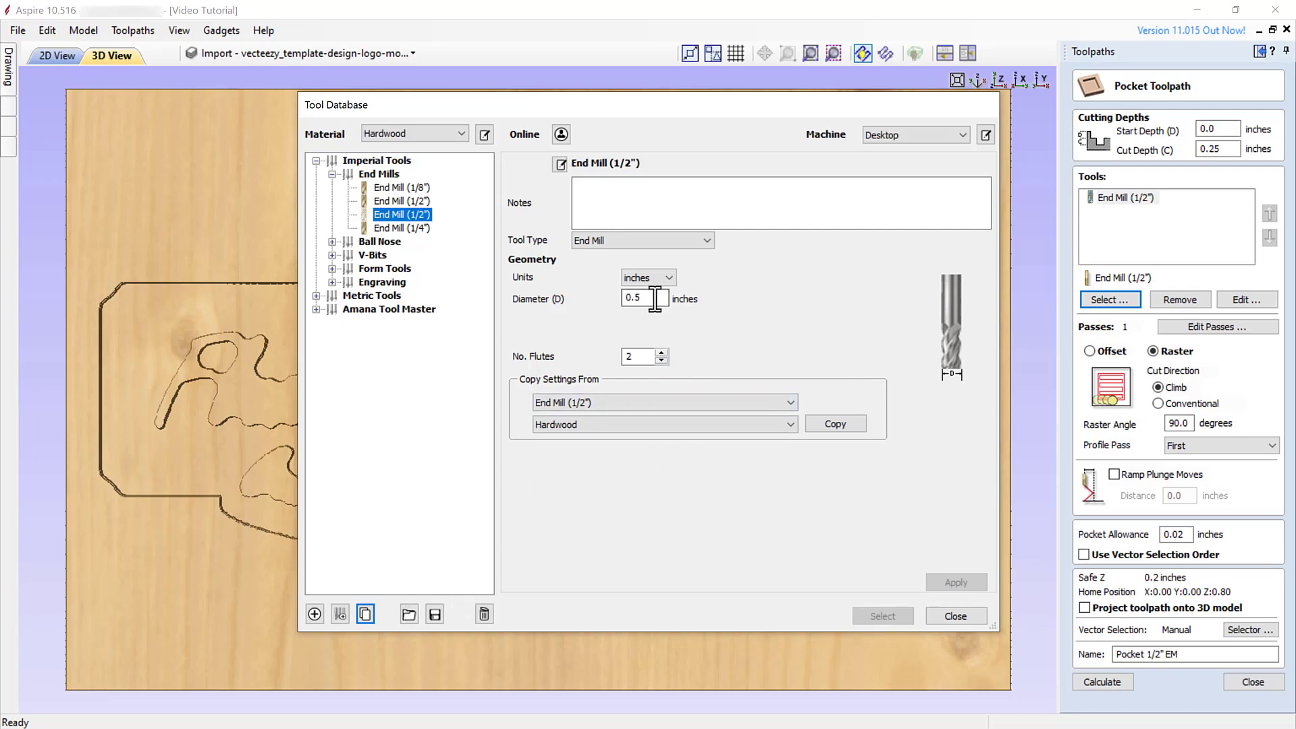
pyautogui.moveTo(655, 299); pyautogui.dragTo(581, 301)
pyautogui.write('1/16')
pyautogui.press('=')
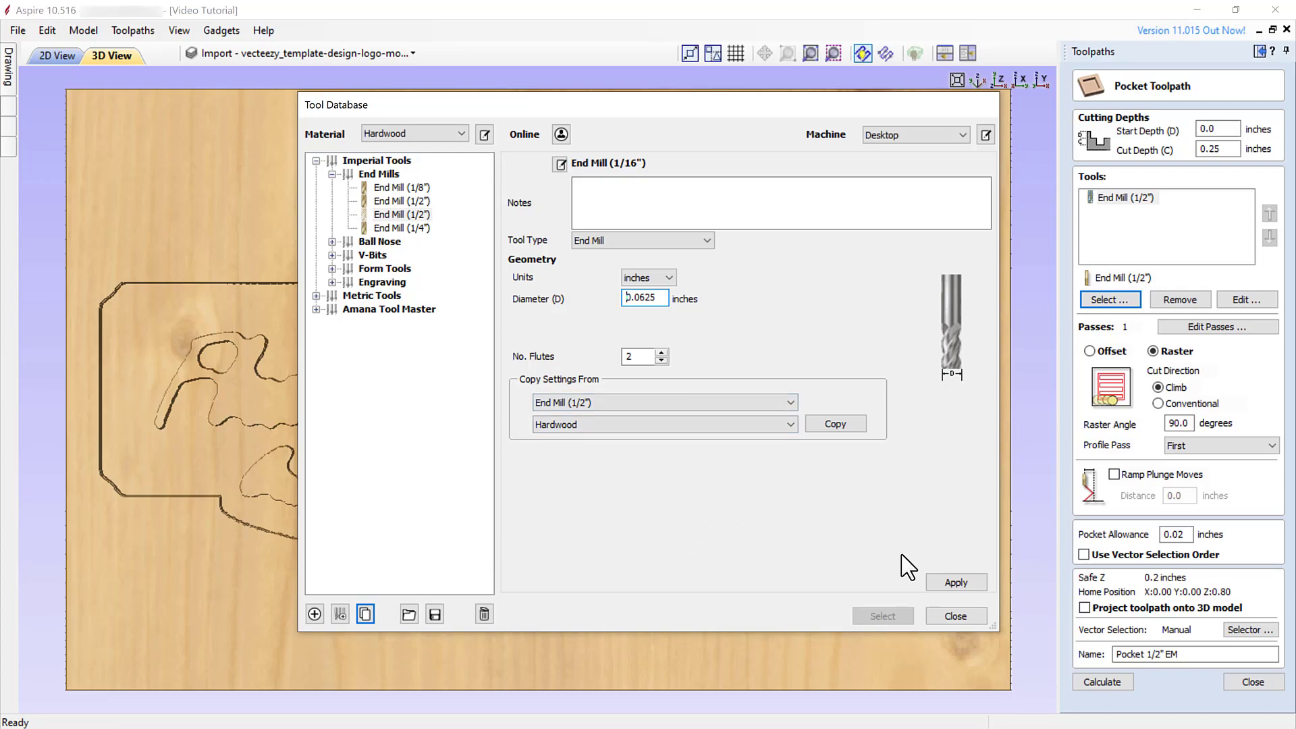
pyautogui.click(954, 580)
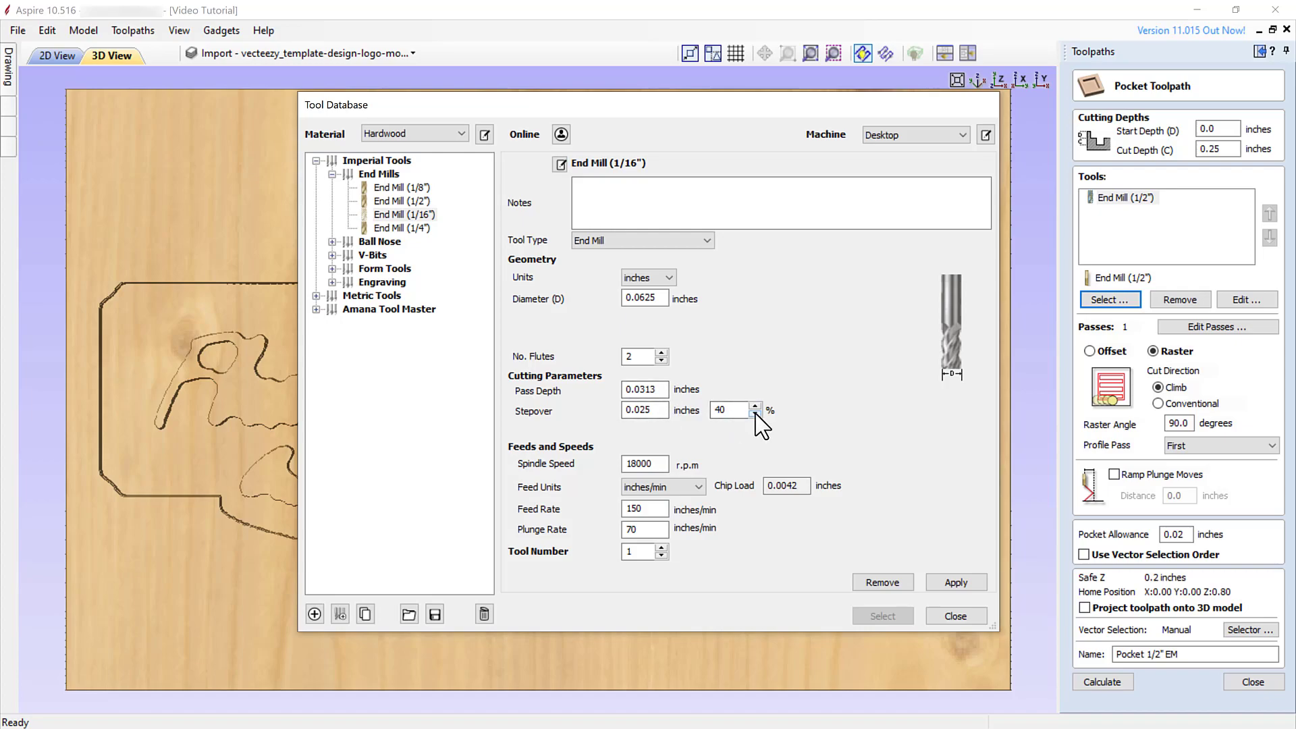
# Set the 1/16" end mill's stepover to 30%, feed rate to 40, plunge rate to 20 inches/min and tool number to 2
pyautogui.moveTo(734, 410); pyautogui.dragTo(666, 411)
pyautogui.write('30')
pyautogui.moveTo(652, 509); pyautogui.dragTo(619, 510)
pyautogui.write('40')
pyautogui.moveTo(650, 529); pyautogui.dragTo(592, 535)
pyautogui.write('20')
pyautogui.click(946, 584)
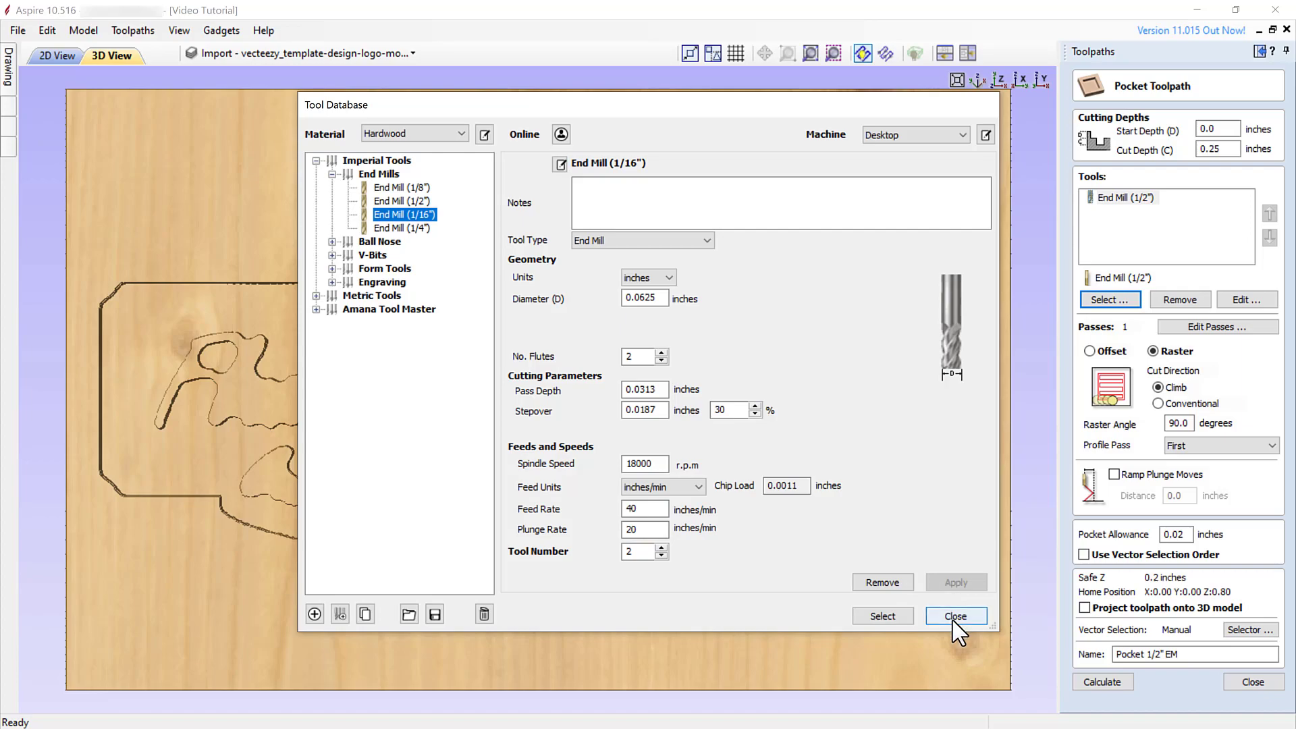
pyautogui.click(953, 616)
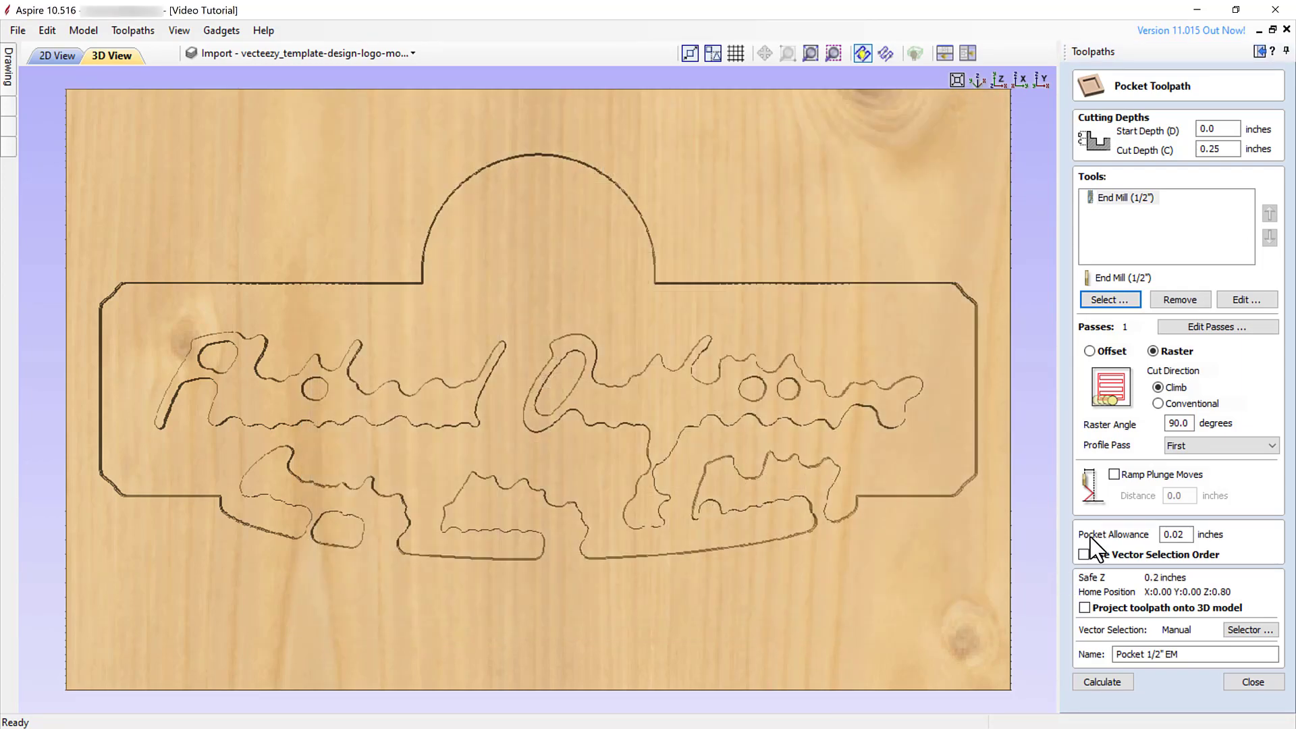
# Add the 1/16" end mill as the second tool of the pocket toolpath and recalculate it
pyautogui.click(1110, 299)
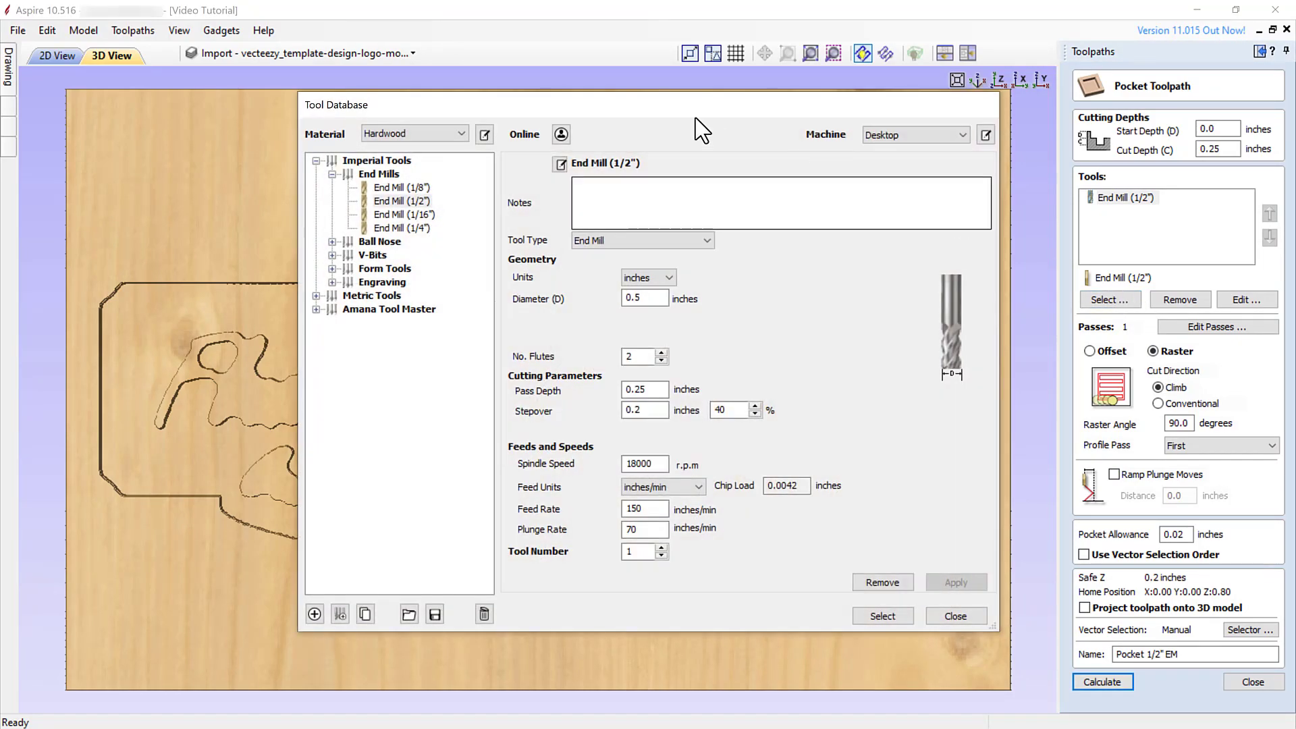
pyautogui.click(433, 214)
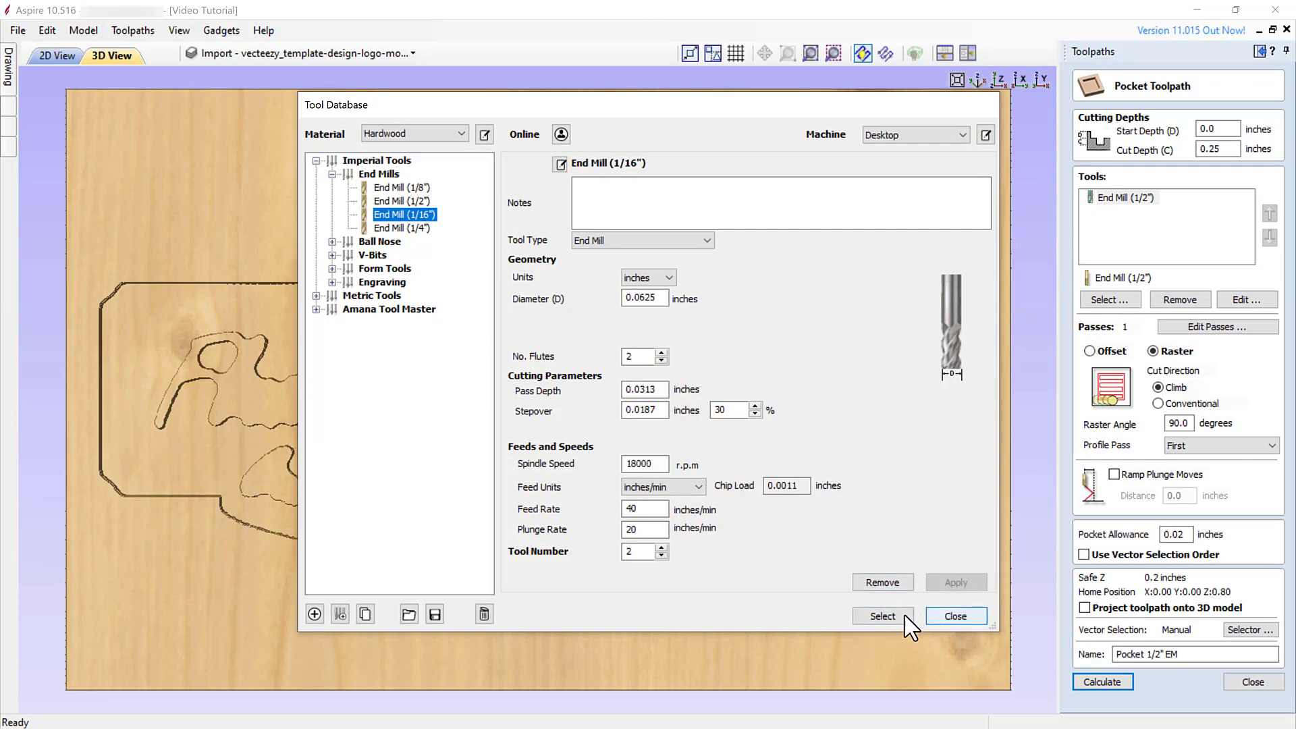
pyautogui.click(882, 615)
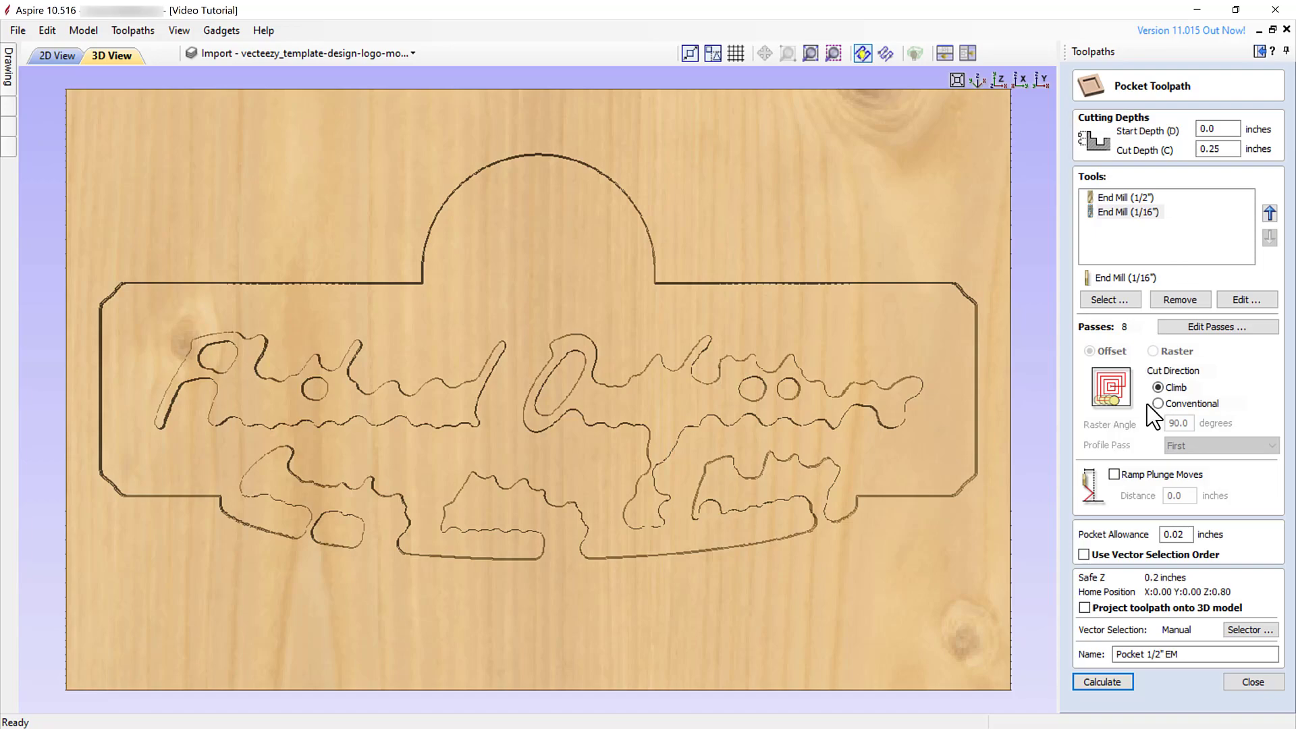
pyautogui.click(1100, 681)
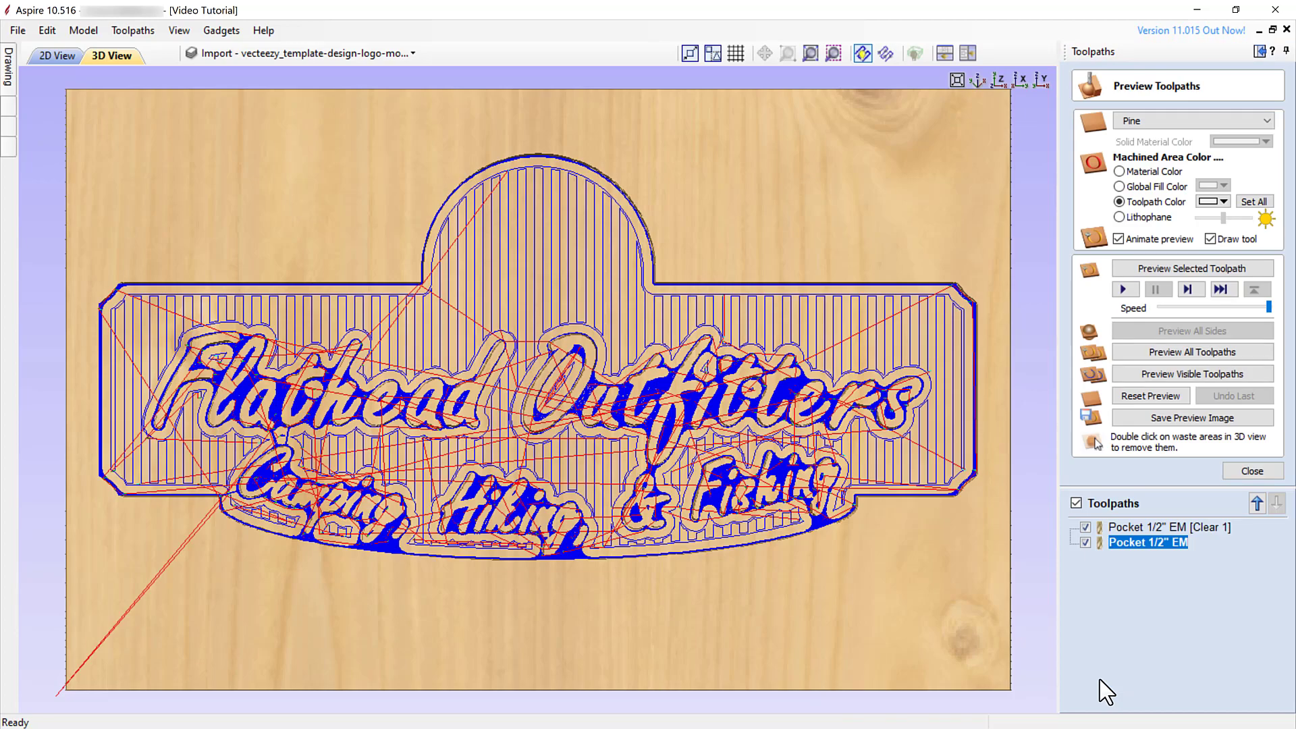
# Rename the finishing pocket toolpath to Pocket 1/16" EM
pyautogui.rightClick(1146, 545)
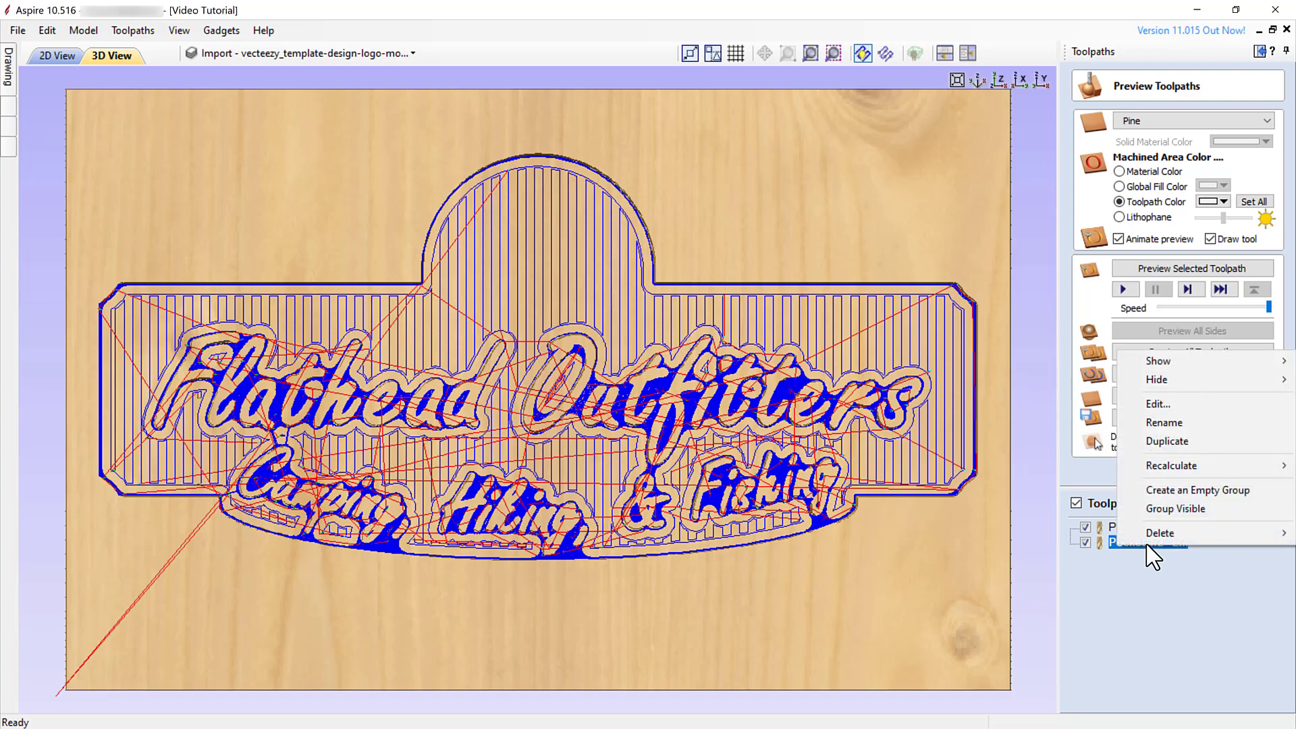
pyautogui.click(1175, 423)
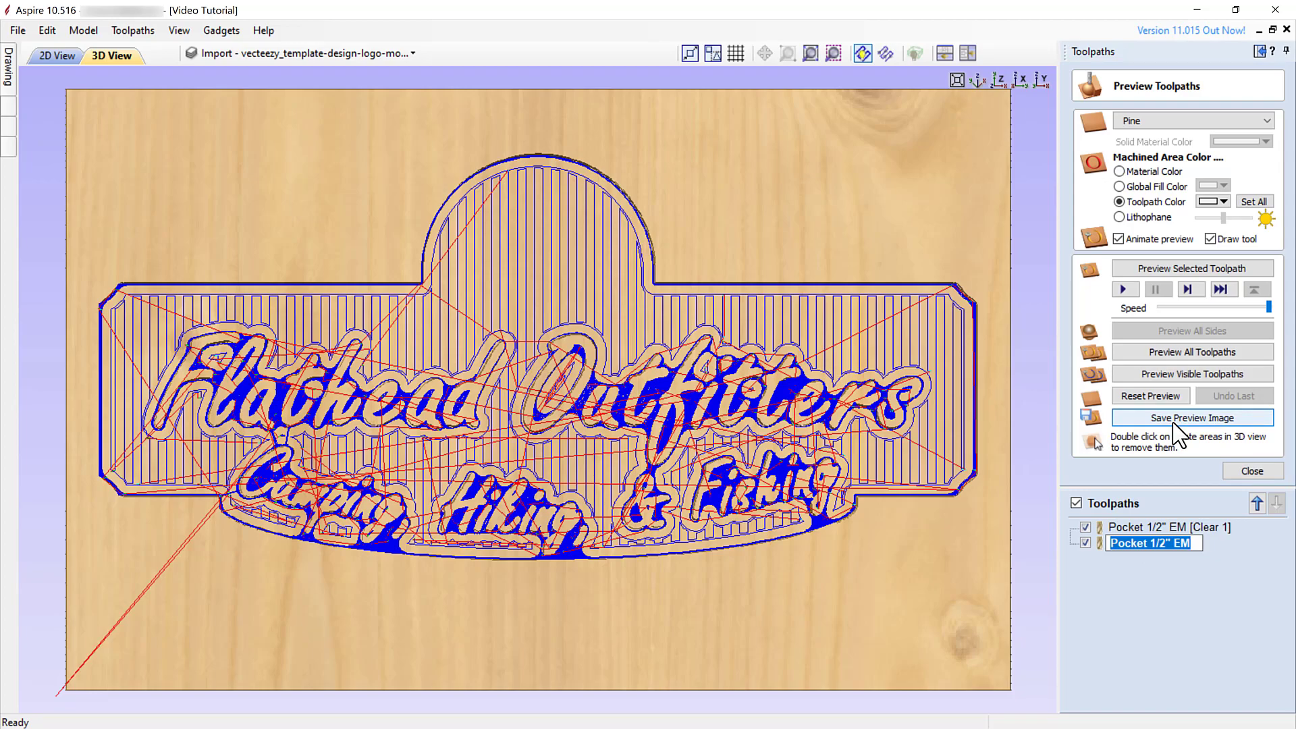
pyautogui.click(1168, 543)
pyautogui.press('BackSpace')
pyautogui.write('16')
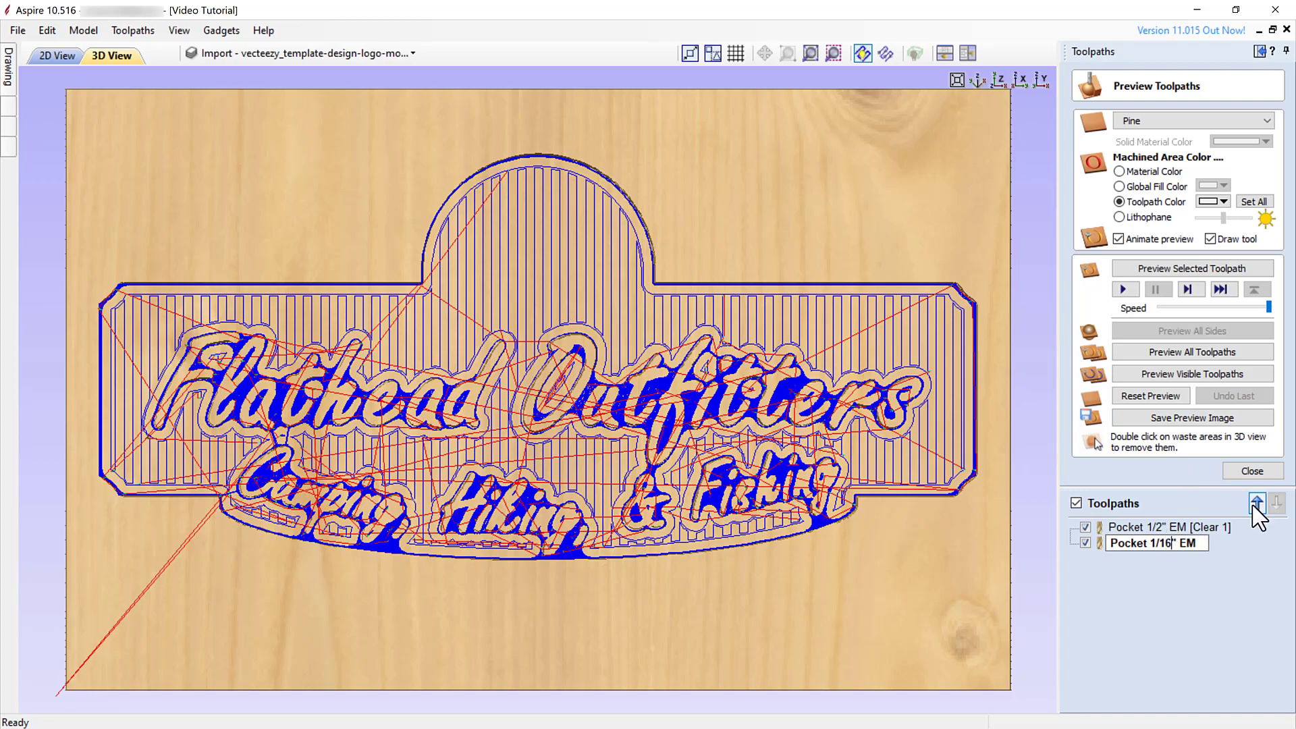
pyautogui.press('Return')
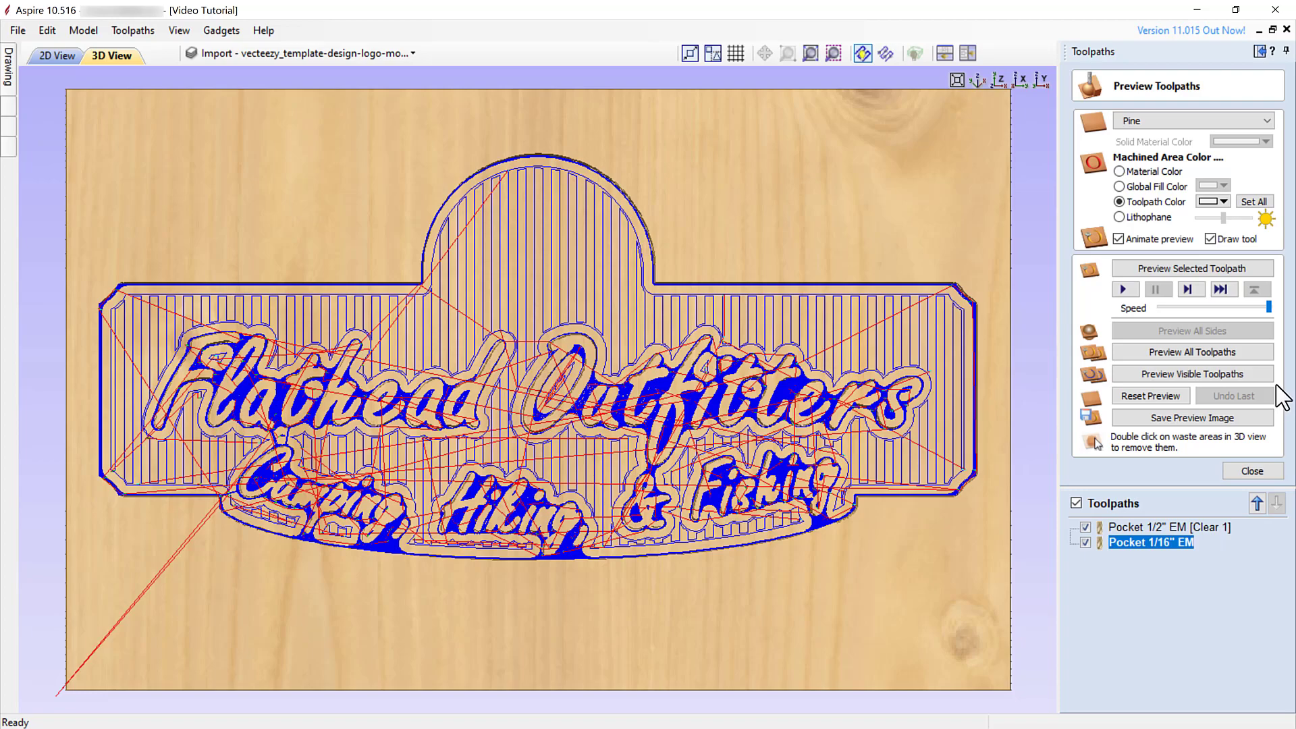
# Reset the material preview and simulate all toolpaths together
pyautogui.click(1153, 399)
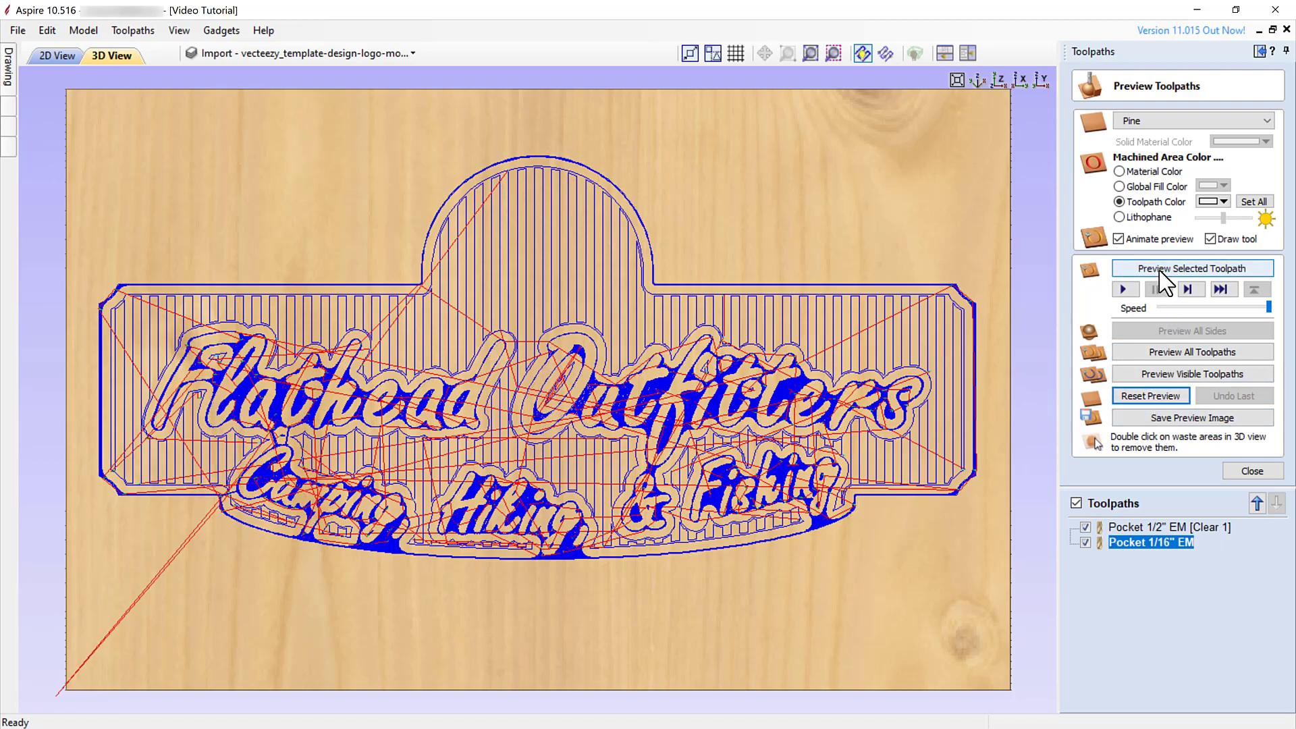
pyautogui.click(1166, 351)
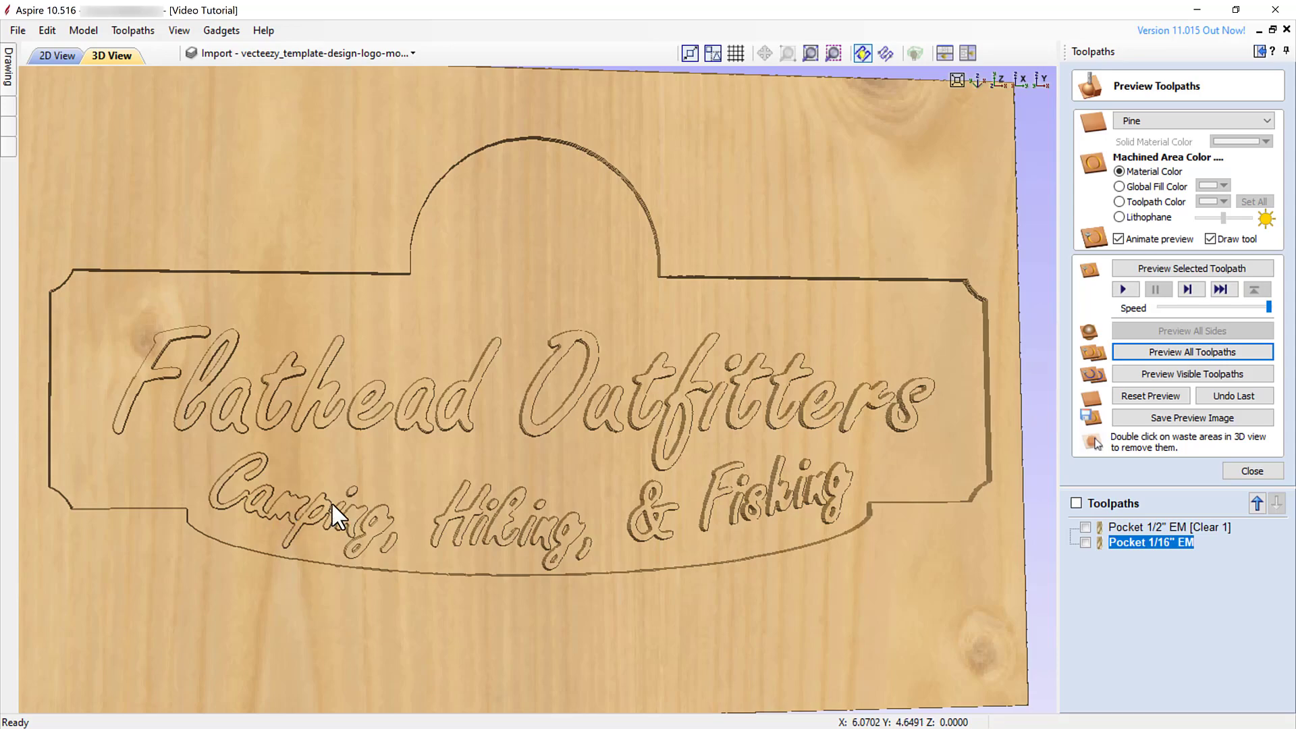
# Review both tools' clearing settings in the Pocket 1/16" EM toolpath, set its pocket allowance to 0 inches, and recalculate
pyautogui.doubleClick(1177, 544)
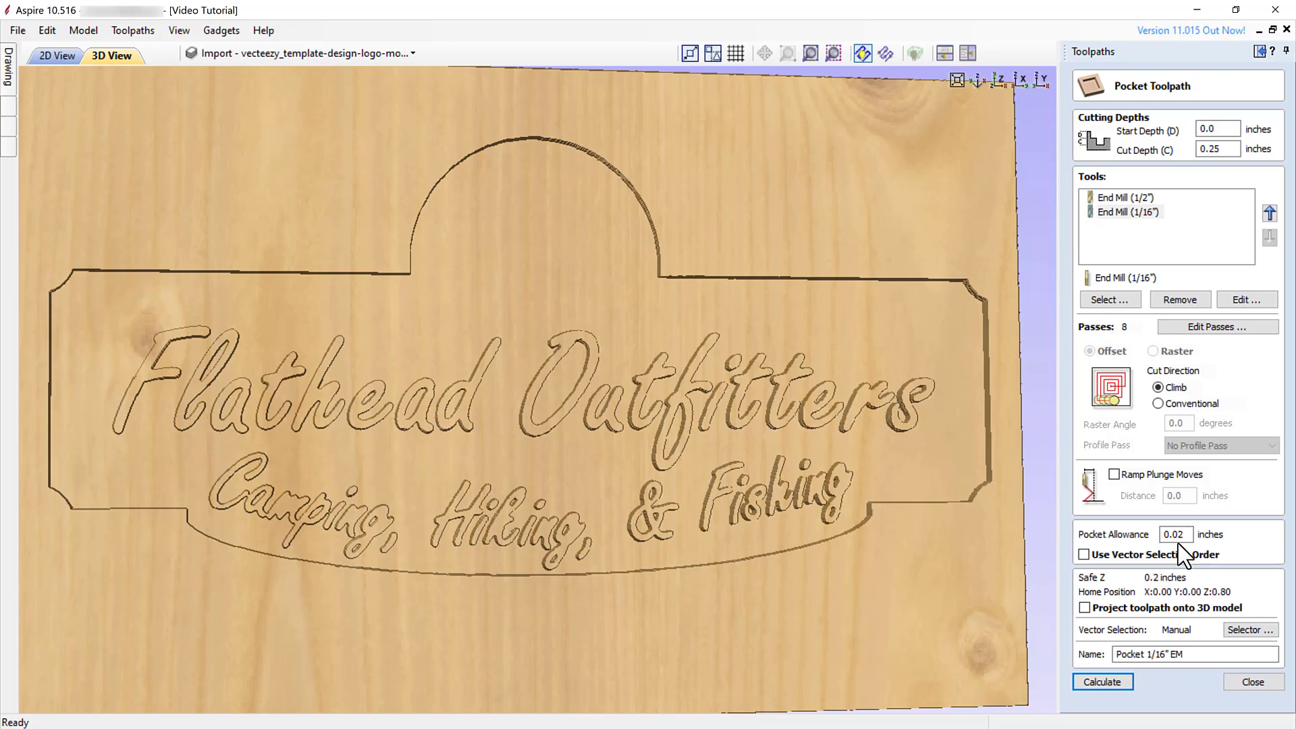
pyautogui.click(1128, 212)
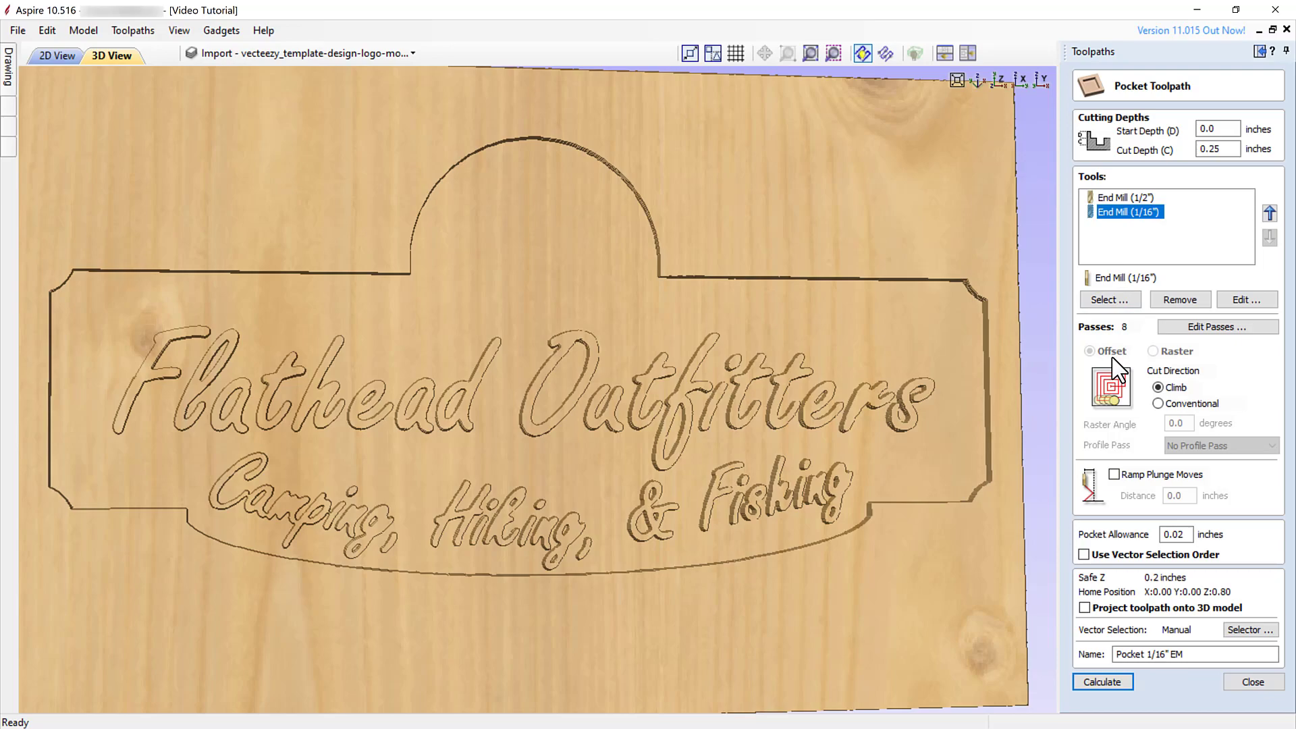
pyautogui.click(1135, 202)
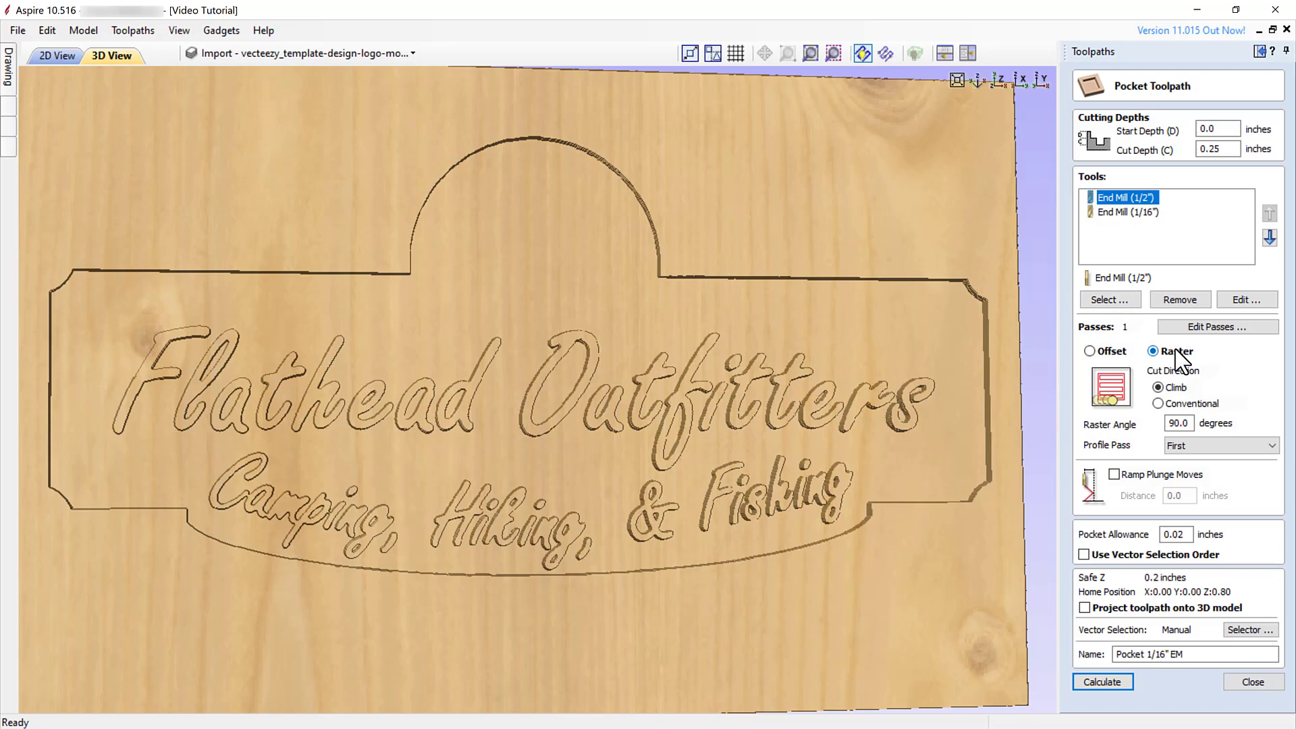
pyautogui.click(1129, 212)
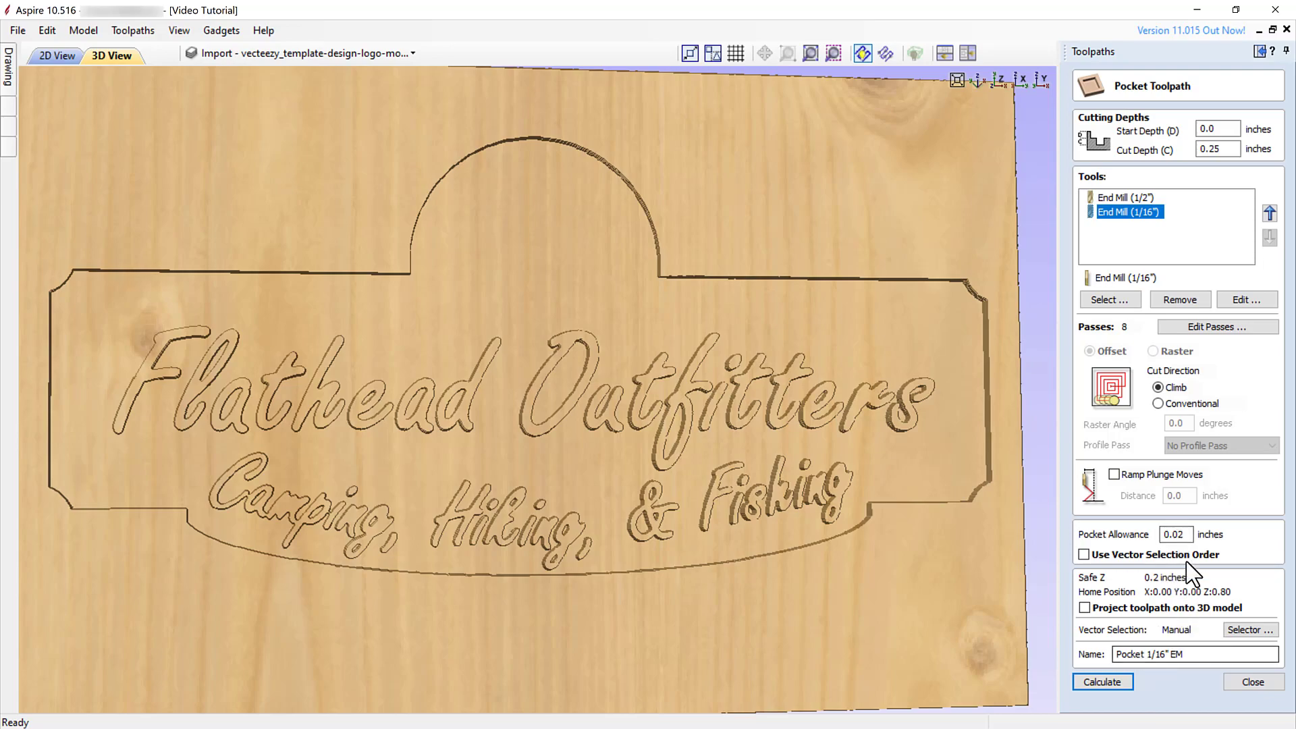
pyautogui.moveTo(1186, 535); pyautogui.dragTo(1150, 535)
pyautogui.write('0')
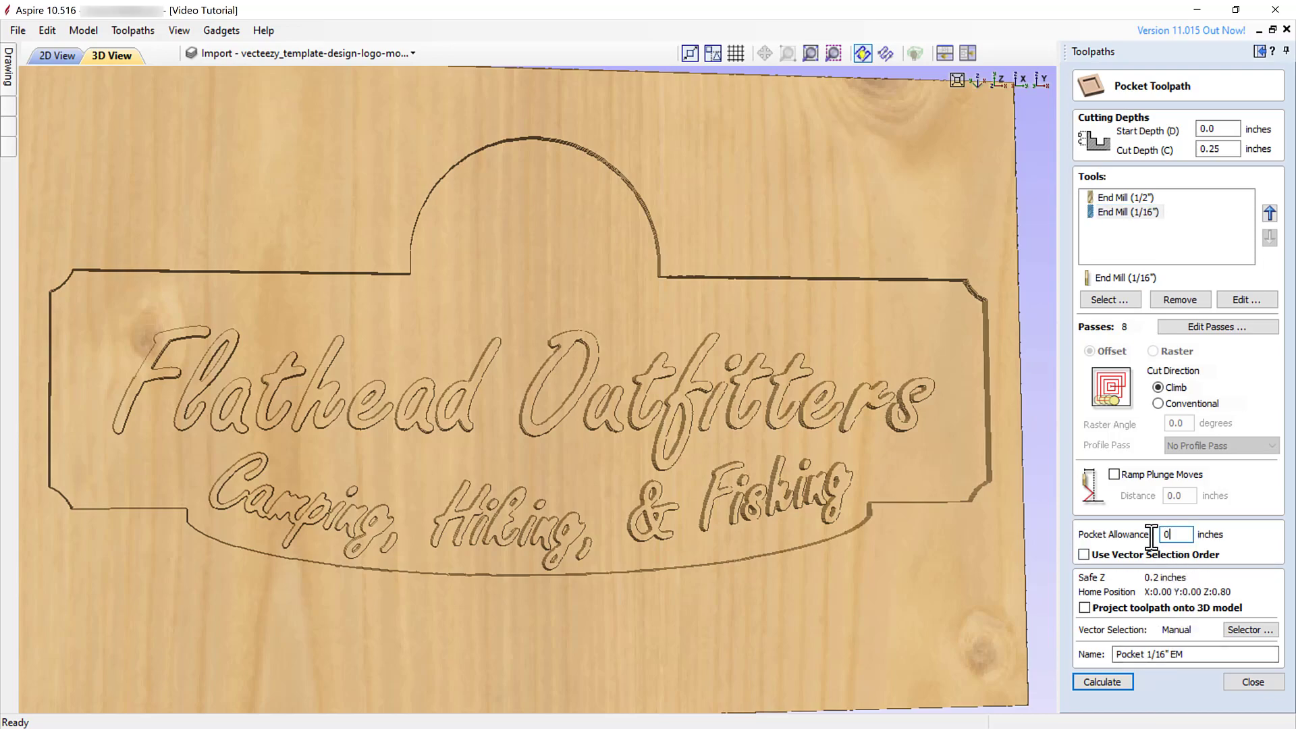
pyautogui.click(1110, 682)
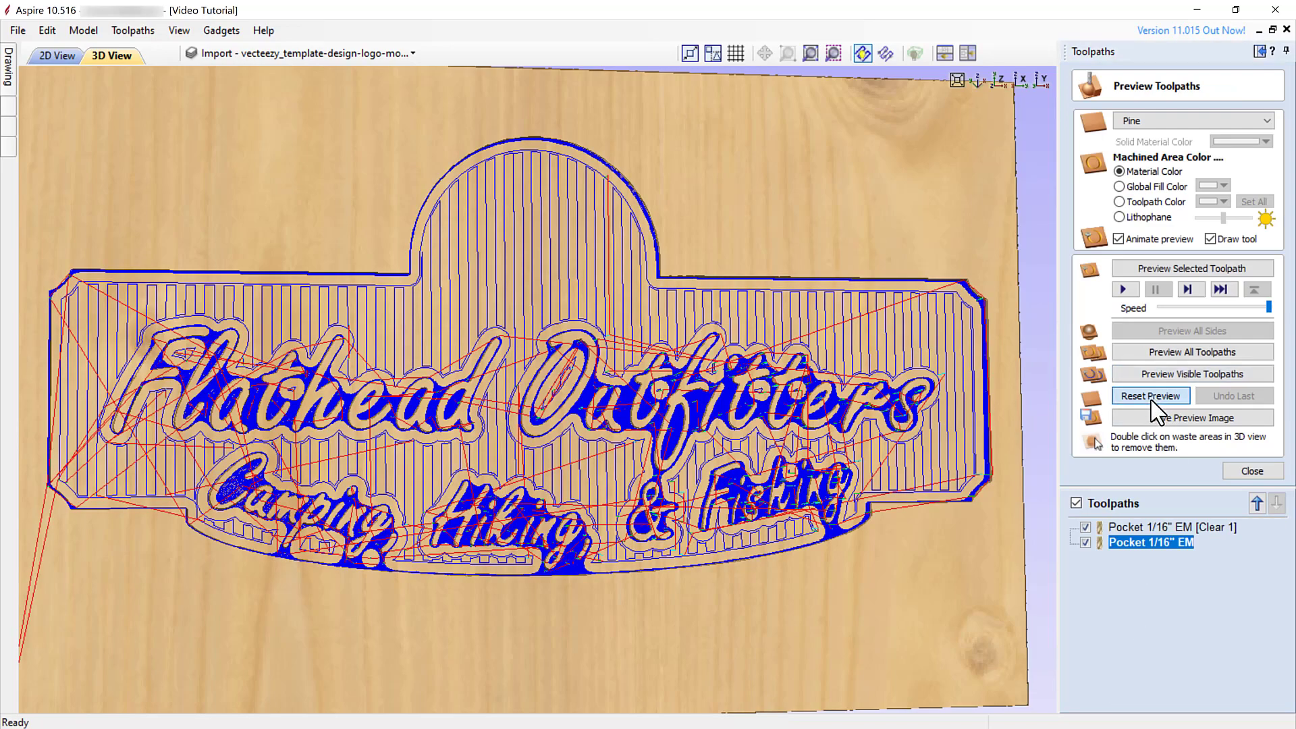
# Preview all recalculated toolpaths and color the machined areas of both the 1/16" and clearing pockets dark red
pyautogui.click(1173, 352)
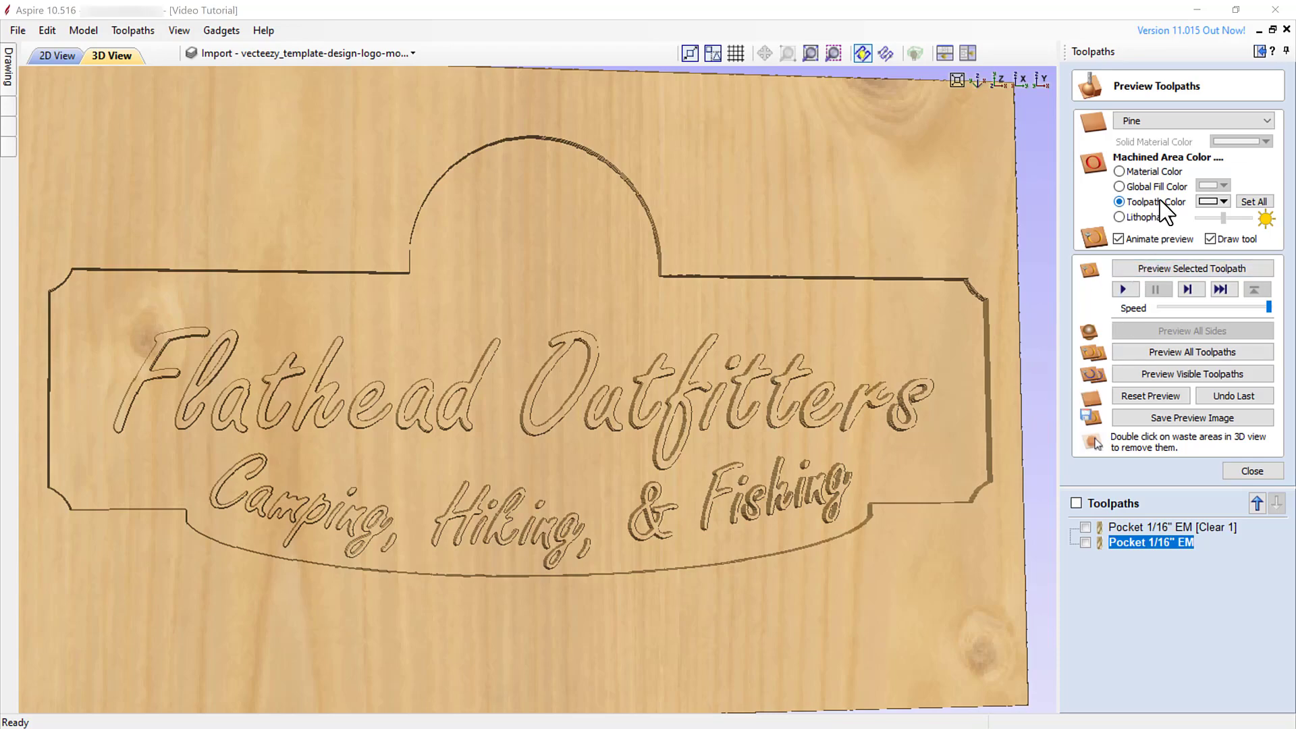
pyautogui.click(1223, 201)
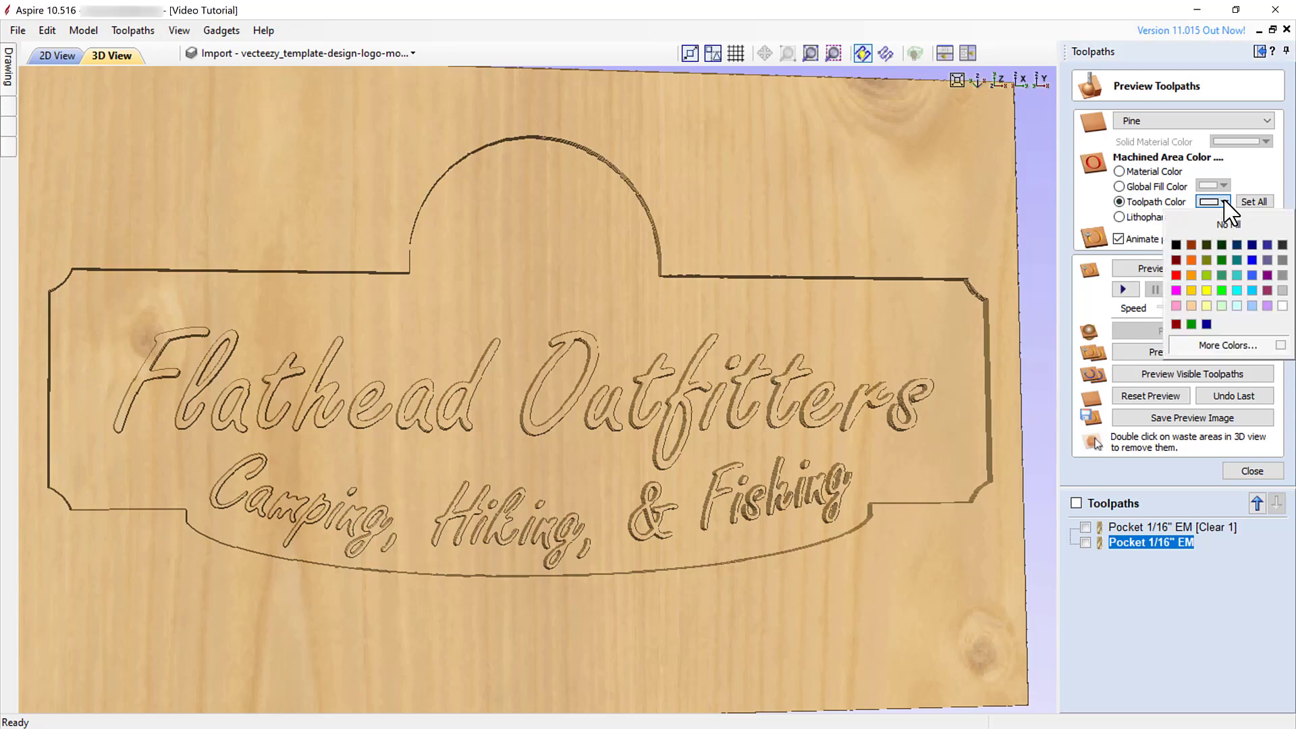
pyautogui.click(1176, 325)
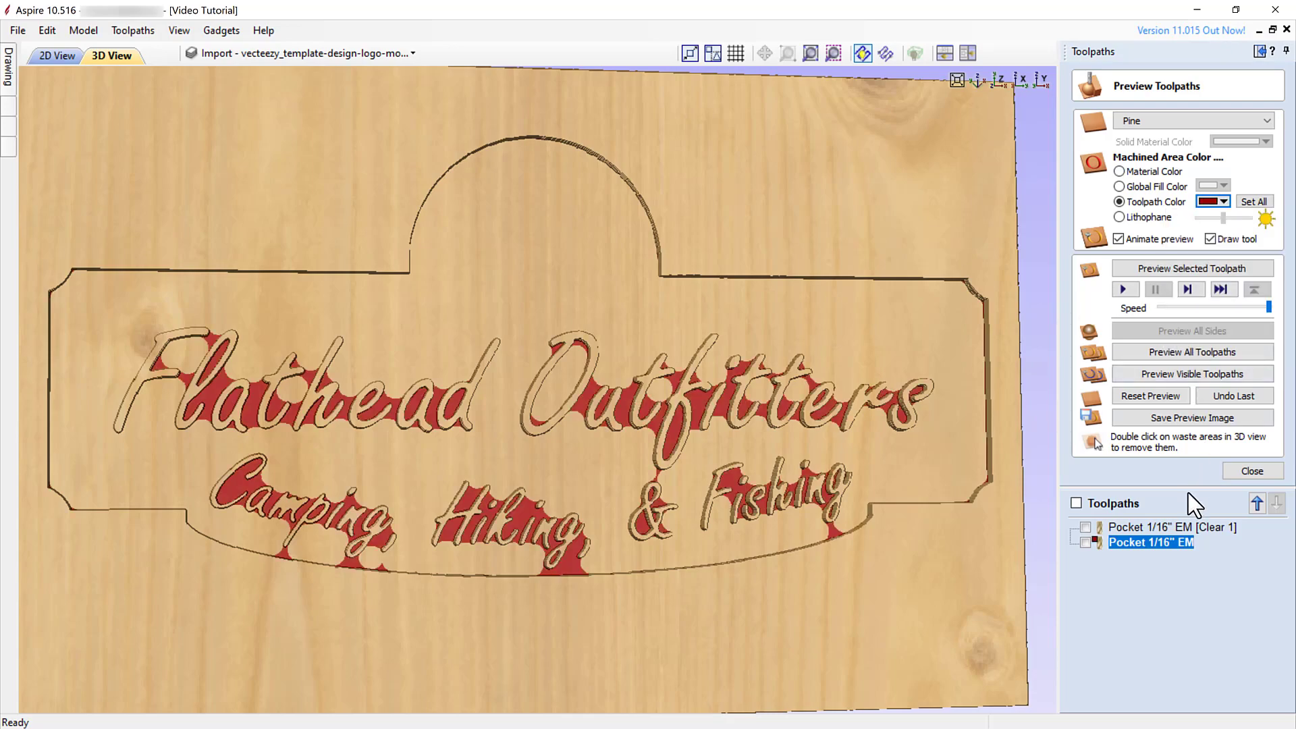
pyautogui.click(1183, 529)
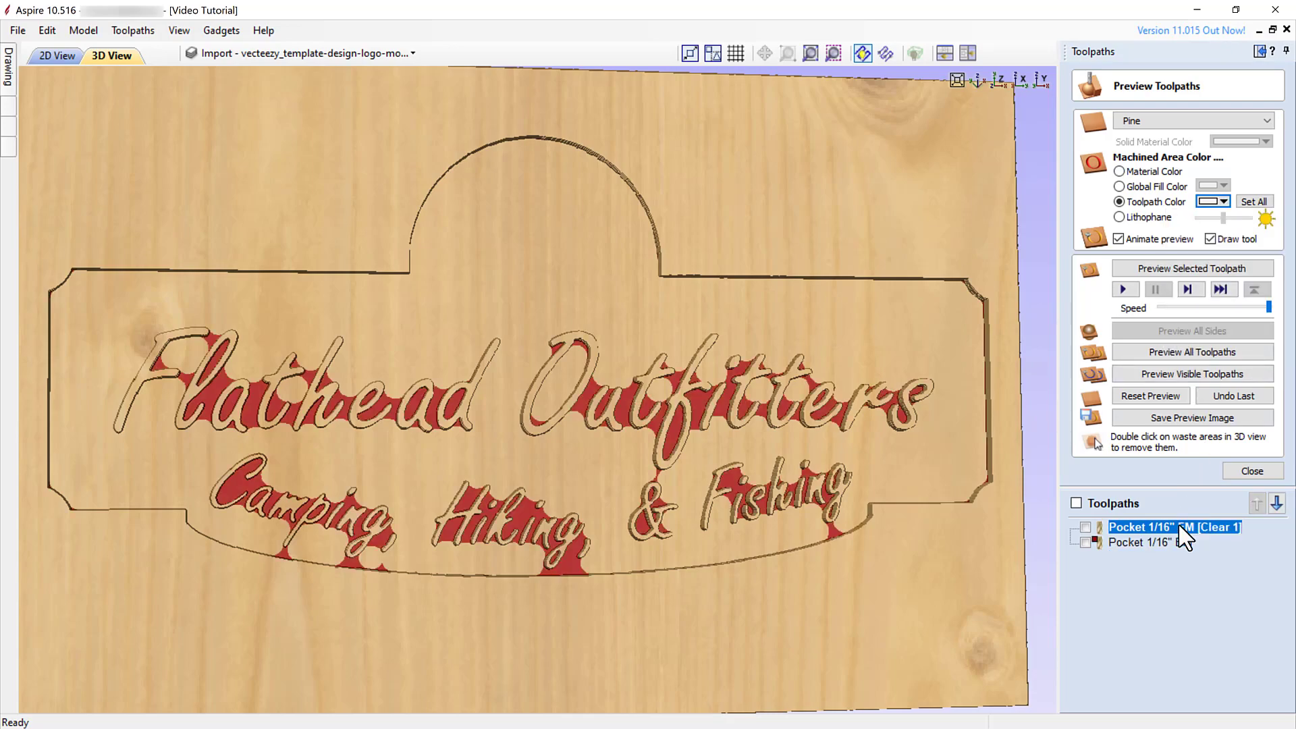
pyautogui.click(1222, 201)
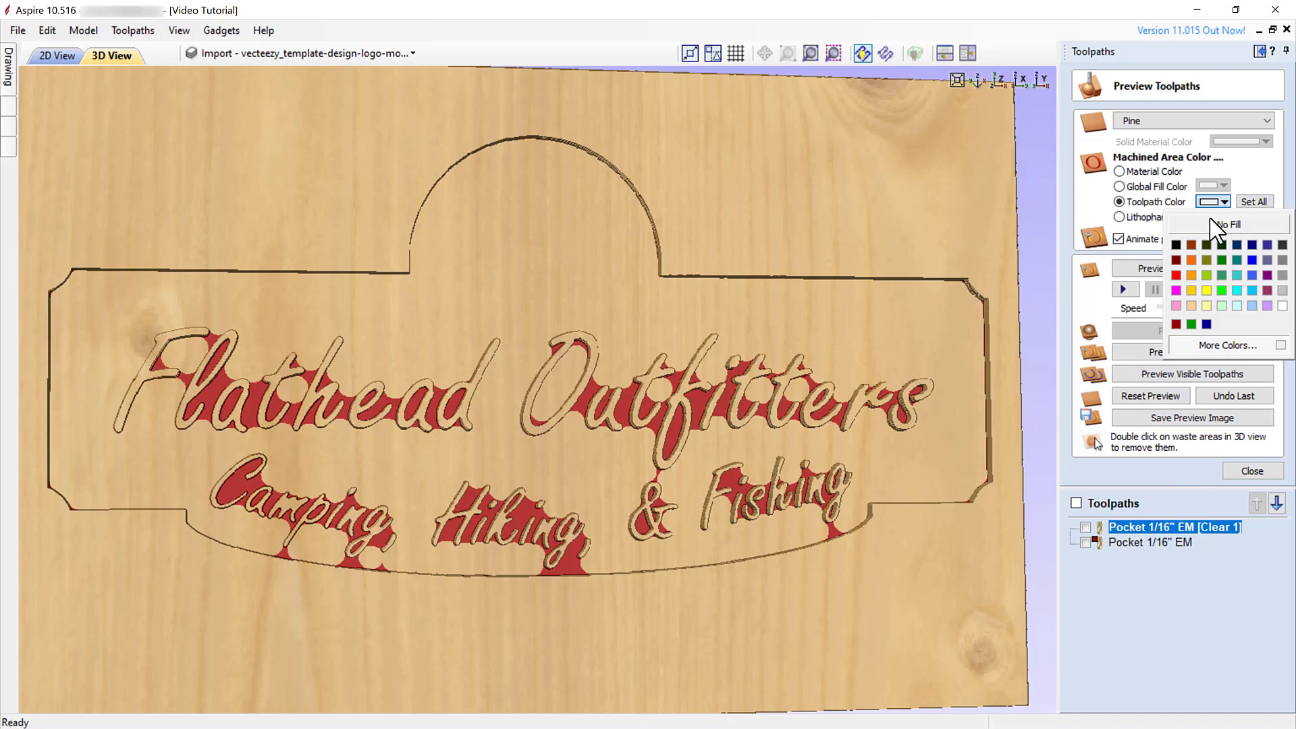
pyautogui.click(1176, 325)
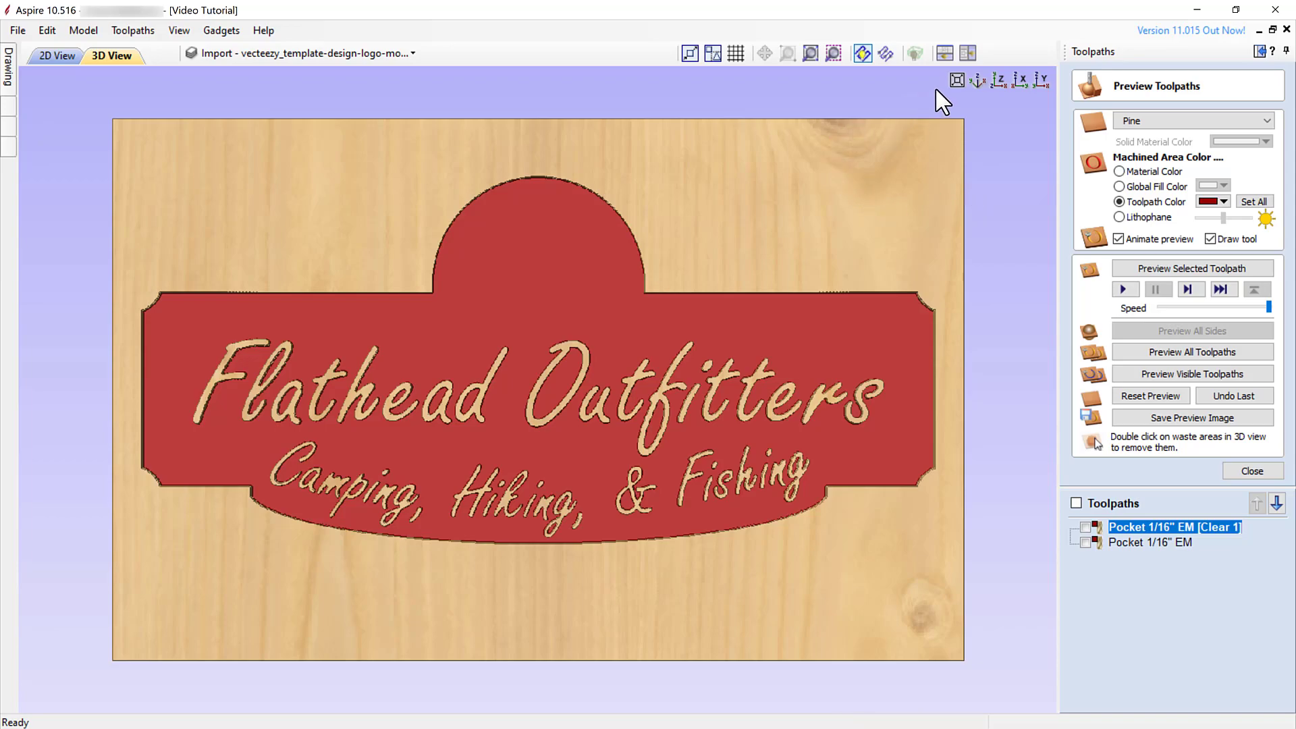
# Inspect the colored sign preview from the isometric view and along the Z, X and Y axes
pyautogui.click(977, 81)
pyautogui.click(977, 82)
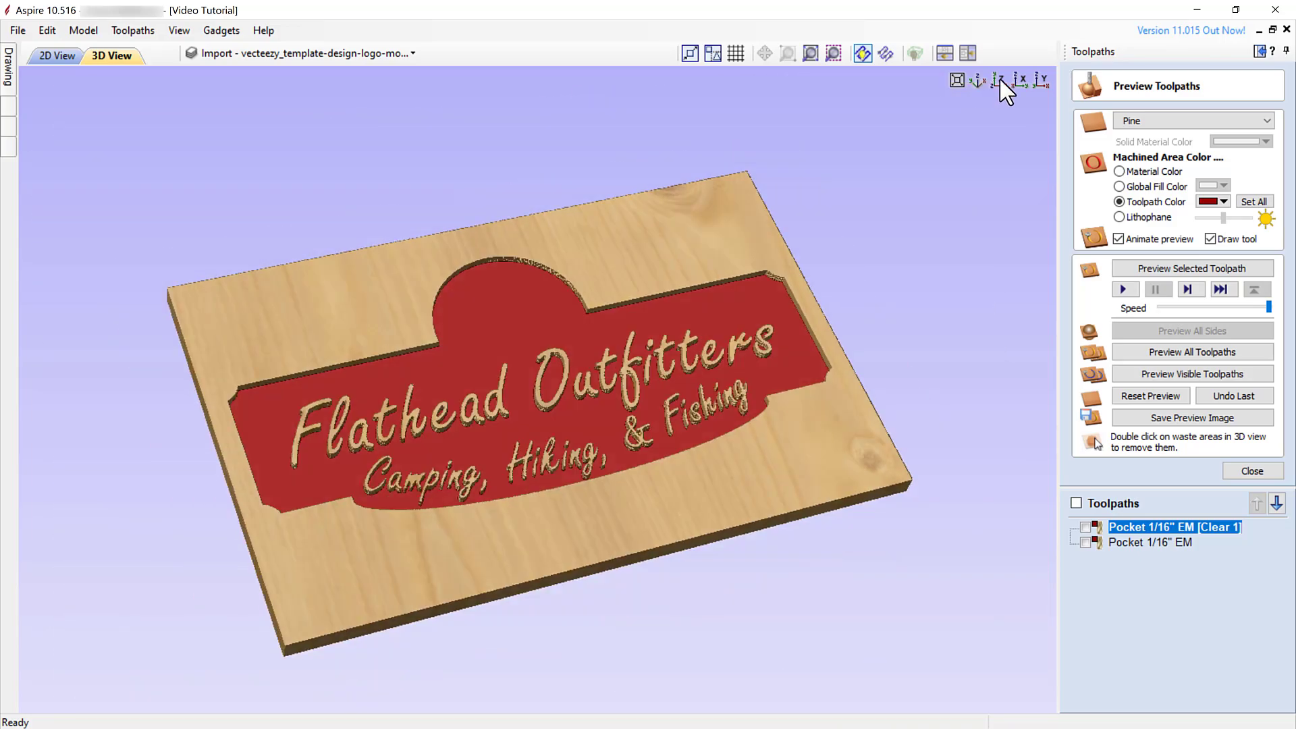
pyautogui.click(999, 80)
pyautogui.click(1019, 80)
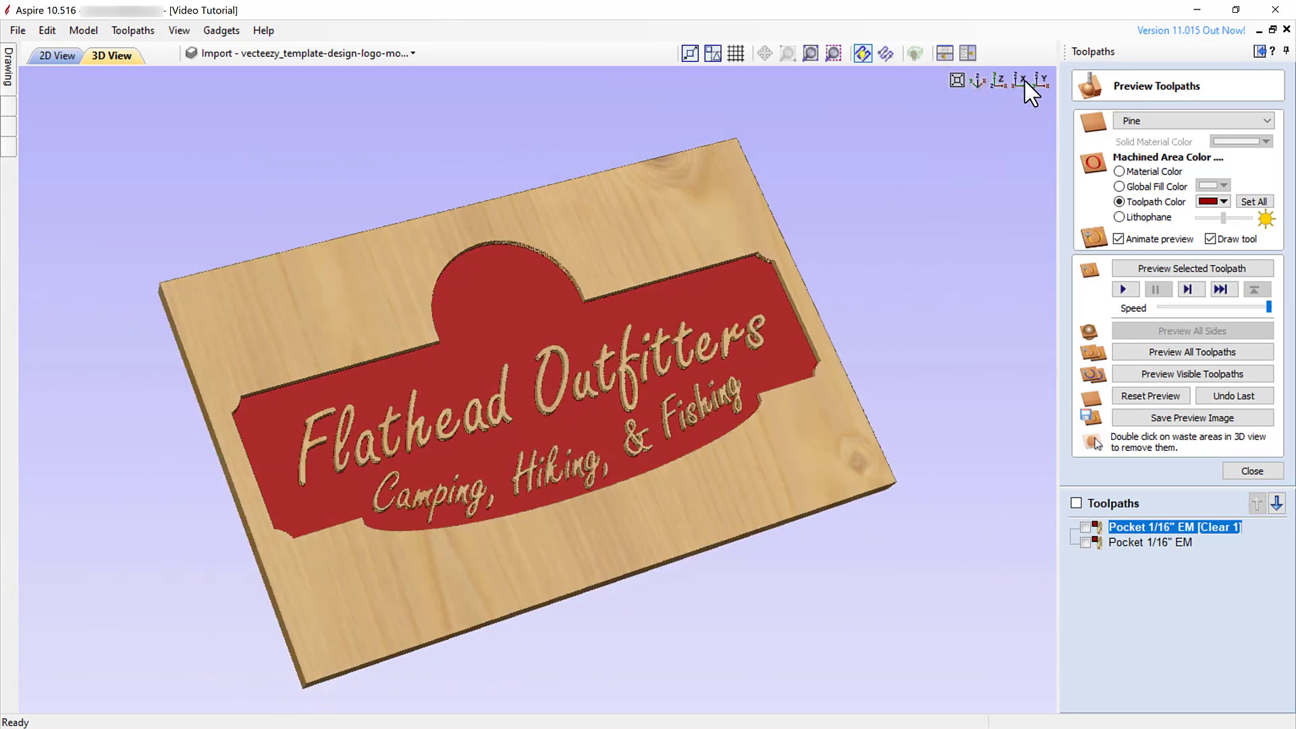
pyautogui.click(1043, 80)
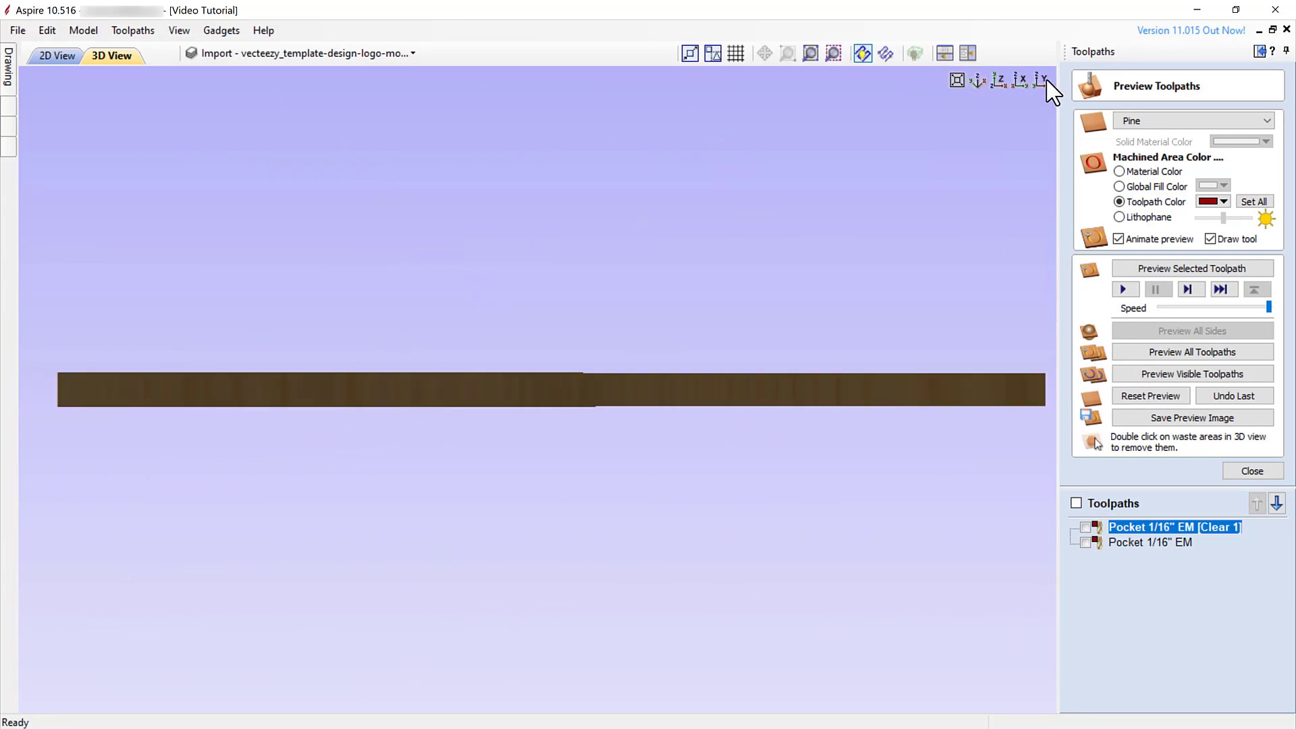
# Inspect the colored sign preview from the isometric view, tilting it toward a top-down angle and examining the carved text closely
pyautogui.click(978, 79)
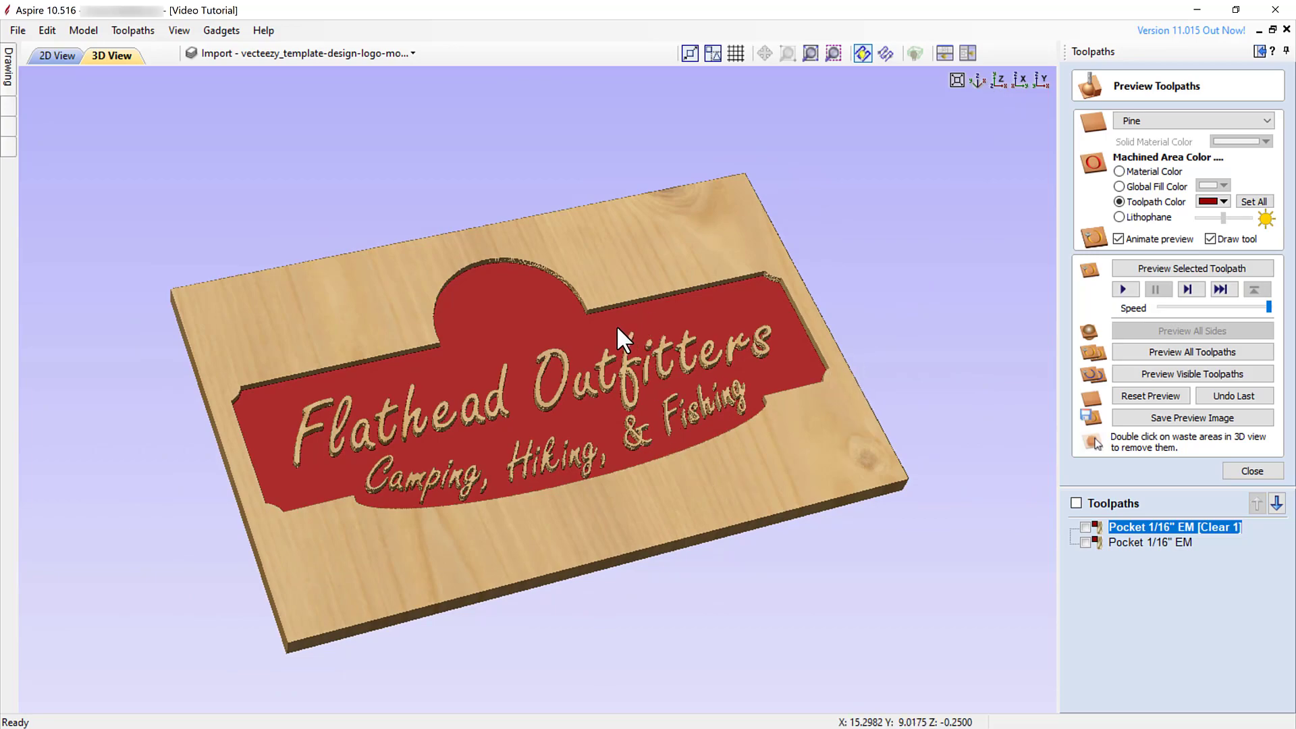
pyautogui.moveTo(589, 320); pyautogui.dragTo(589, 389)
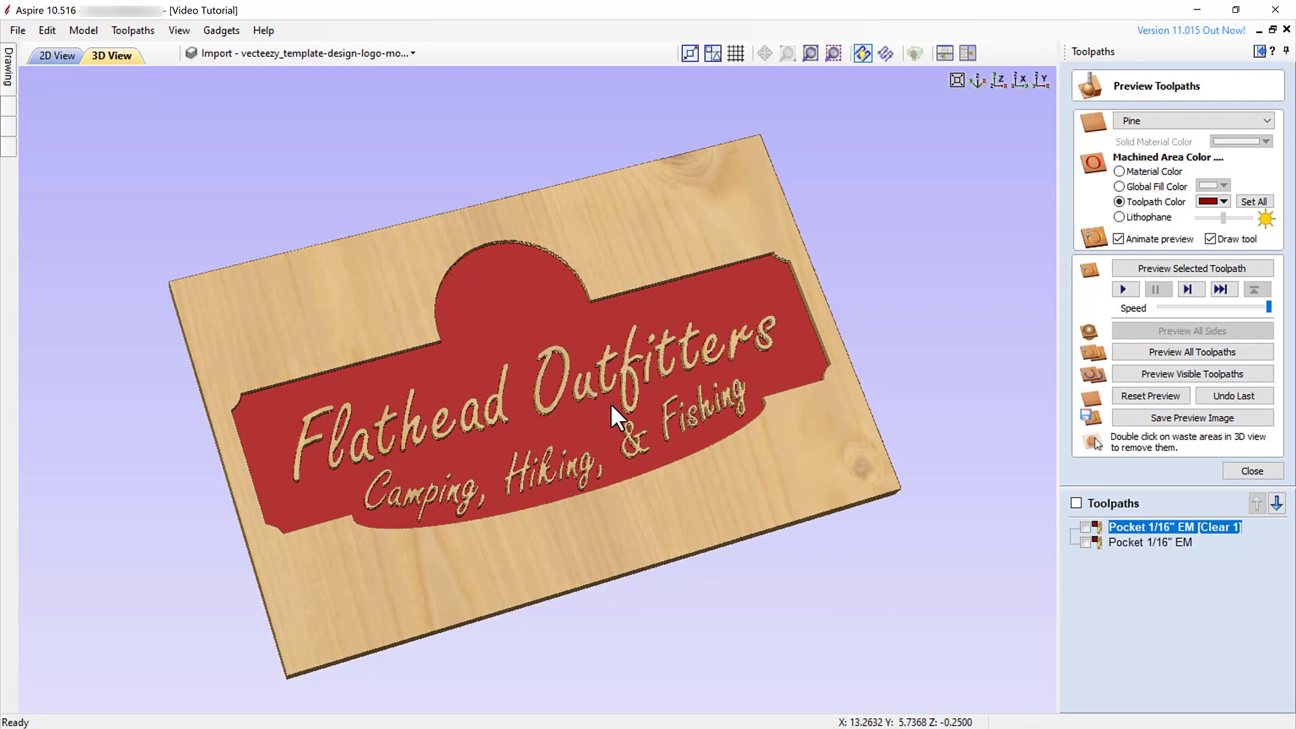
pyautogui.scroll(4, 610, 403)
pyautogui.scroll(-3, 610, 403)
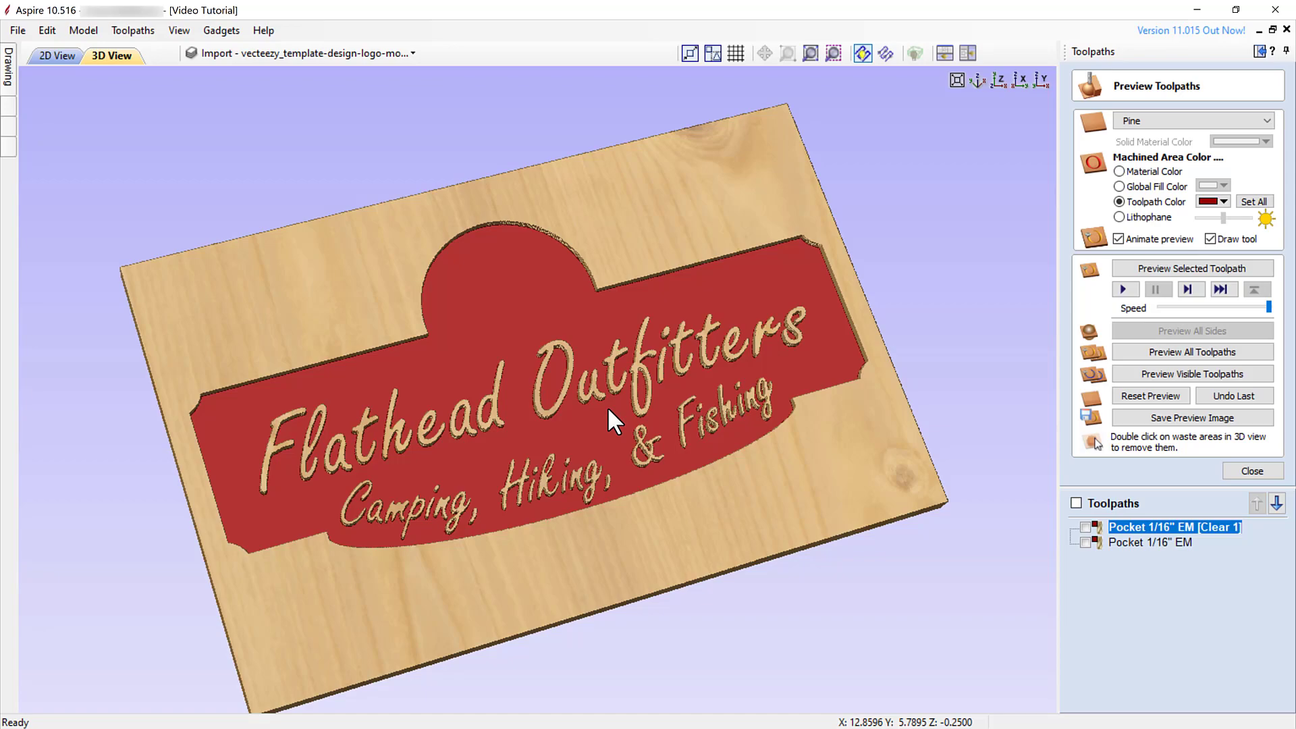
pyautogui.moveTo(606, 406); pyautogui.dragTo(581, 395, button='middle')
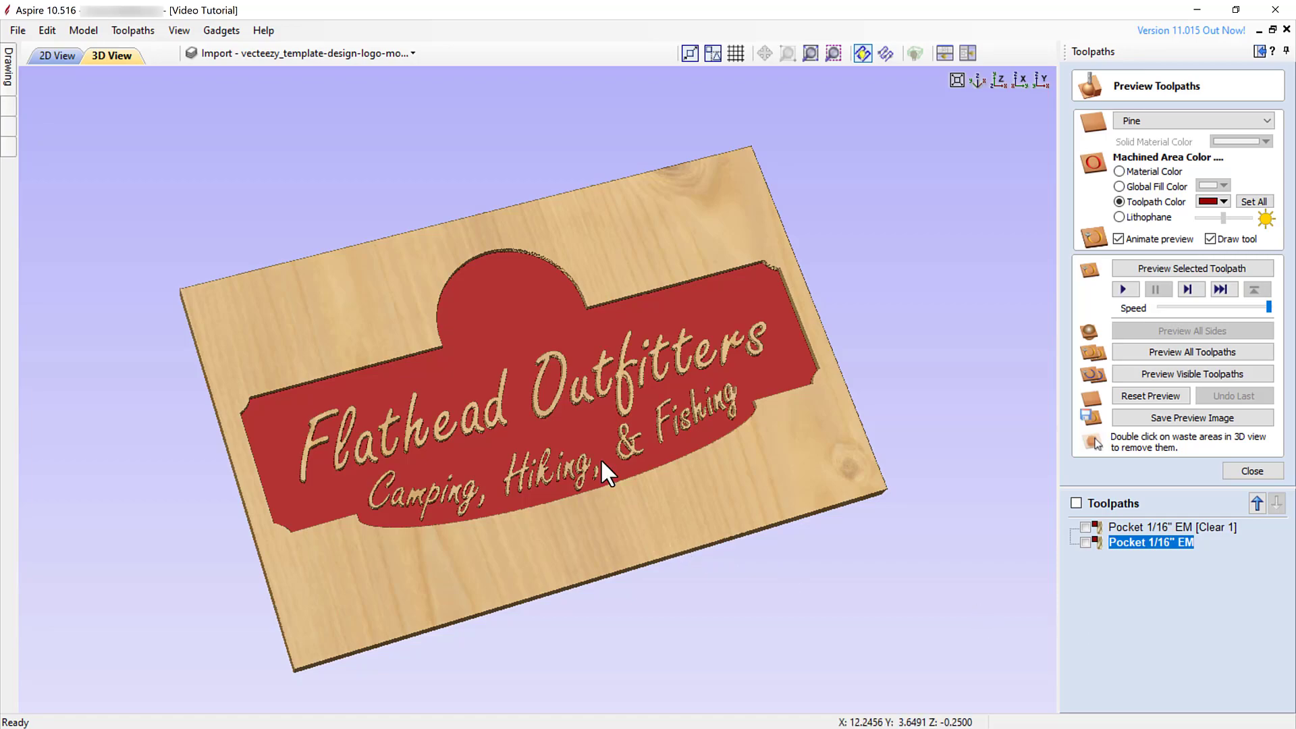
# Start a V-Carve toolpath in the 2D view for only the Mountain Adventure logo vectors, with a 0.25 inch start depth
pyautogui.click(60, 55)
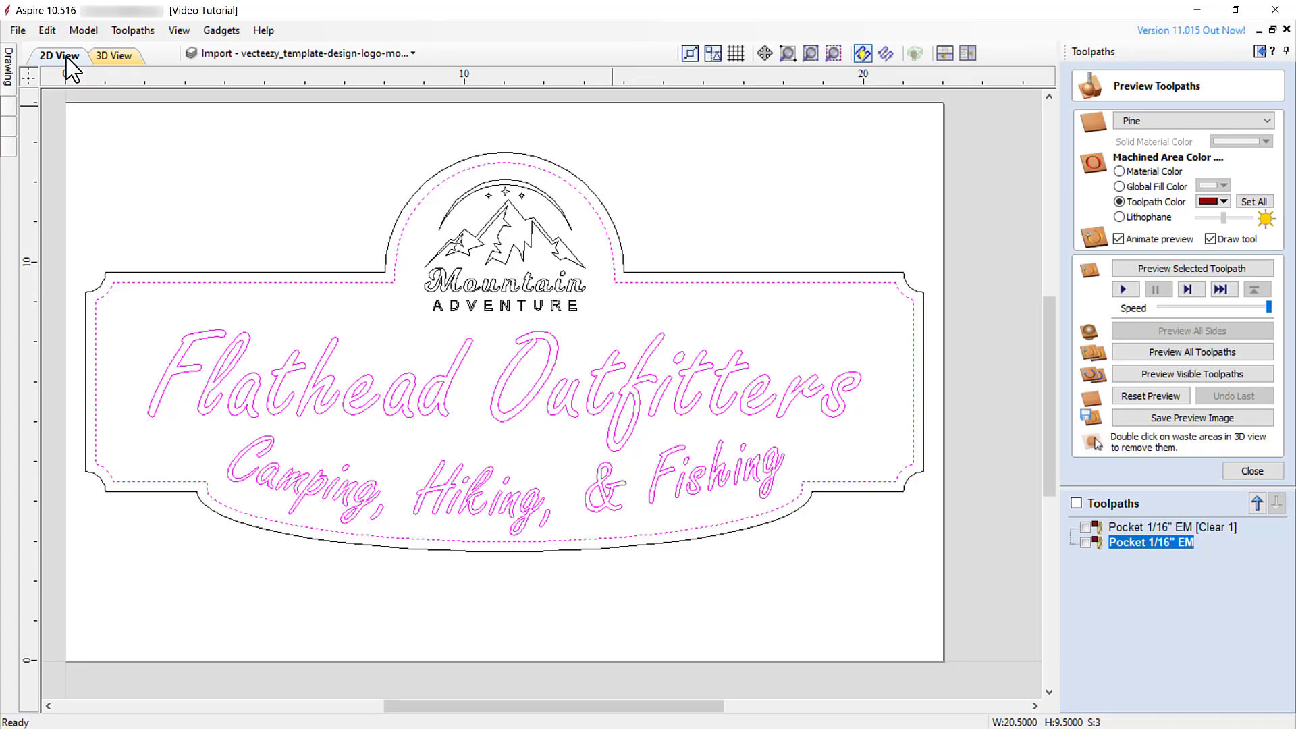
pyautogui.click(187, 231)
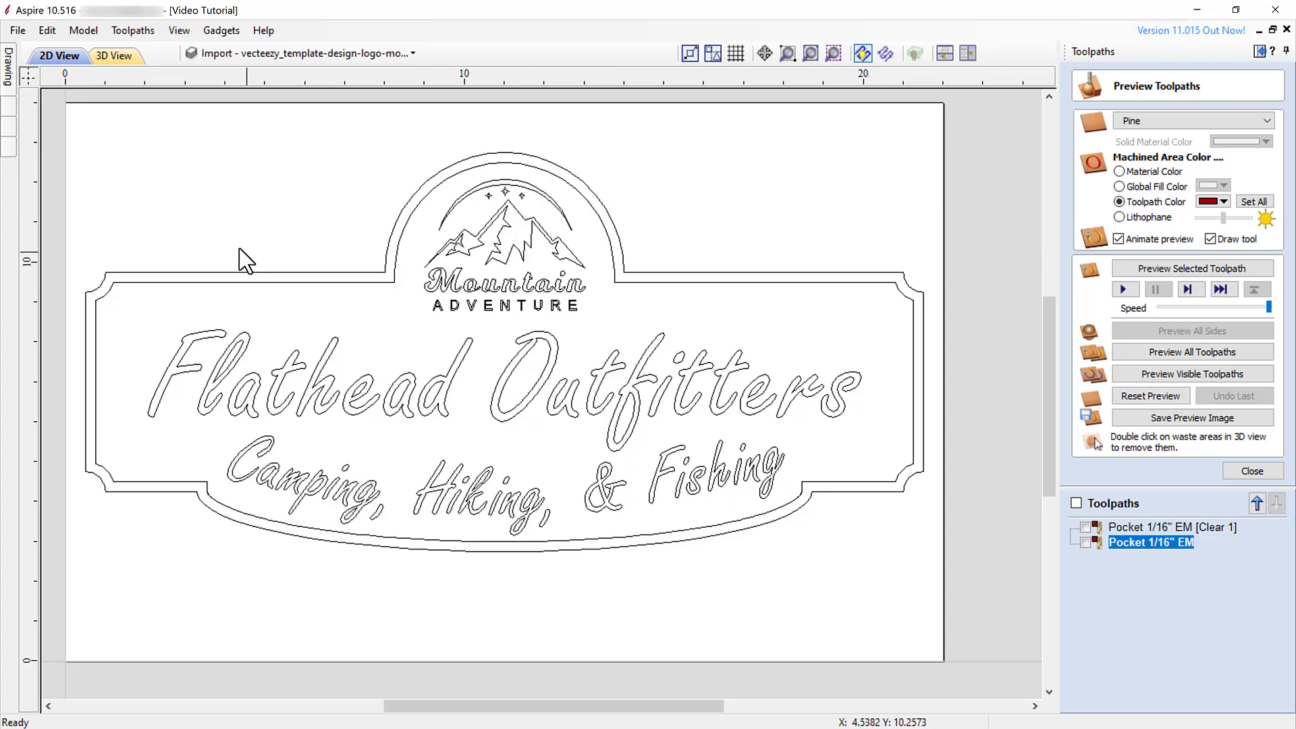
pyautogui.moveTo(330, 143); pyautogui.dragTo(636, 329)
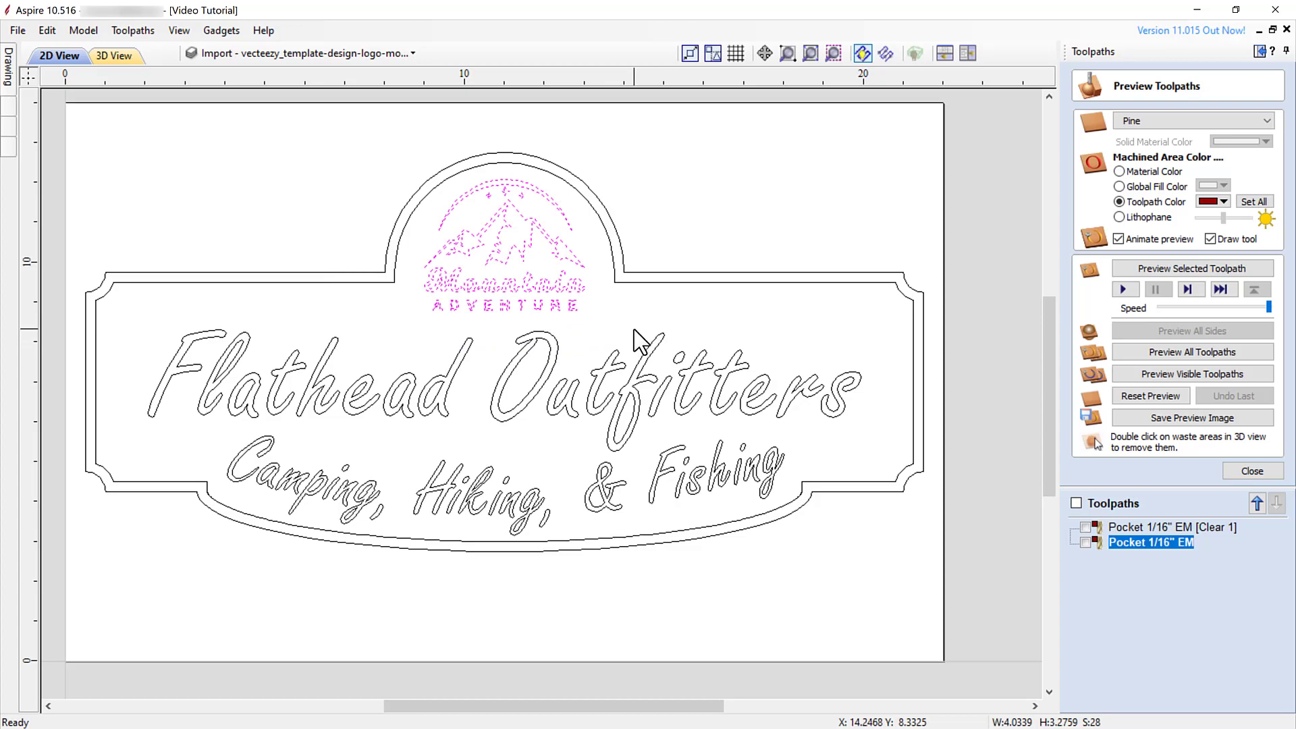
pyautogui.click(1238, 472)
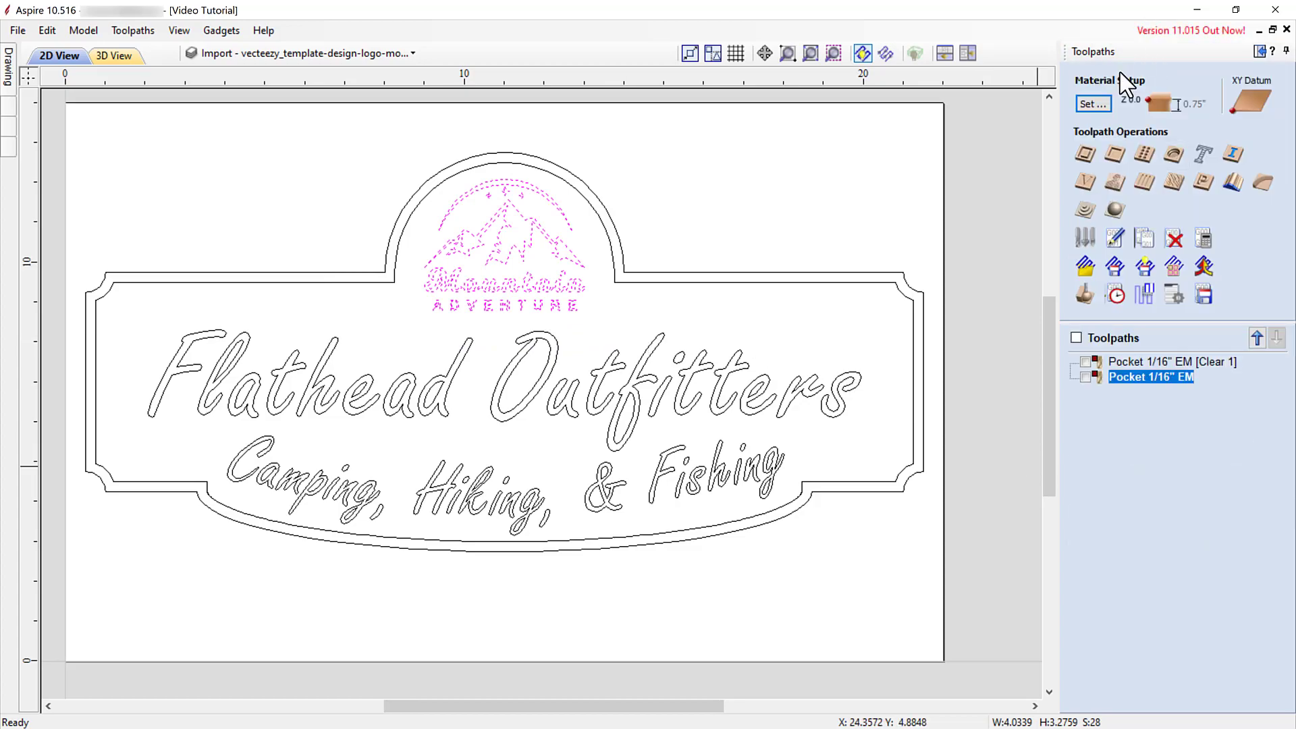
pyautogui.click(1086, 182)
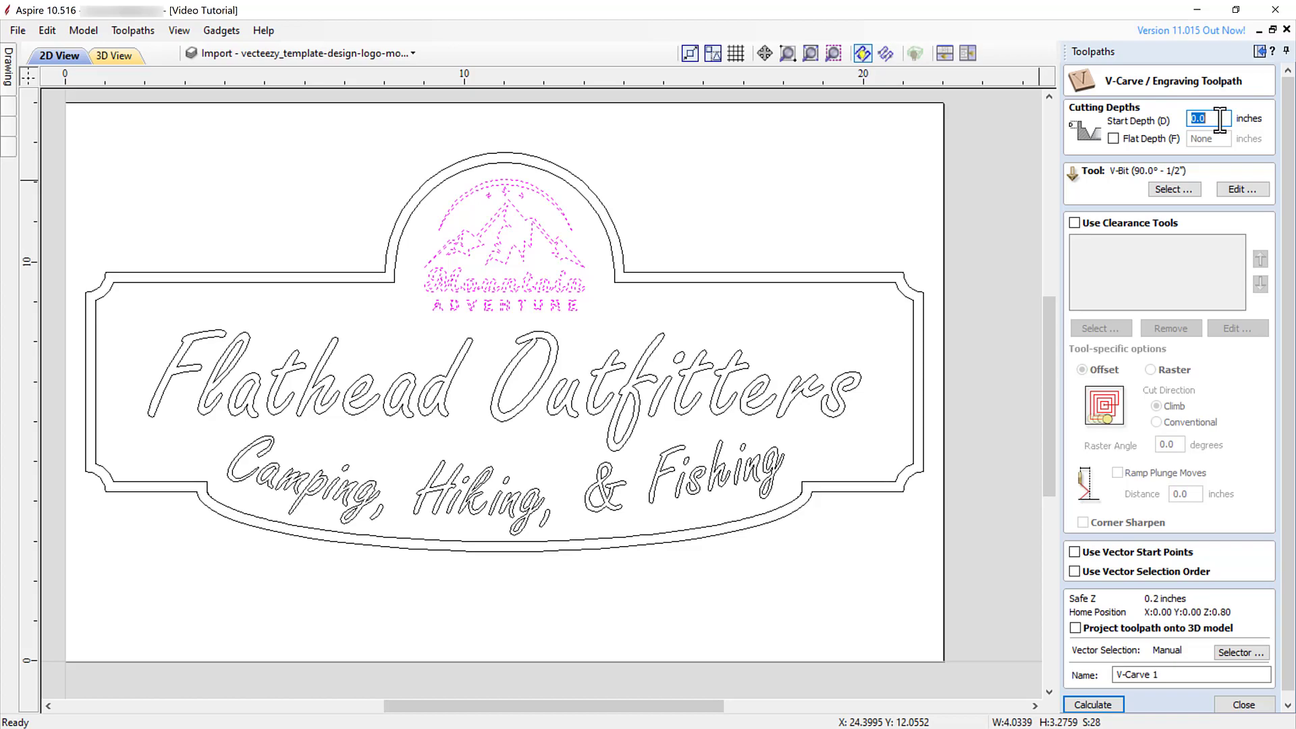
pyautogui.write('0.25')
# Set the 90° 1/2" V-bit's spindle speed to 18000 r.p.m. and its tool number to 3 in the tool database
pyautogui.click(1166, 191)
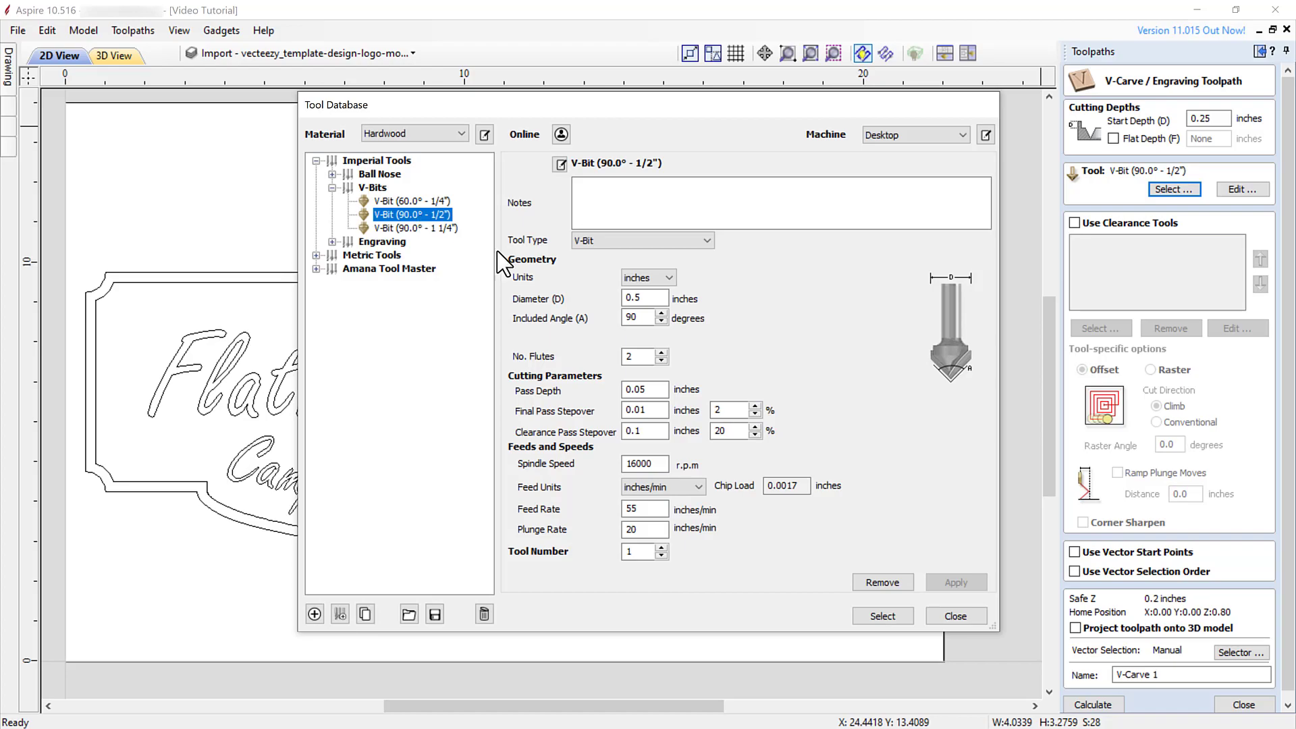
pyautogui.moveTo(658, 464); pyautogui.dragTo(611, 463)
pyautogui.write('18000')
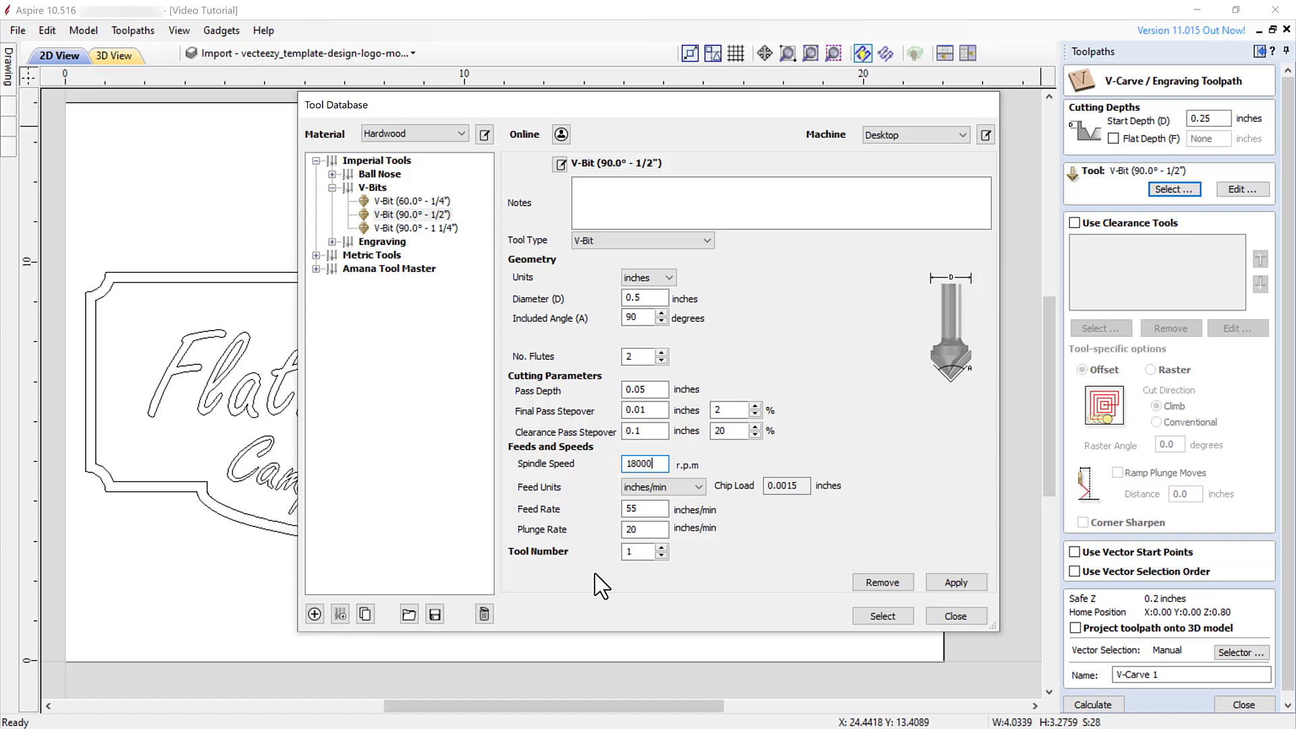
pyautogui.click(662, 548)
pyautogui.click(944, 581)
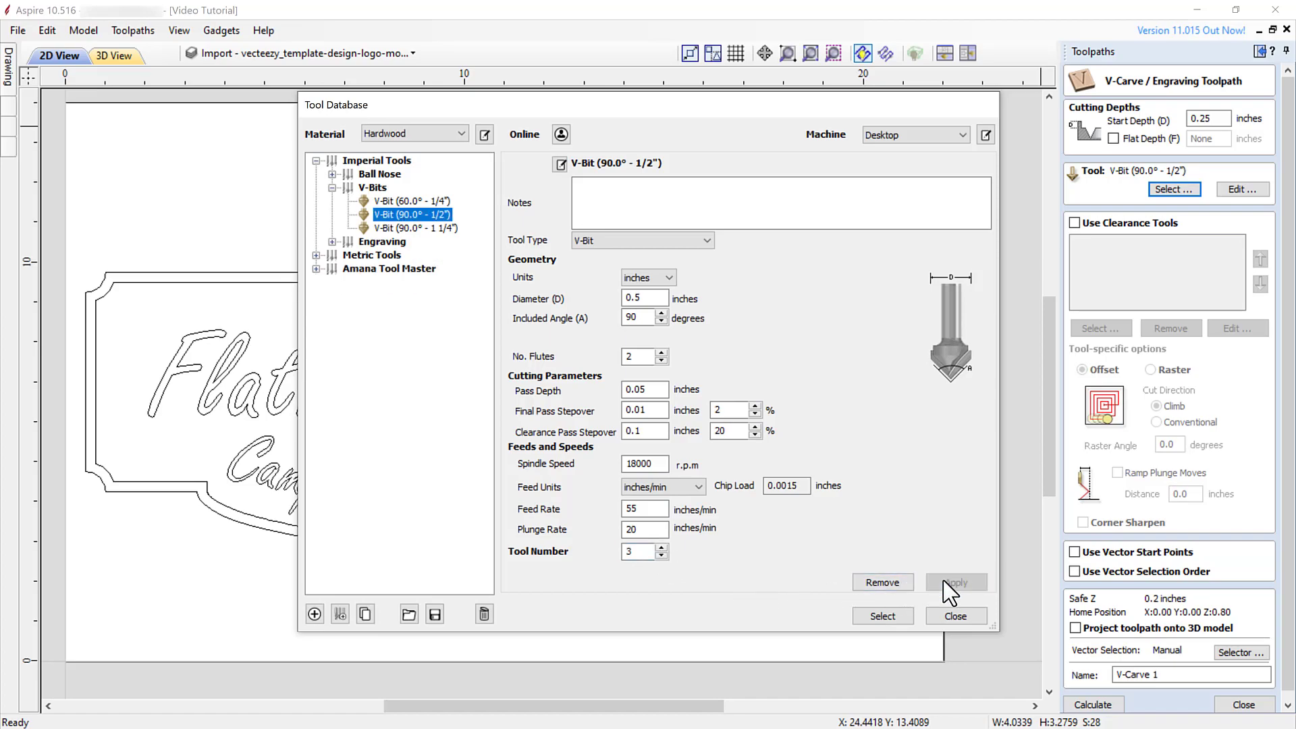
pyautogui.click(955, 616)
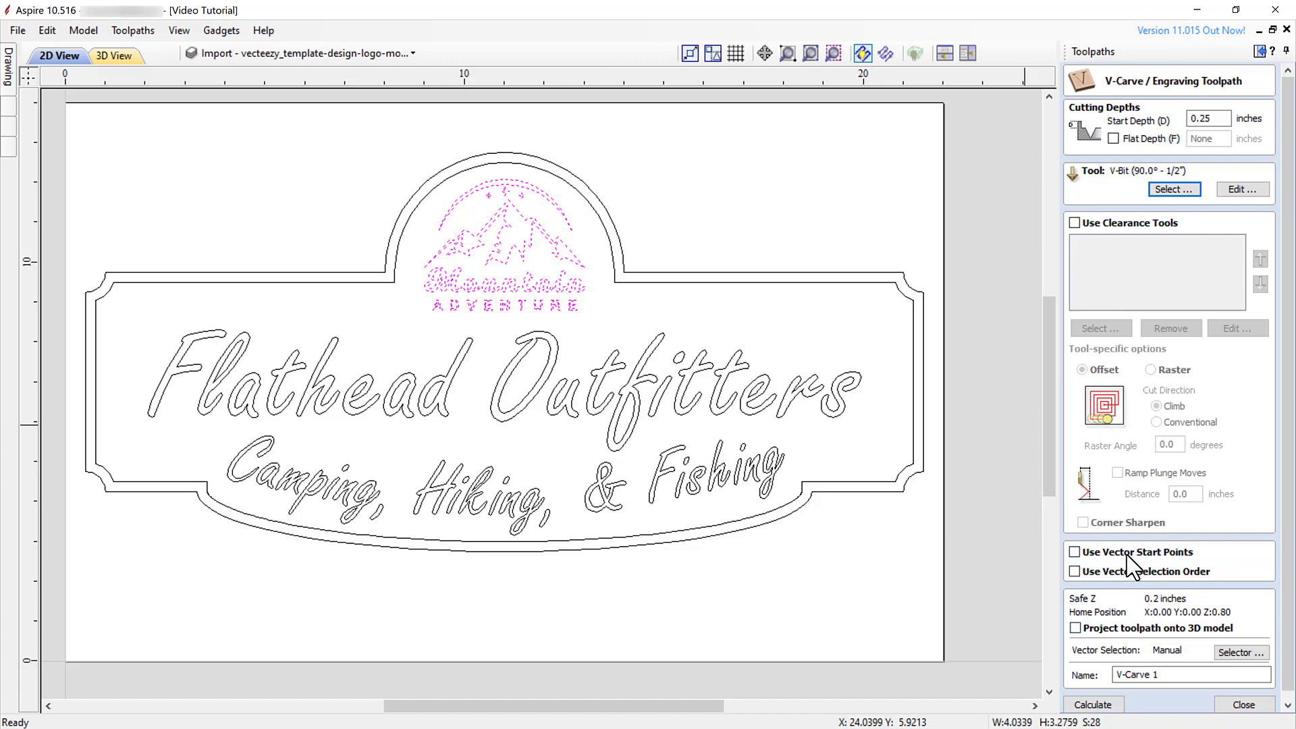
# Name the logo toolpath V-Carve 90 and calculate it
pyautogui.click(1171, 674)
pyautogui.press('BackSpace')
pyautogui.write('90')
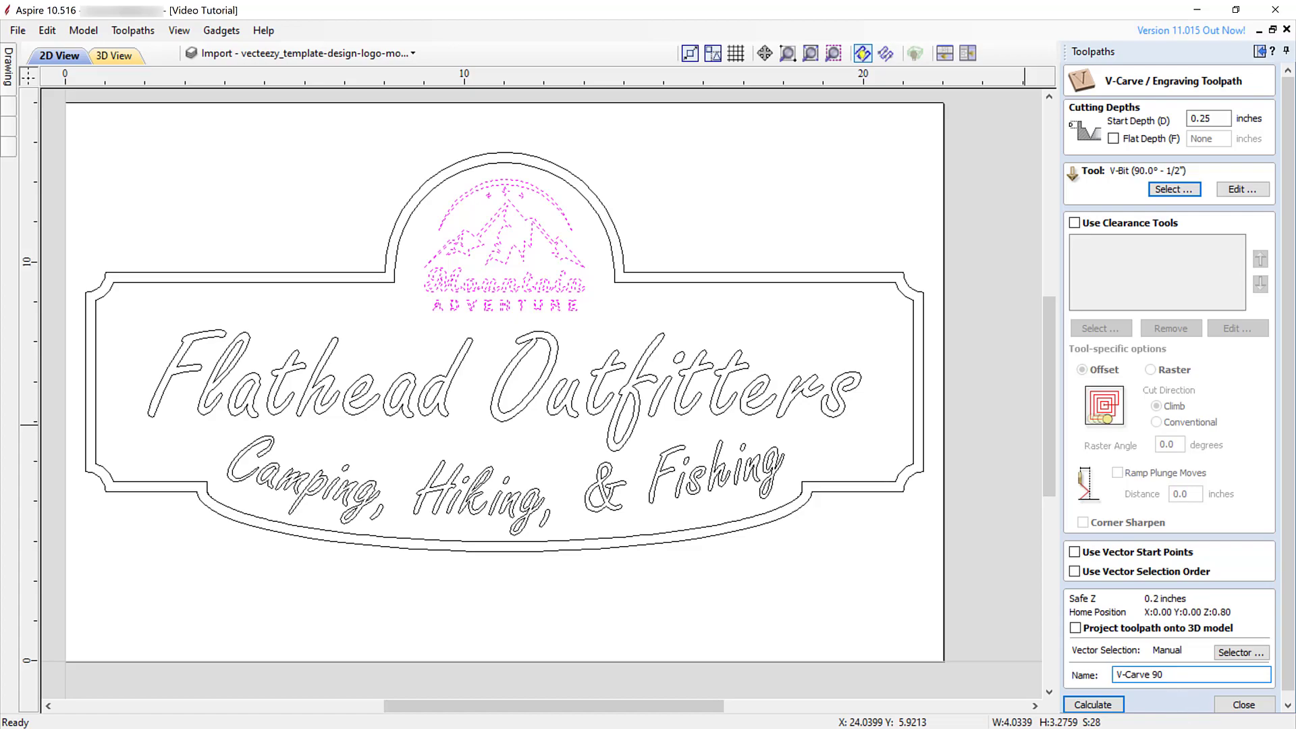
pyautogui.click(1106, 706)
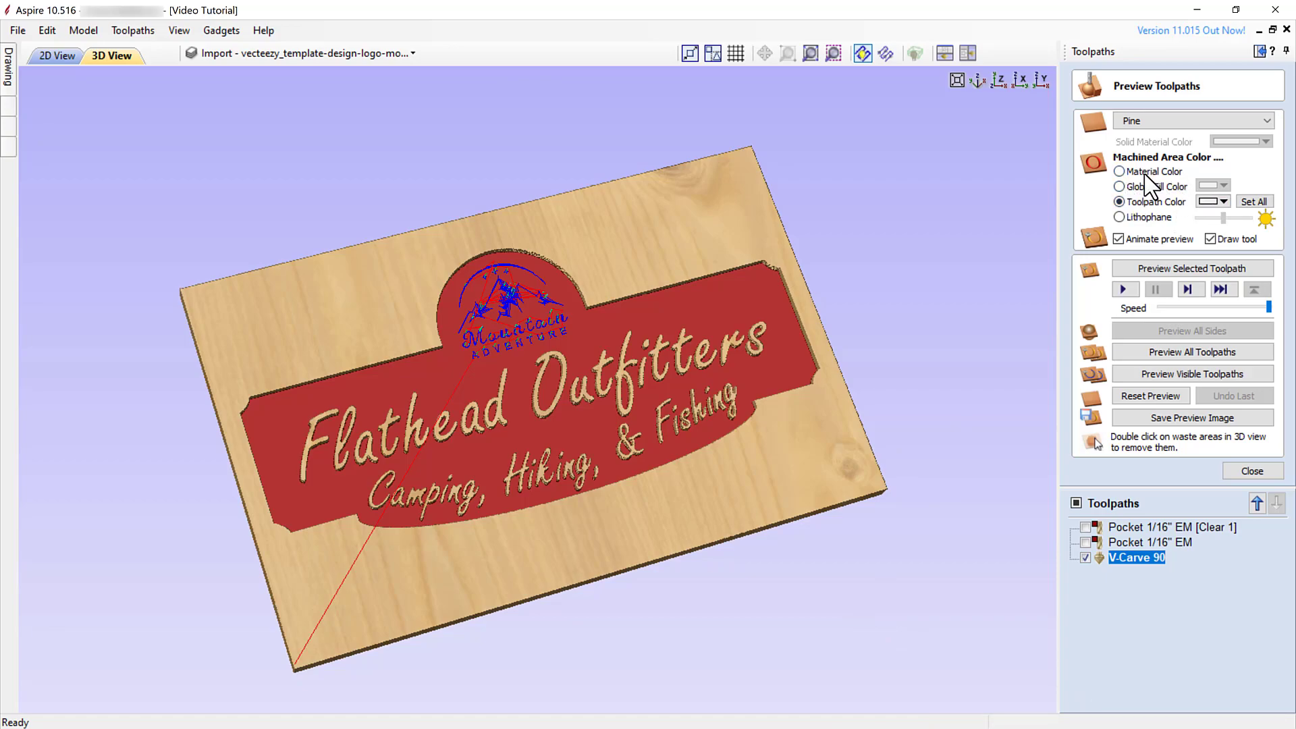
# Color the V-Carve 90 toolpath green, preview it, and examine the carved logo up close
pyautogui.click(1222, 201)
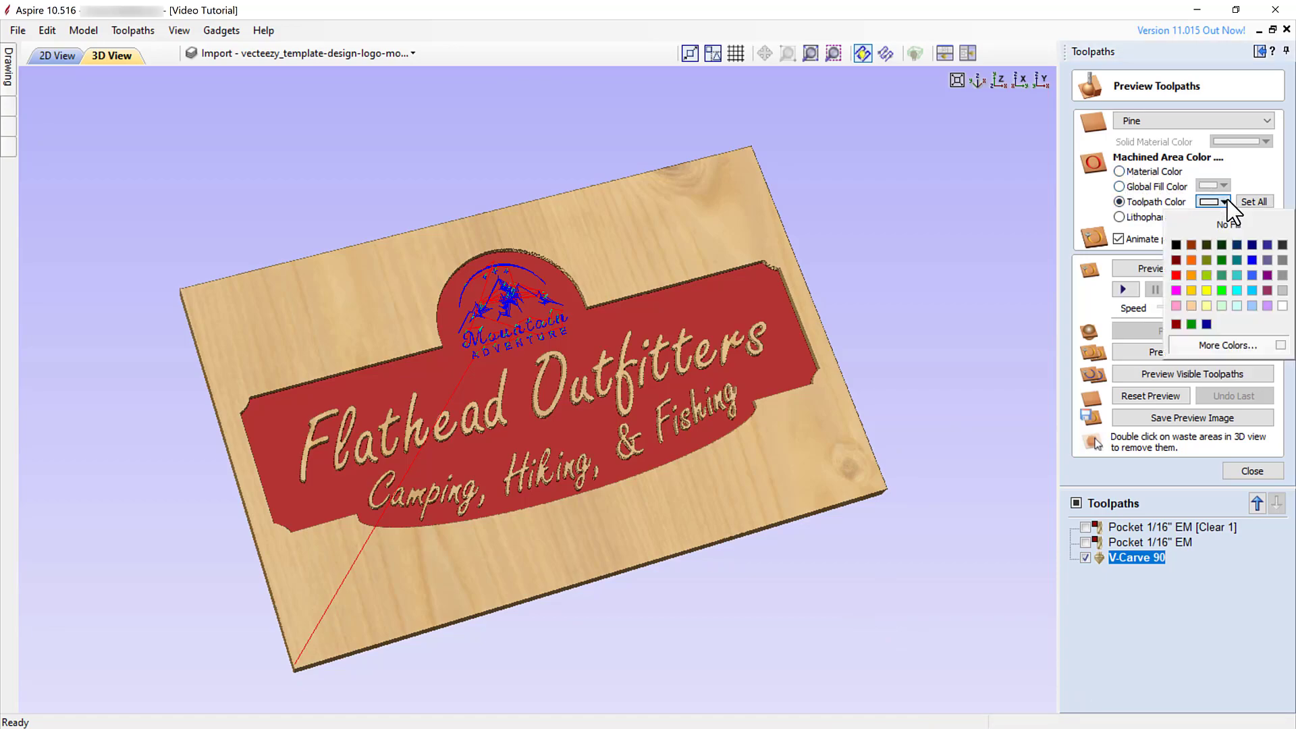
pyautogui.click(1193, 324)
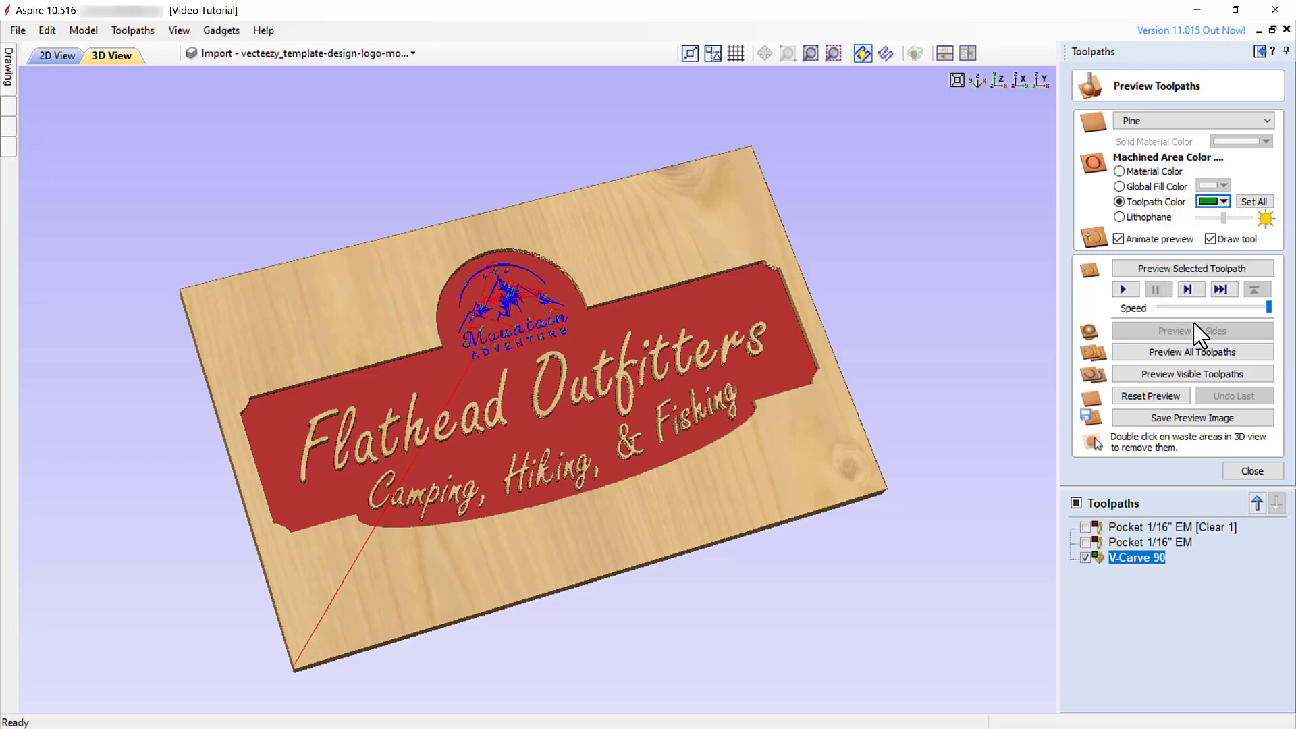
pyautogui.click(1171, 354)
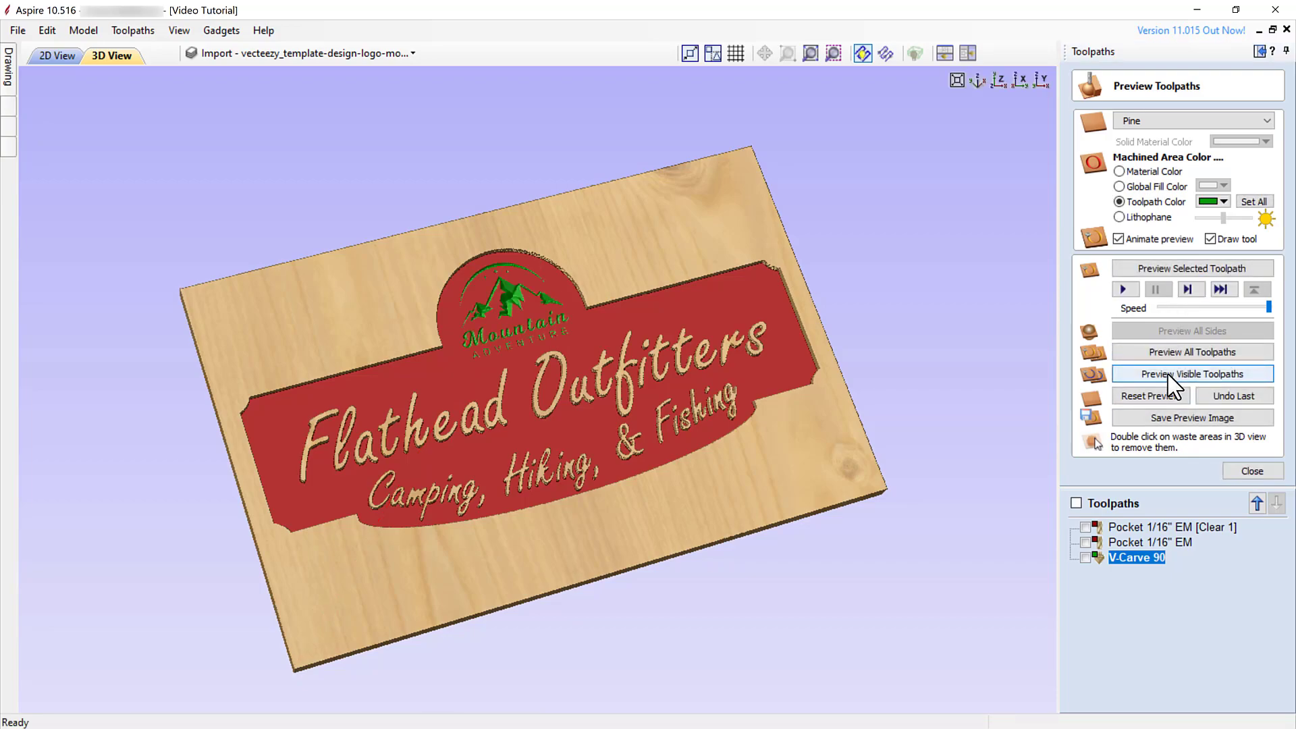
pyautogui.click(1252, 471)
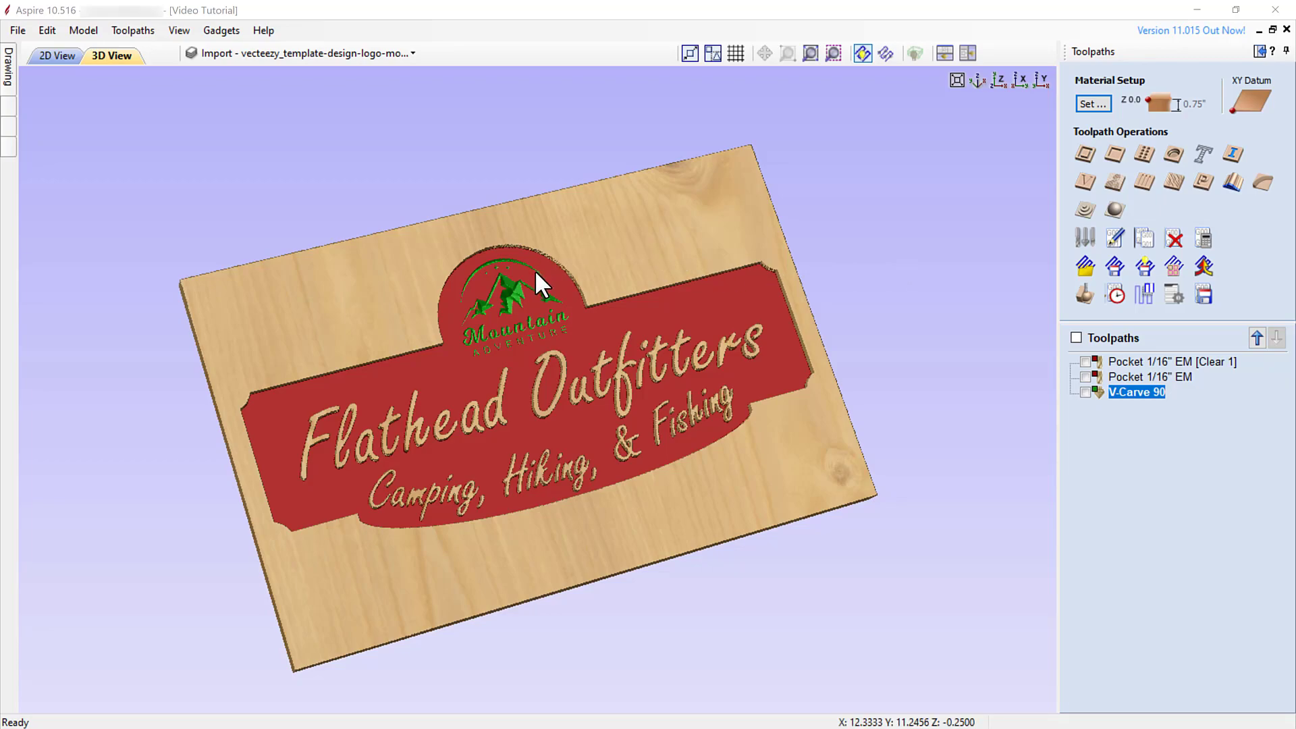
pyautogui.scroll(5, 501, 301)
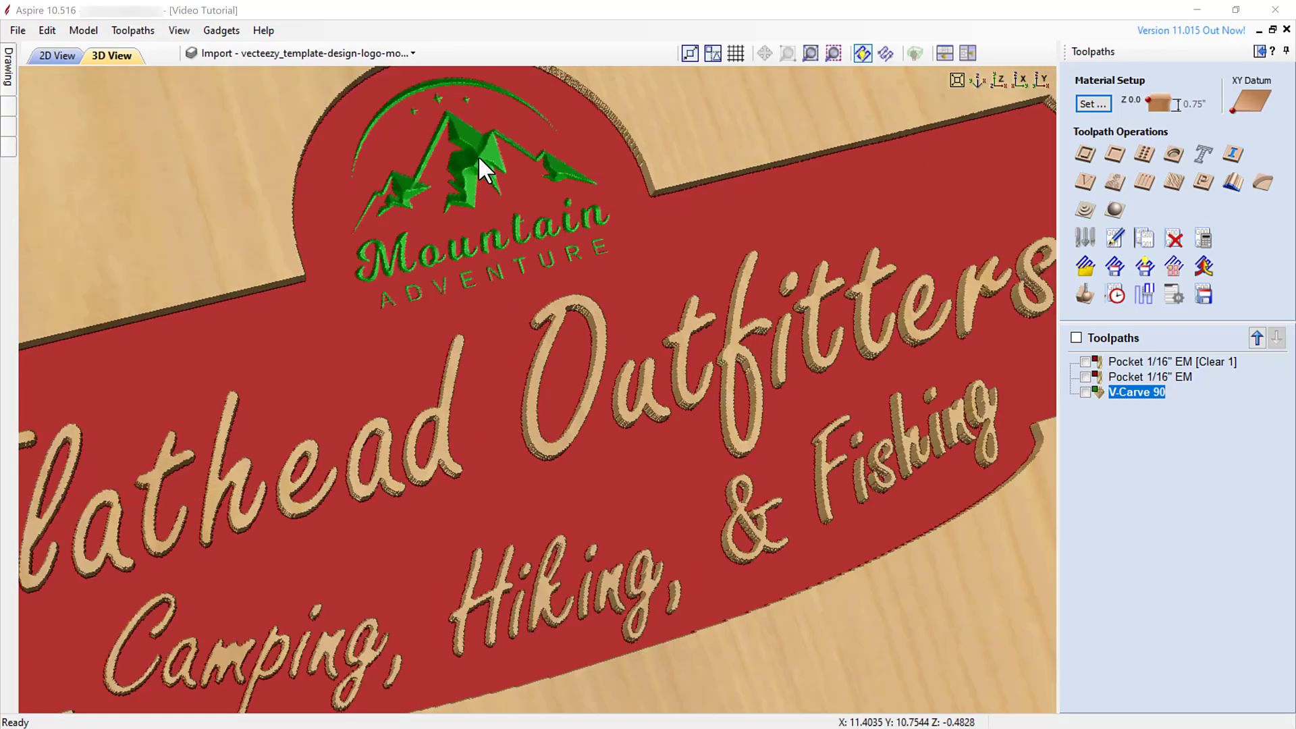
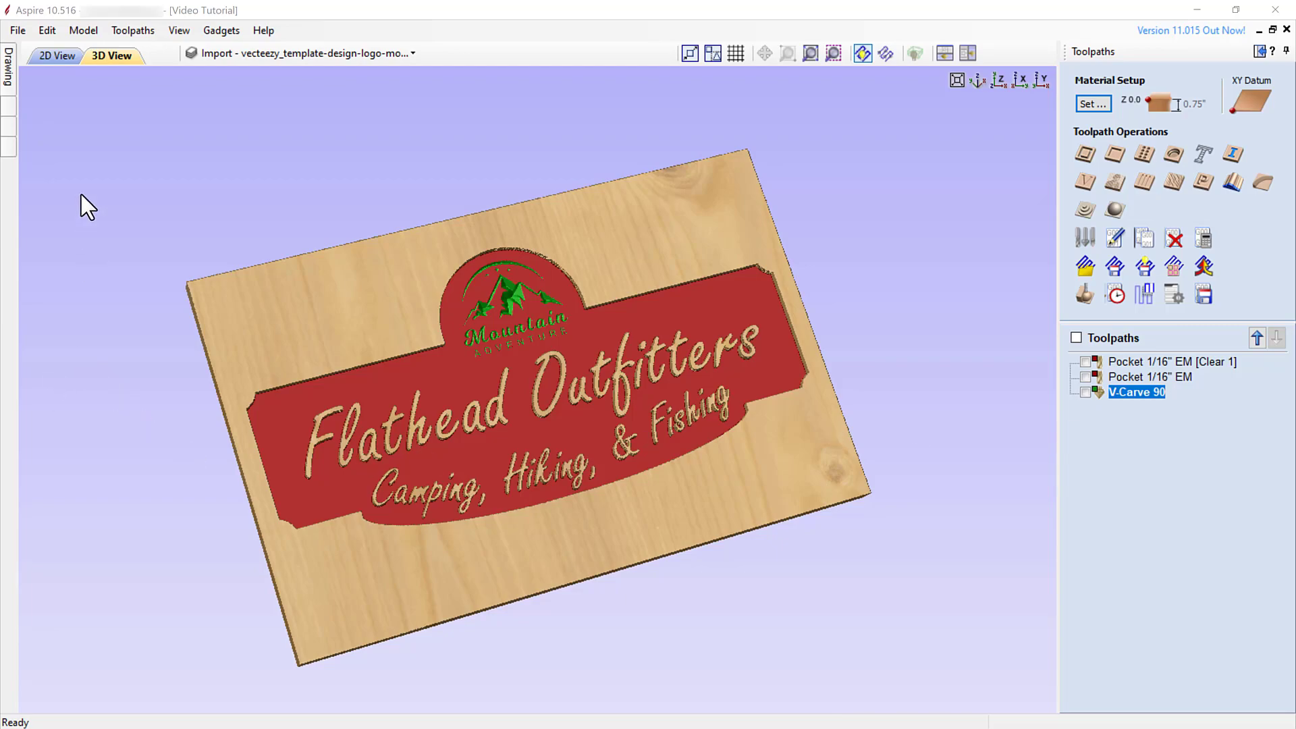
# Select only the sign's outermost border vector in the 2D view and start a 2D Profile toolpath for it
pyautogui.click(56, 57)
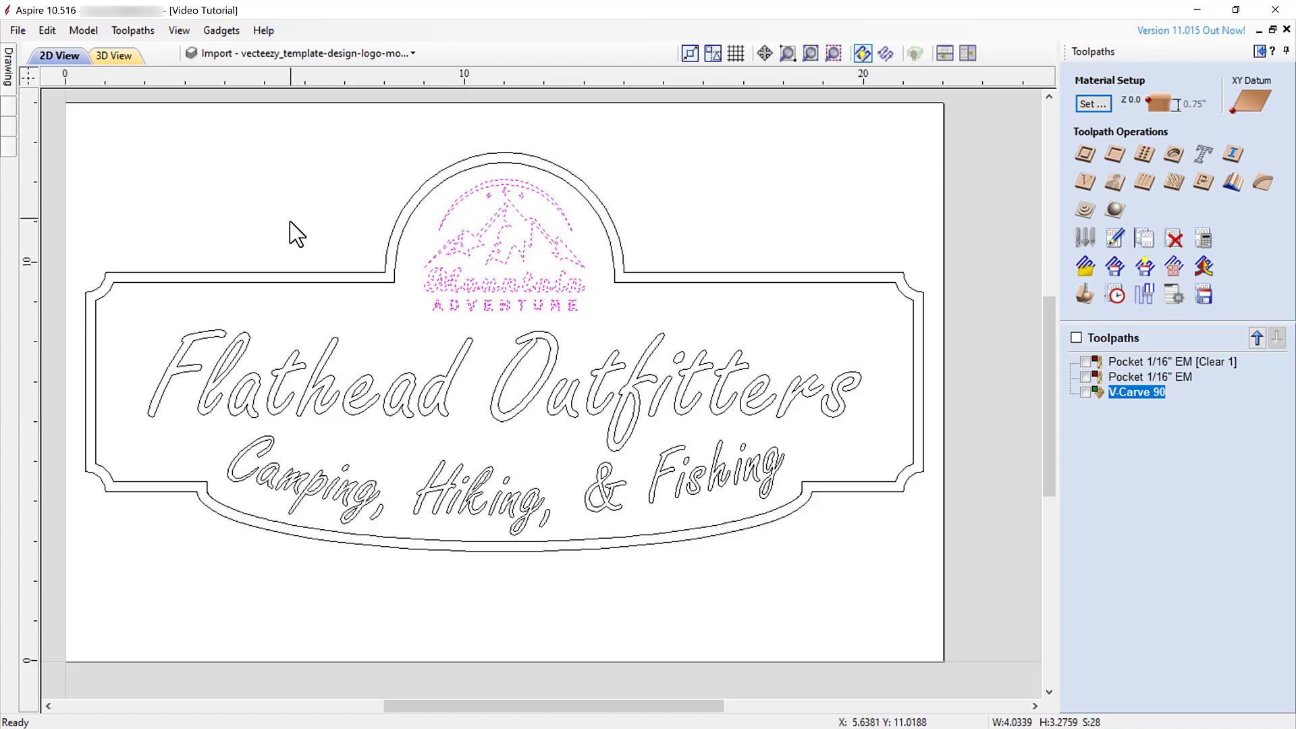
pyautogui.click(393, 237)
pyautogui.click(390, 230)
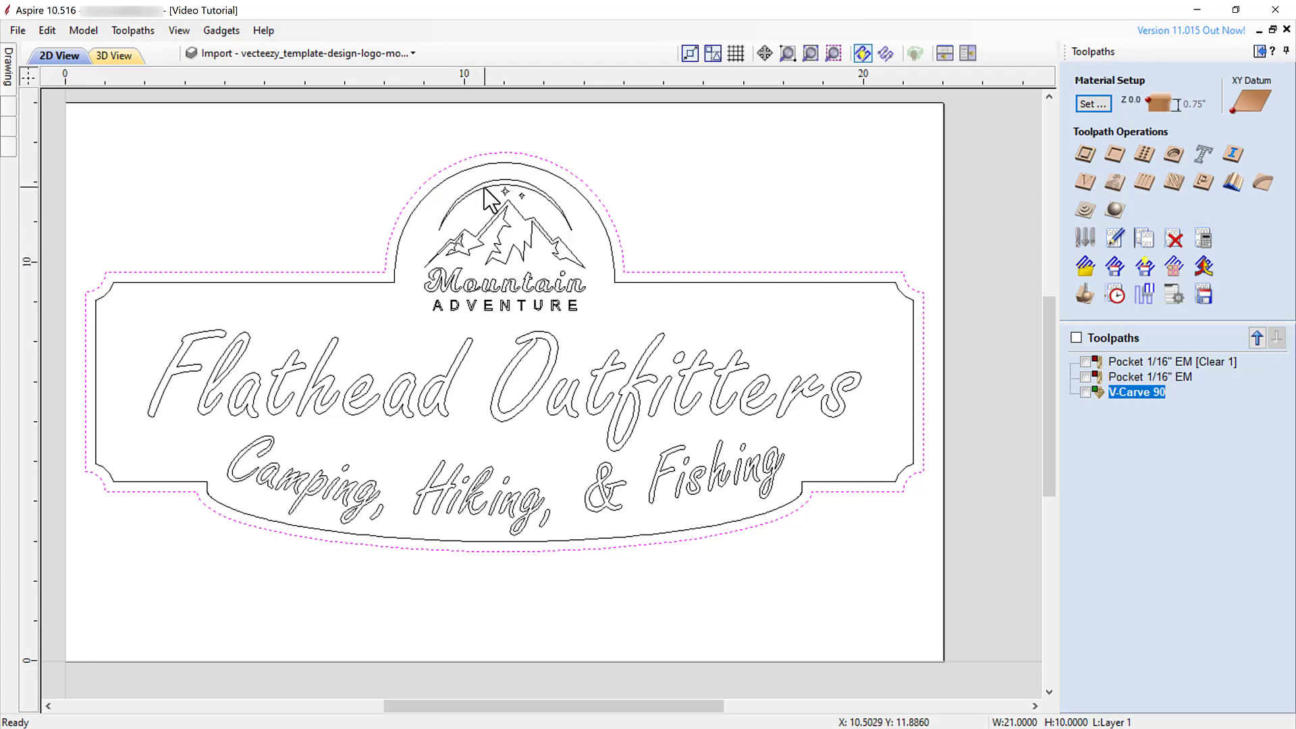
pyautogui.click(1086, 154)
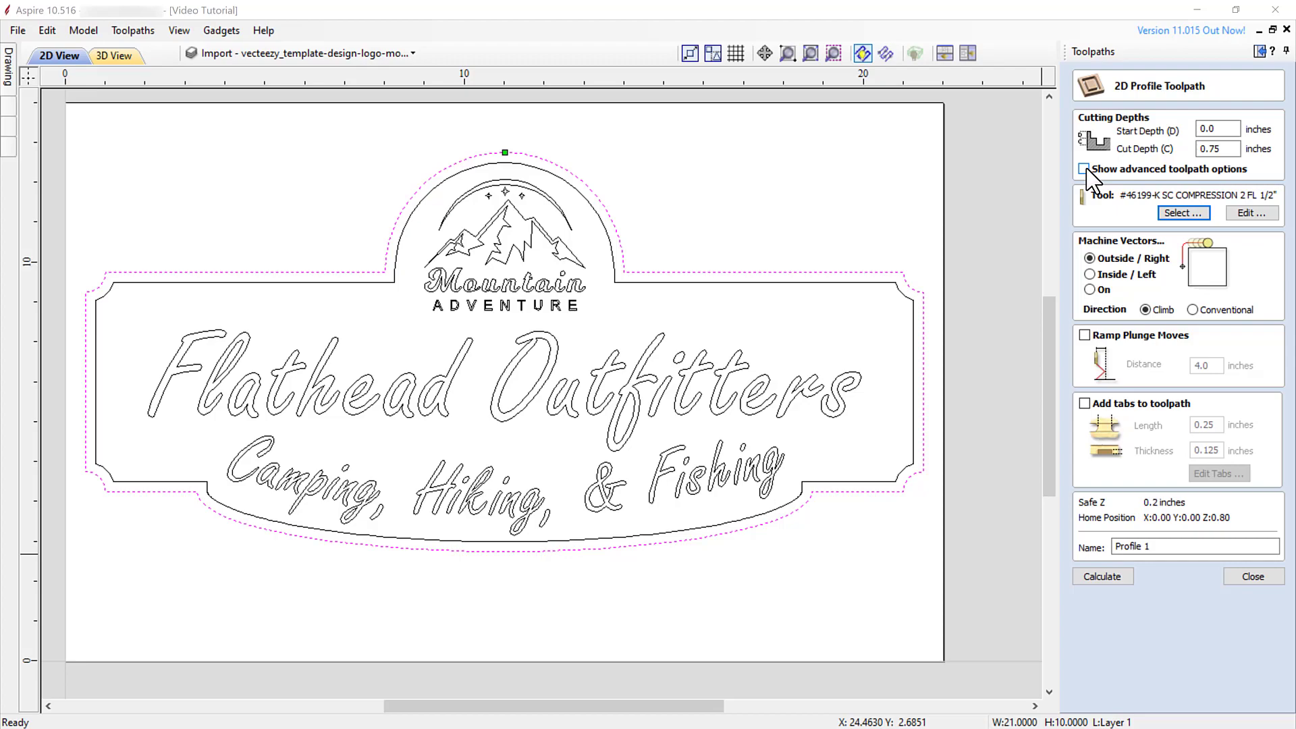
# Choose the 1/4" end mill for the profile cut, with spindle speed 18000 r.p.m. and tool number 4
pyautogui.click(1194, 208)
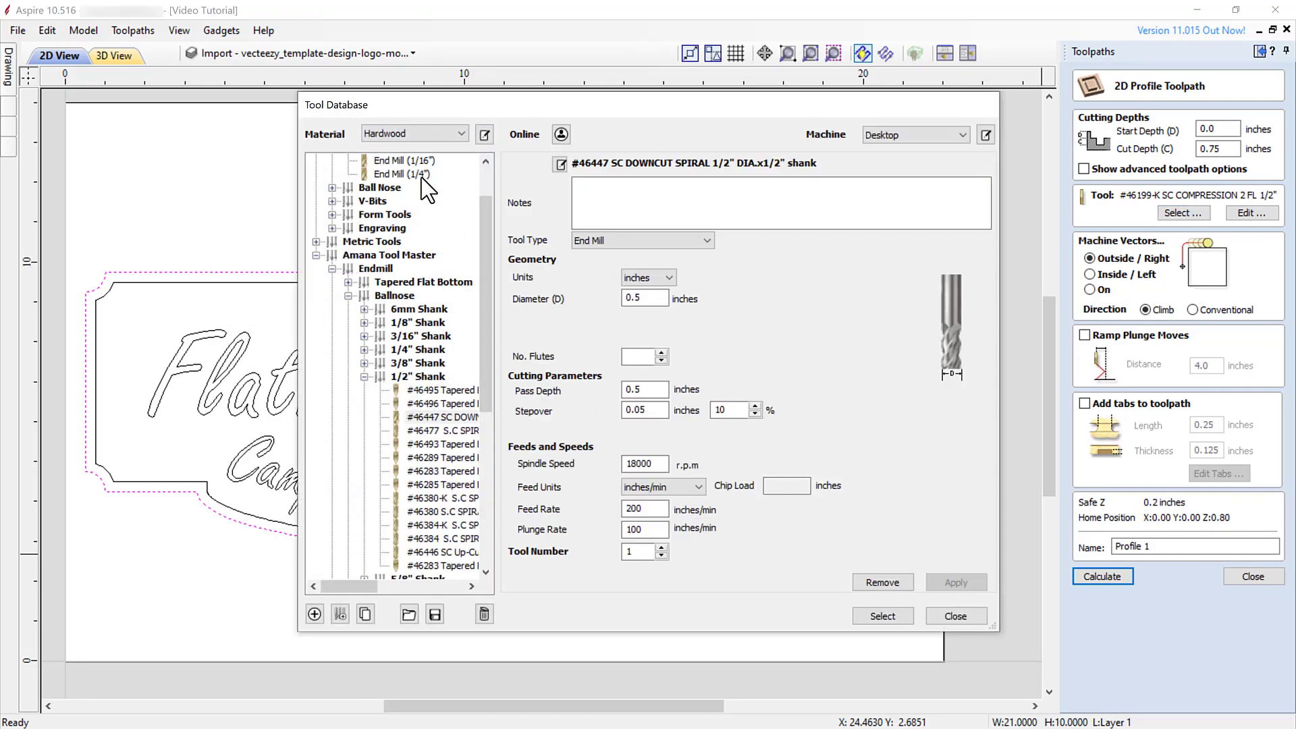
pyautogui.click(420, 176)
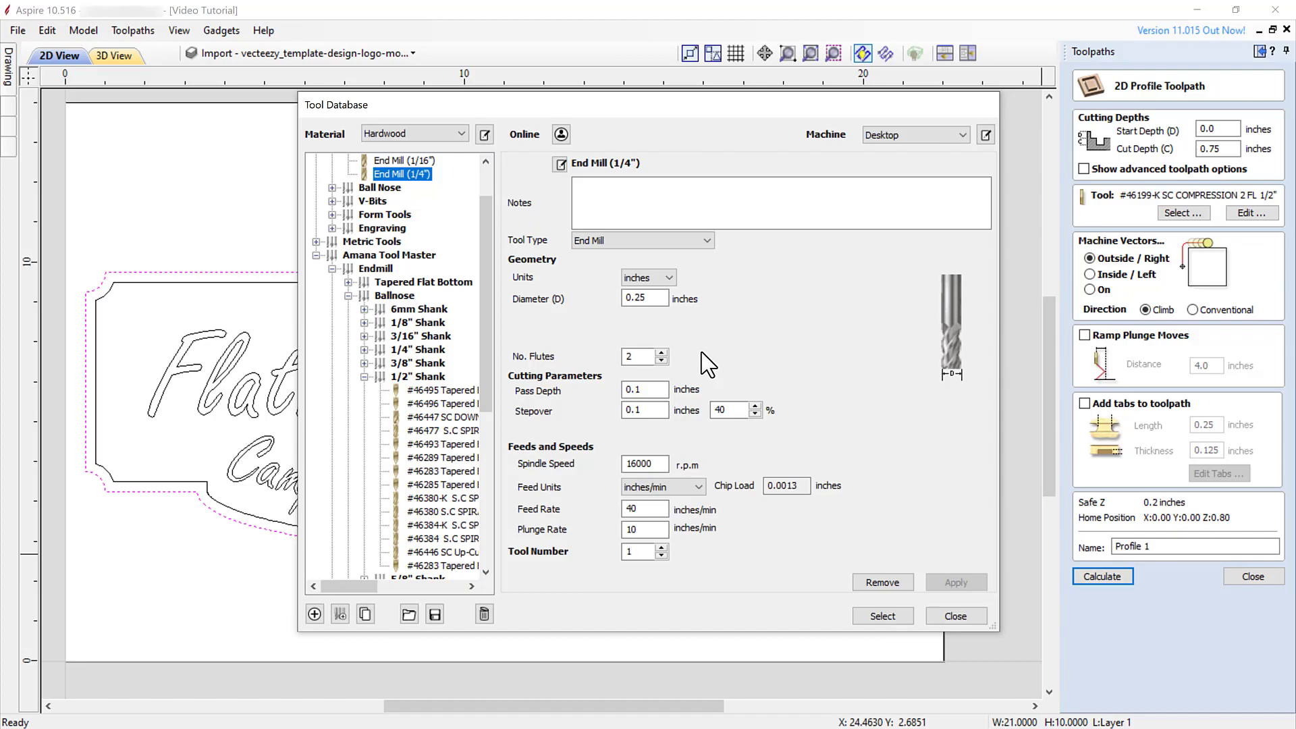
pyautogui.doubleClick(657, 465)
pyautogui.write('18000')
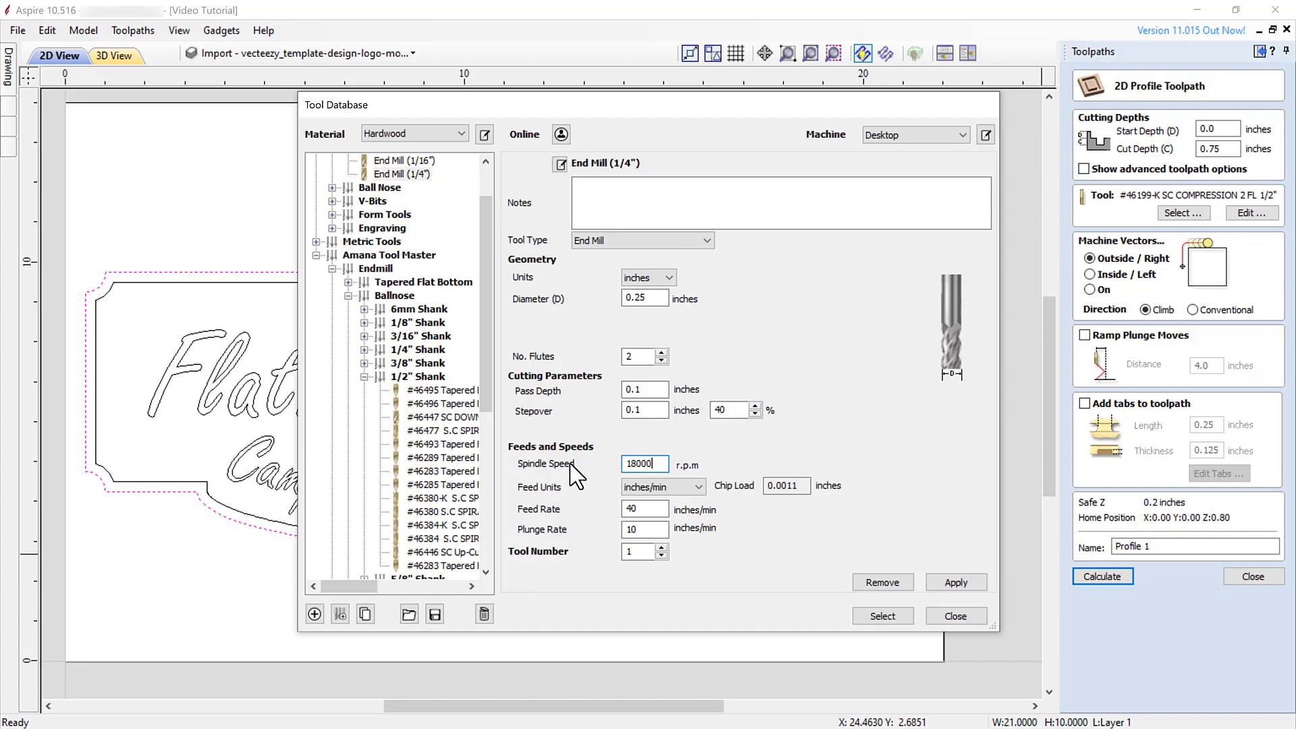
pyautogui.click(661, 548)
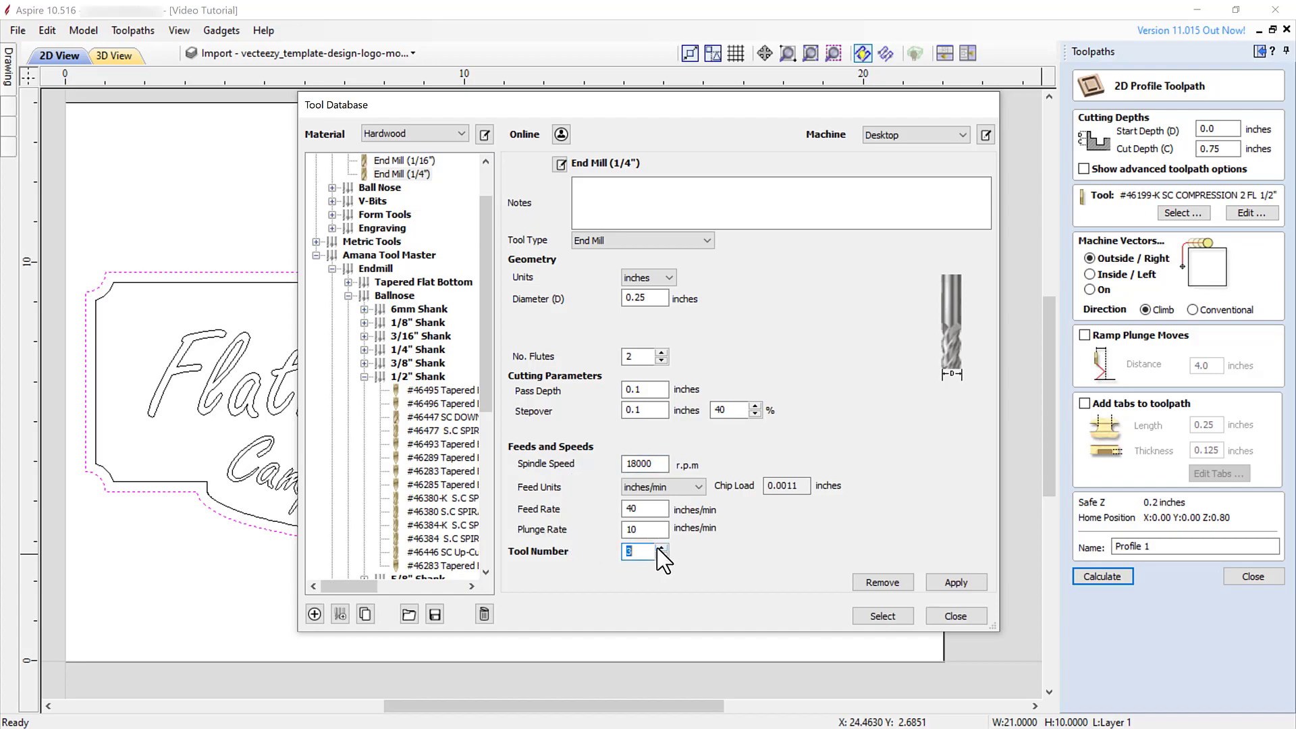
pyautogui.click(661, 548)
pyautogui.click(964, 583)
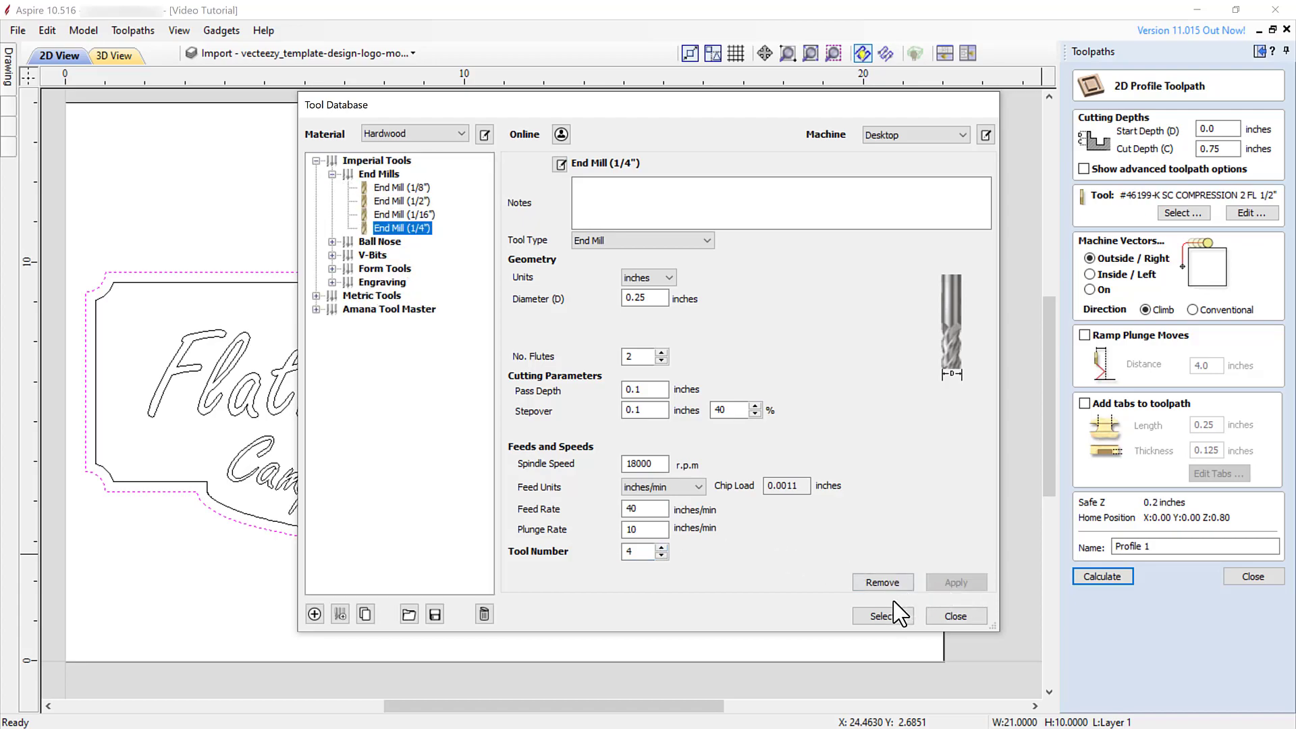
pyautogui.click(882, 616)
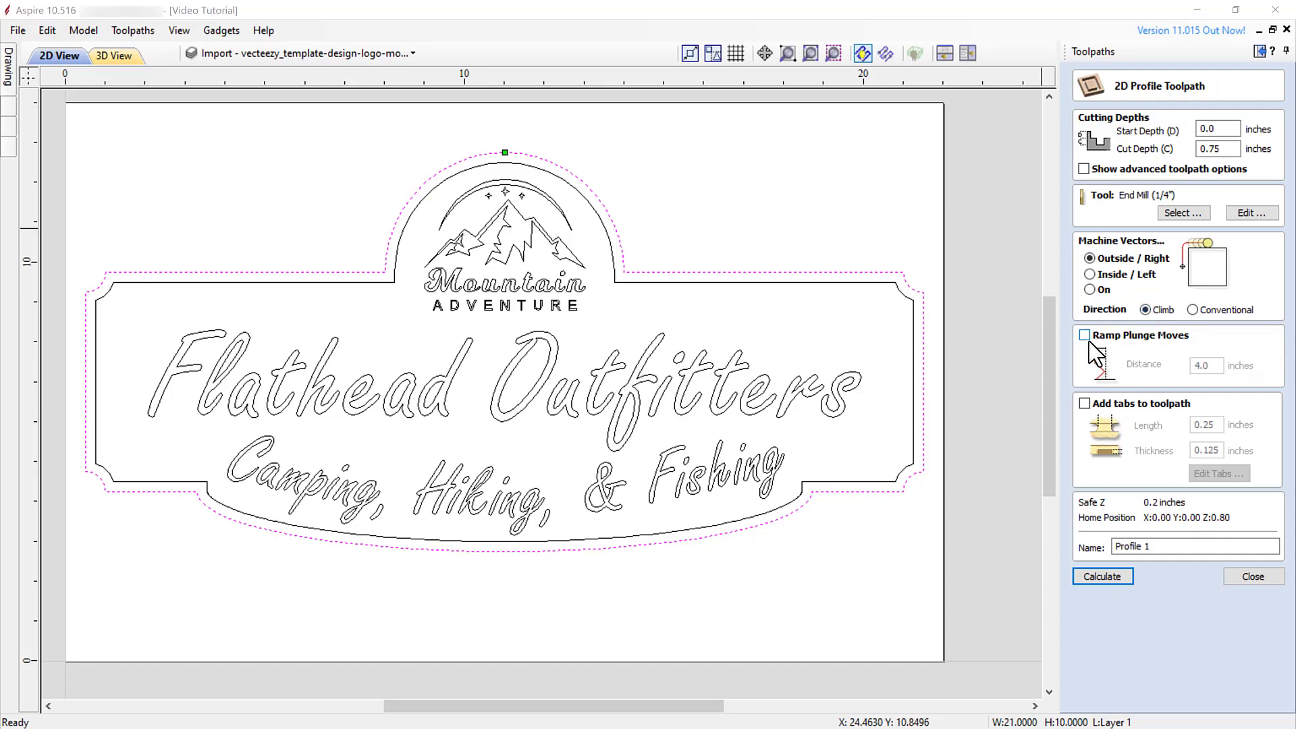
# Enable tabs on the profile toolpath and automatically add a constant number of 4 tabs around the outer border
pyautogui.click(1084, 403)
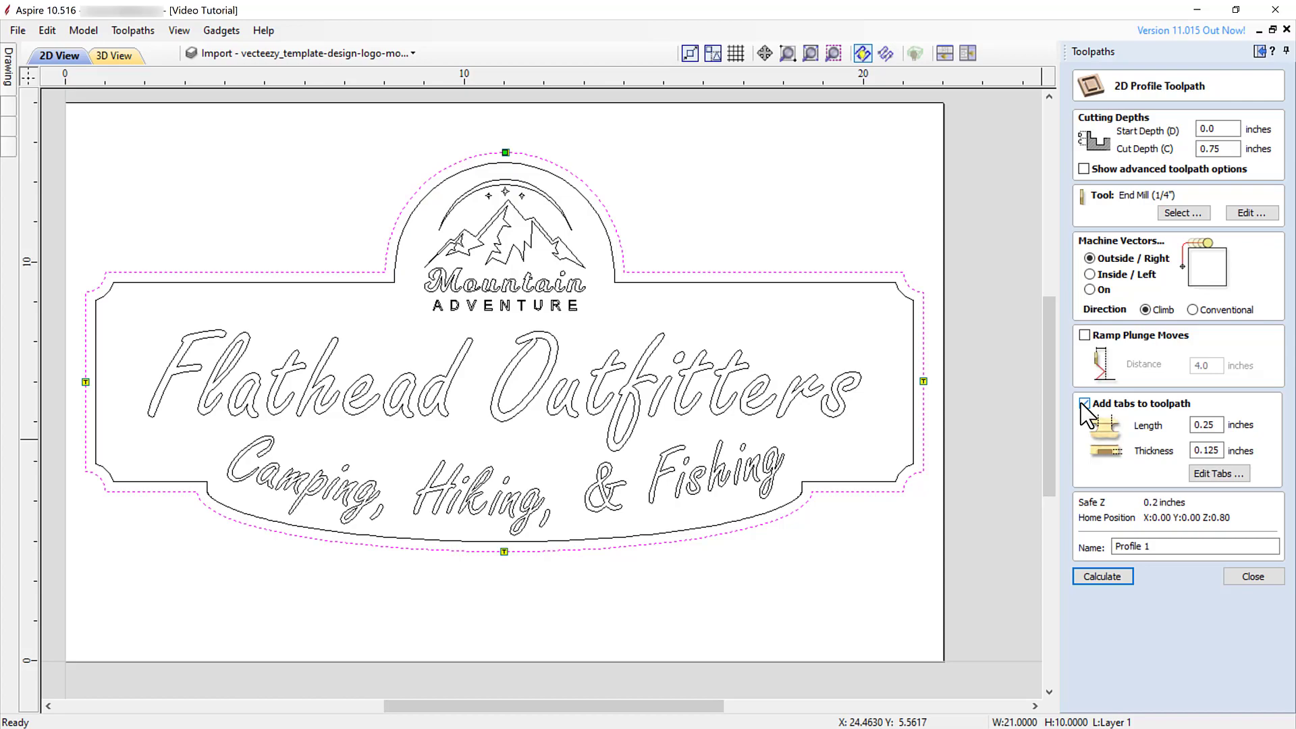
pyautogui.click(1233, 481)
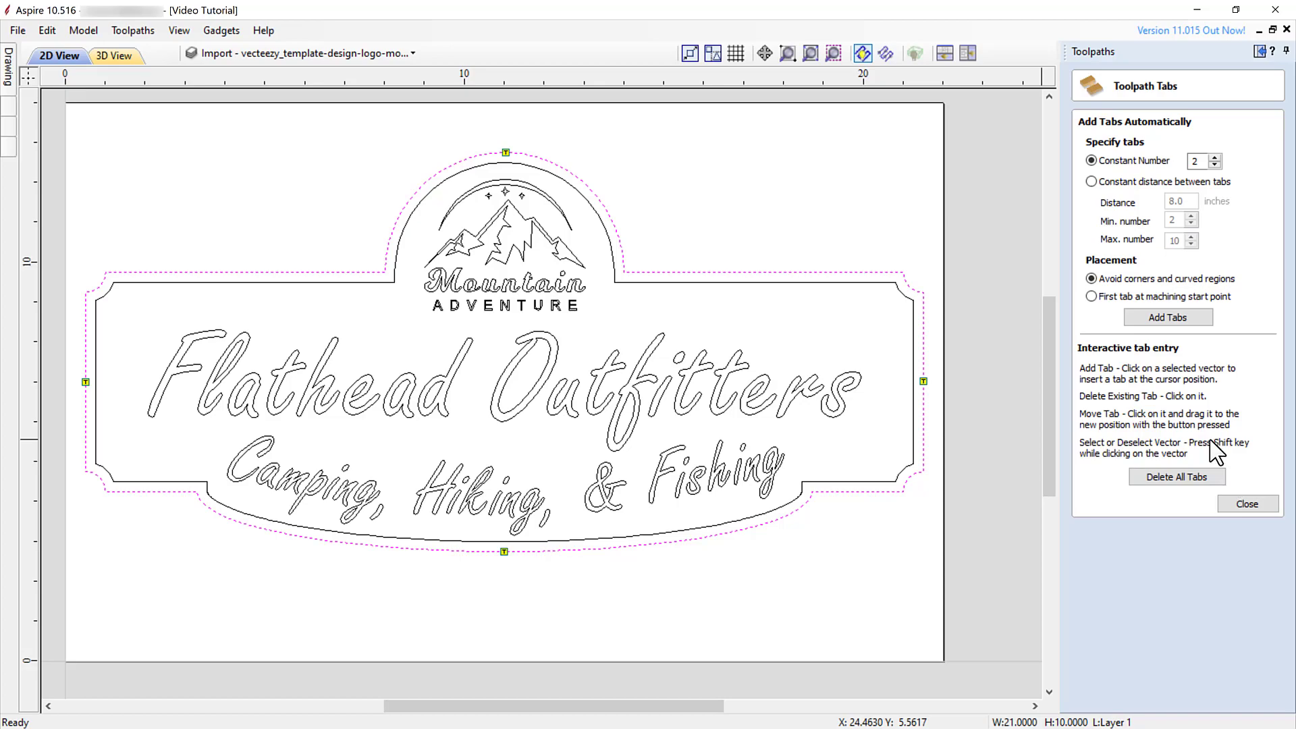
pyautogui.click(1215, 158)
pyautogui.click(1214, 158)
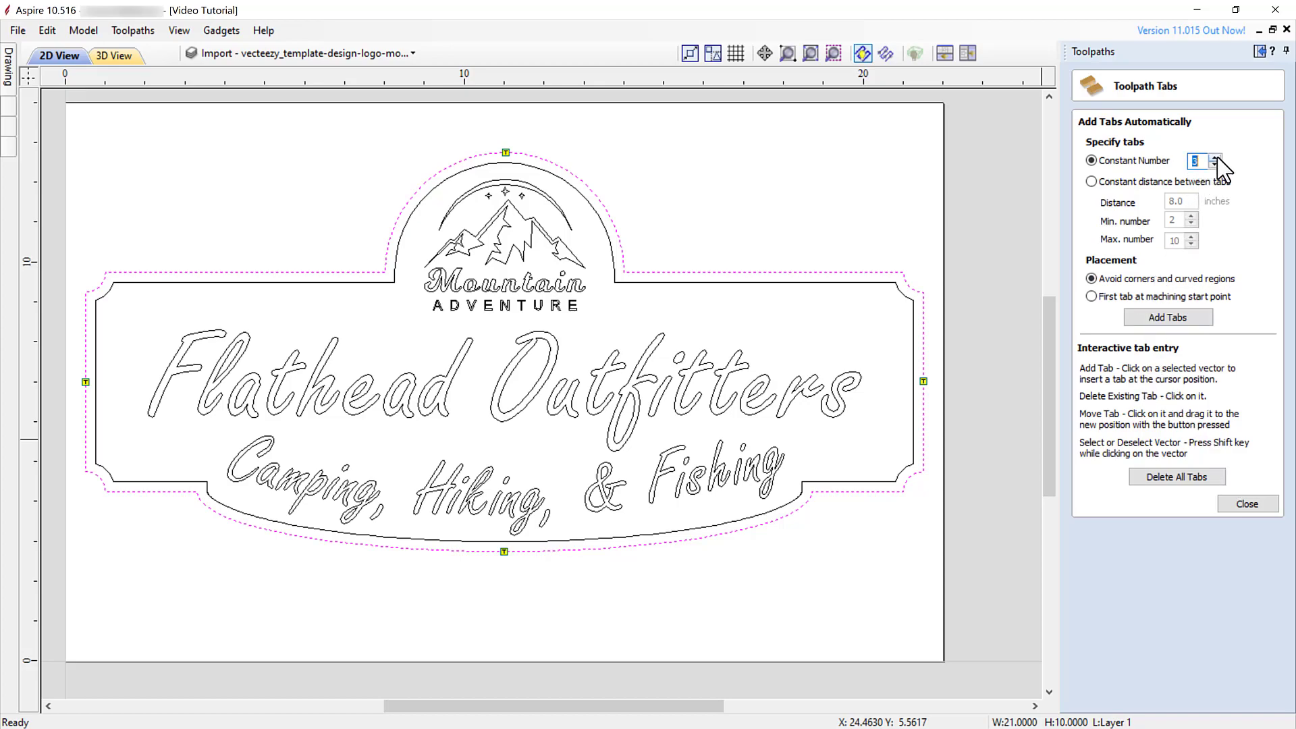
pyautogui.click(1166, 320)
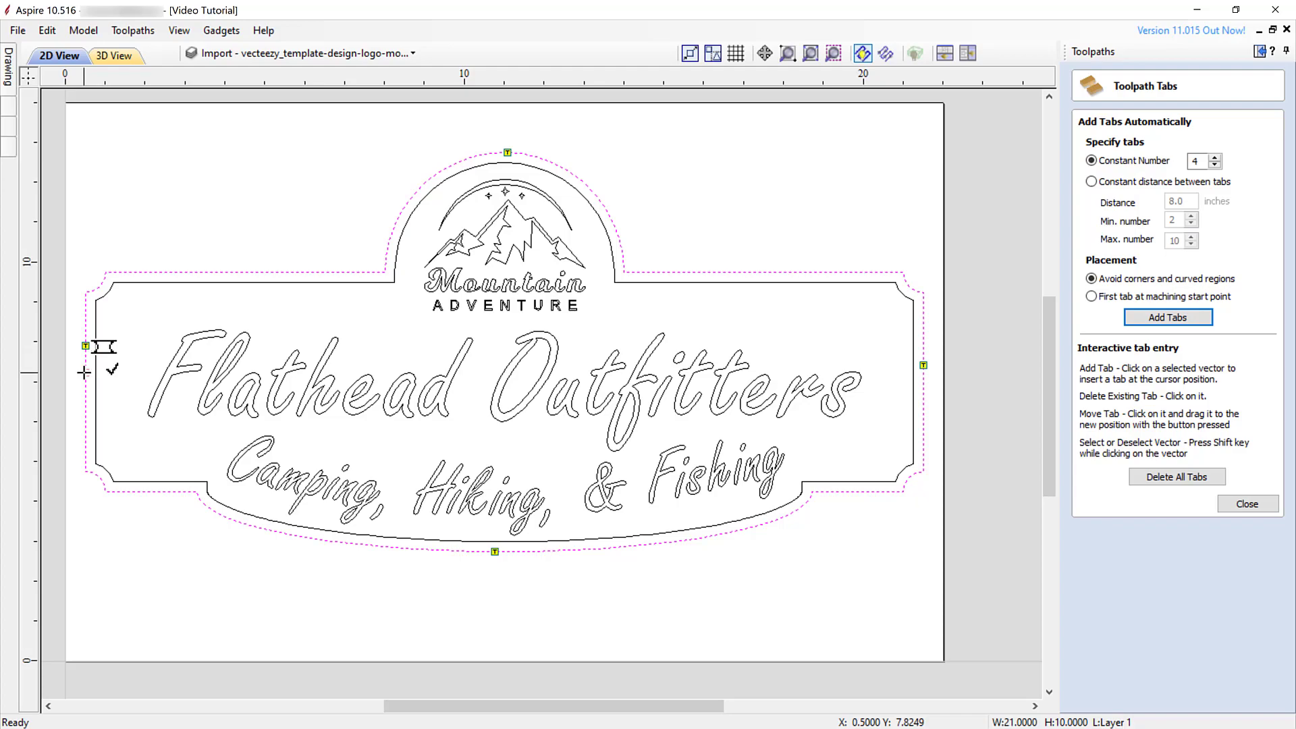
# Move the two side tabs to mid-height of the sign's sides and centre the lower tab on the bottom curve
pyautogui.moveTo(79, 369); pyautogui.dragTo(249, 403)
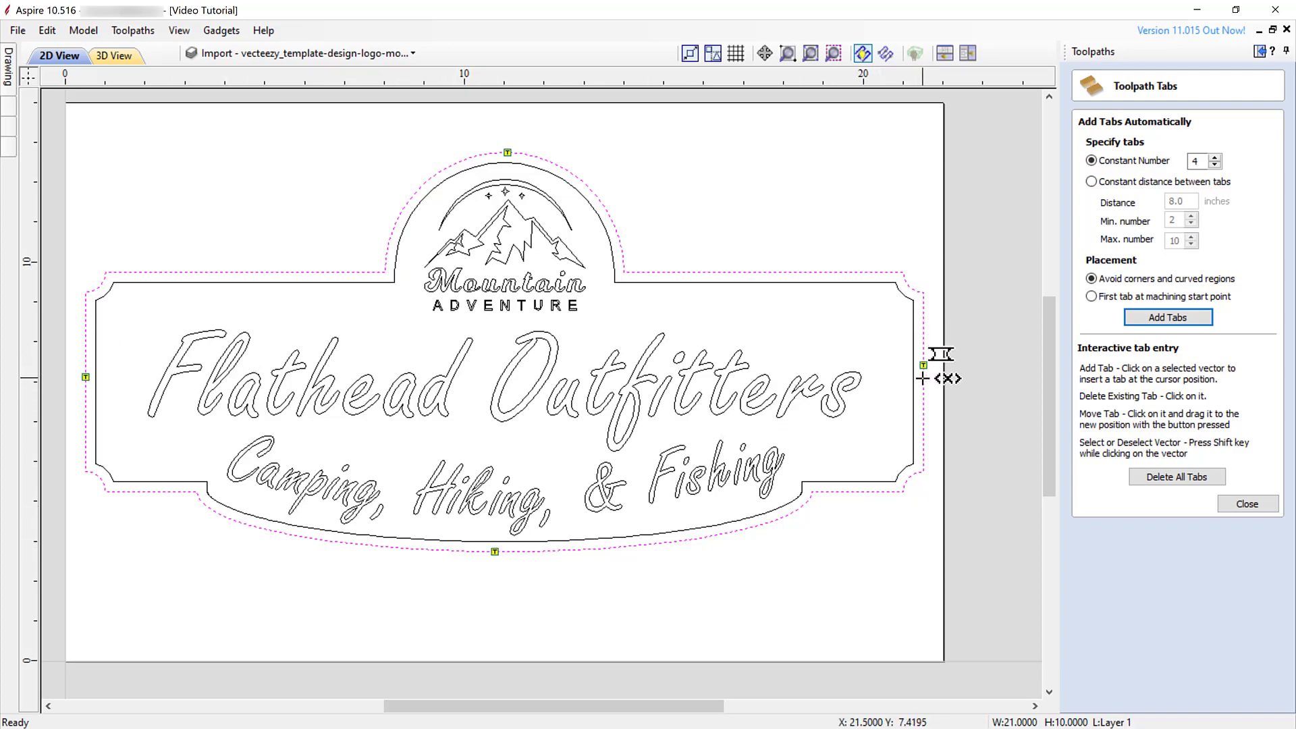
pyautogui.moveTo(923, 365); pyautogui.dragTo(920, 380)
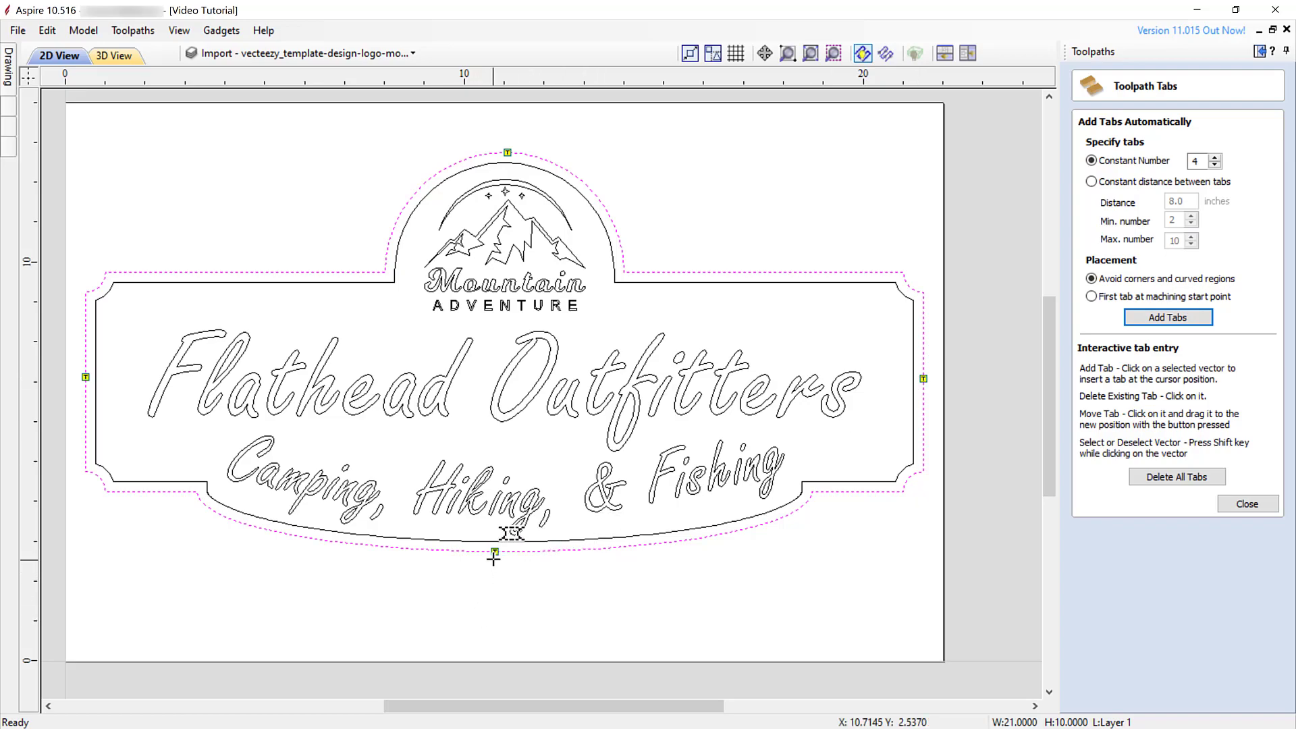
pyautogui.moveTo(506, 555); pyautogui.dragTo(507, 553)
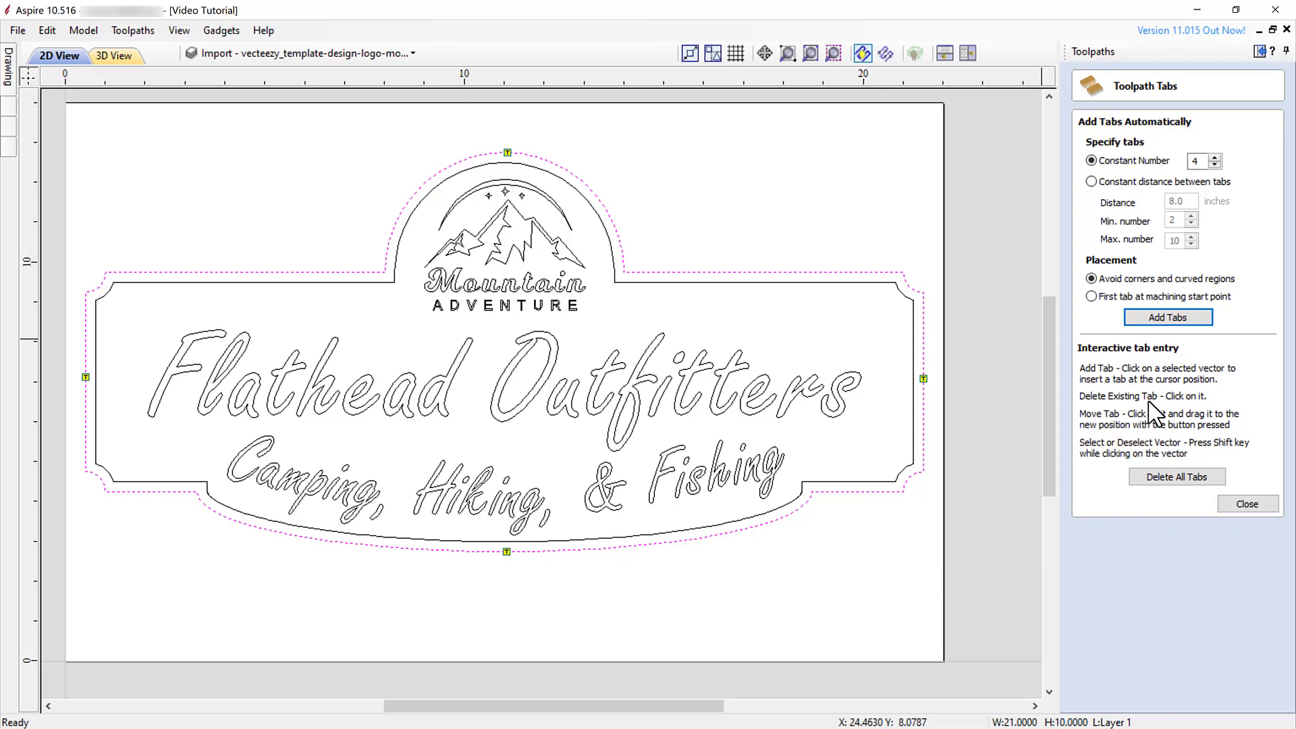
pyautogui.click(1250, 505)
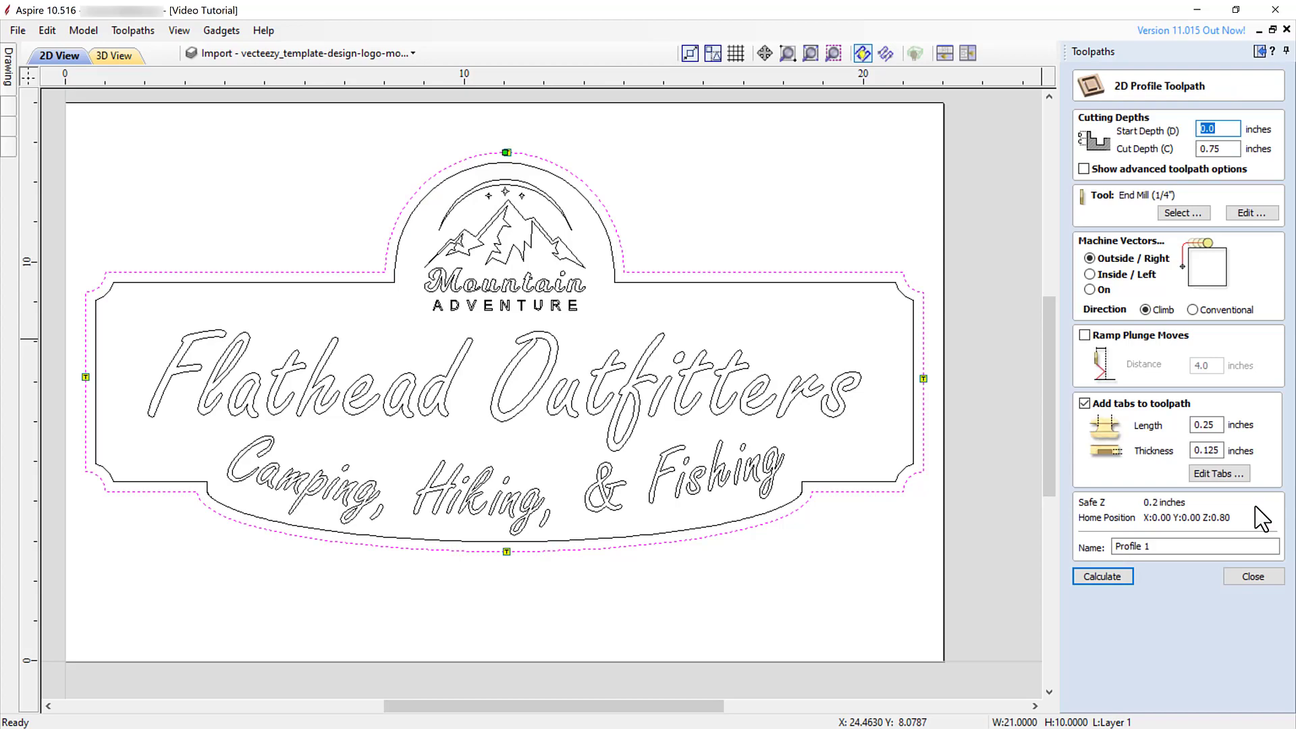
# Calculate the border toolpath under the name Profile 0.25"EM and preview its cut in the 3D view
pyautogui.click(1161, 548)
pyautogui.press('BackSpace')
pyautogui.write('0.25" EM')
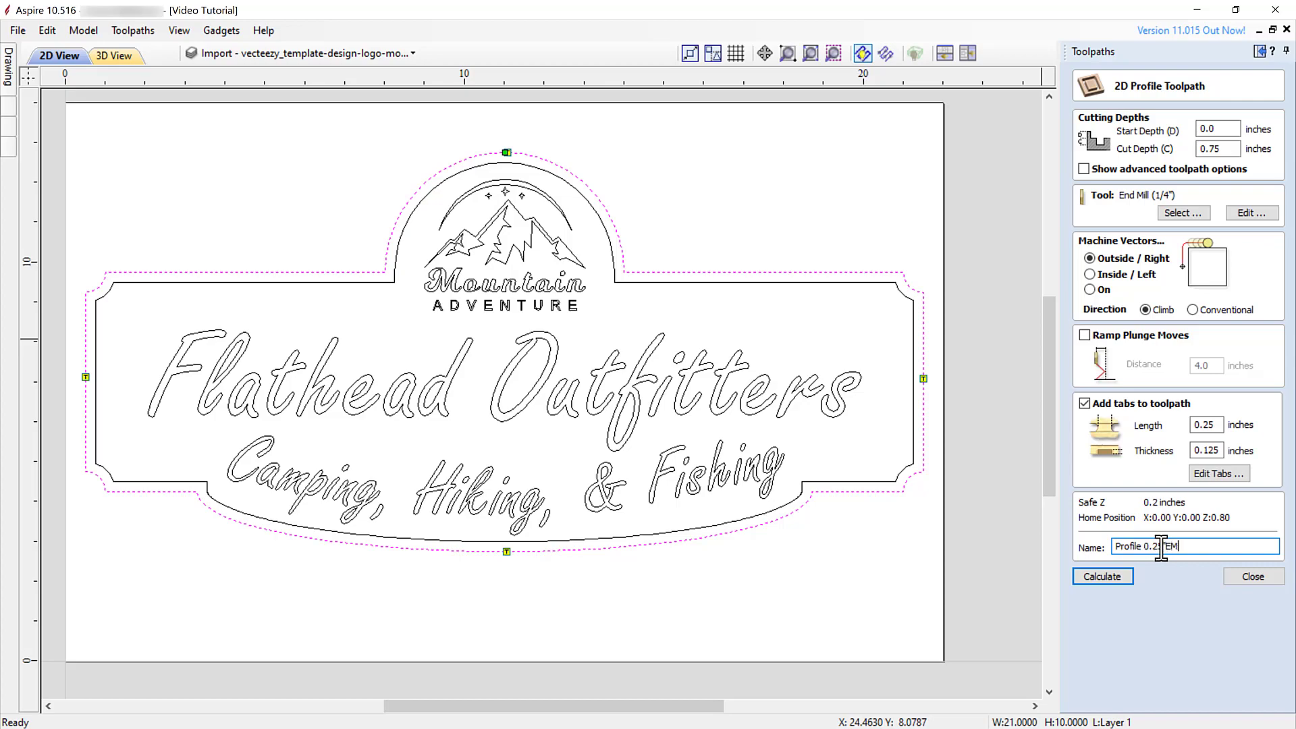
pyautogui.click(1107, 577)
pyautogui.moveTo(1107, 576)
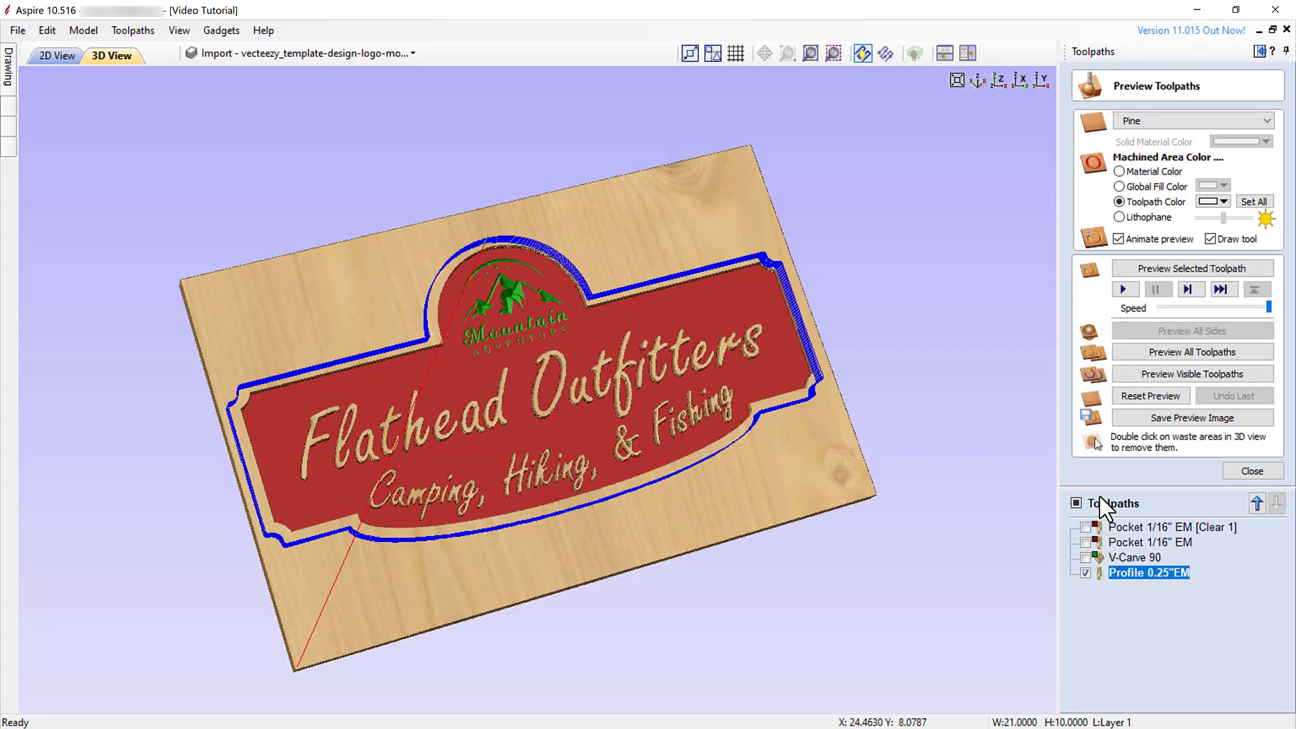
pyautogui.click(1175, 270)
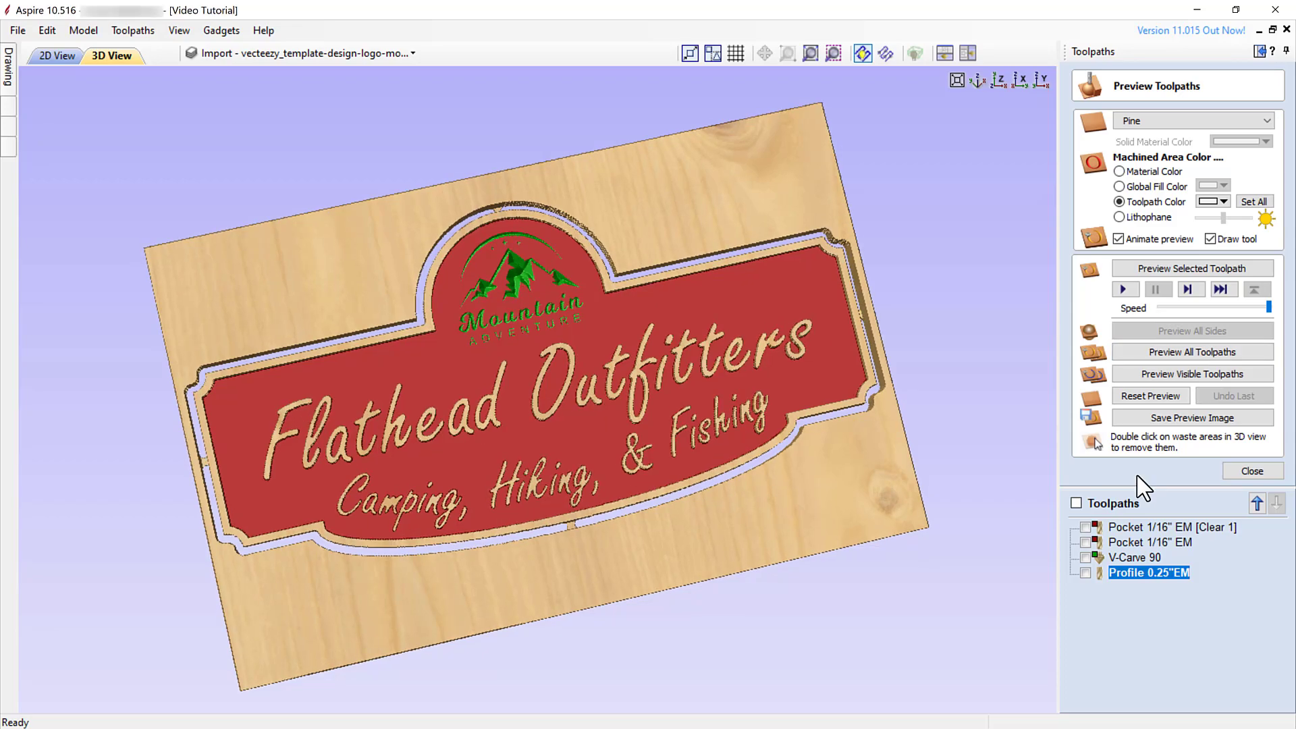
pyautogui.click(1248, 471)
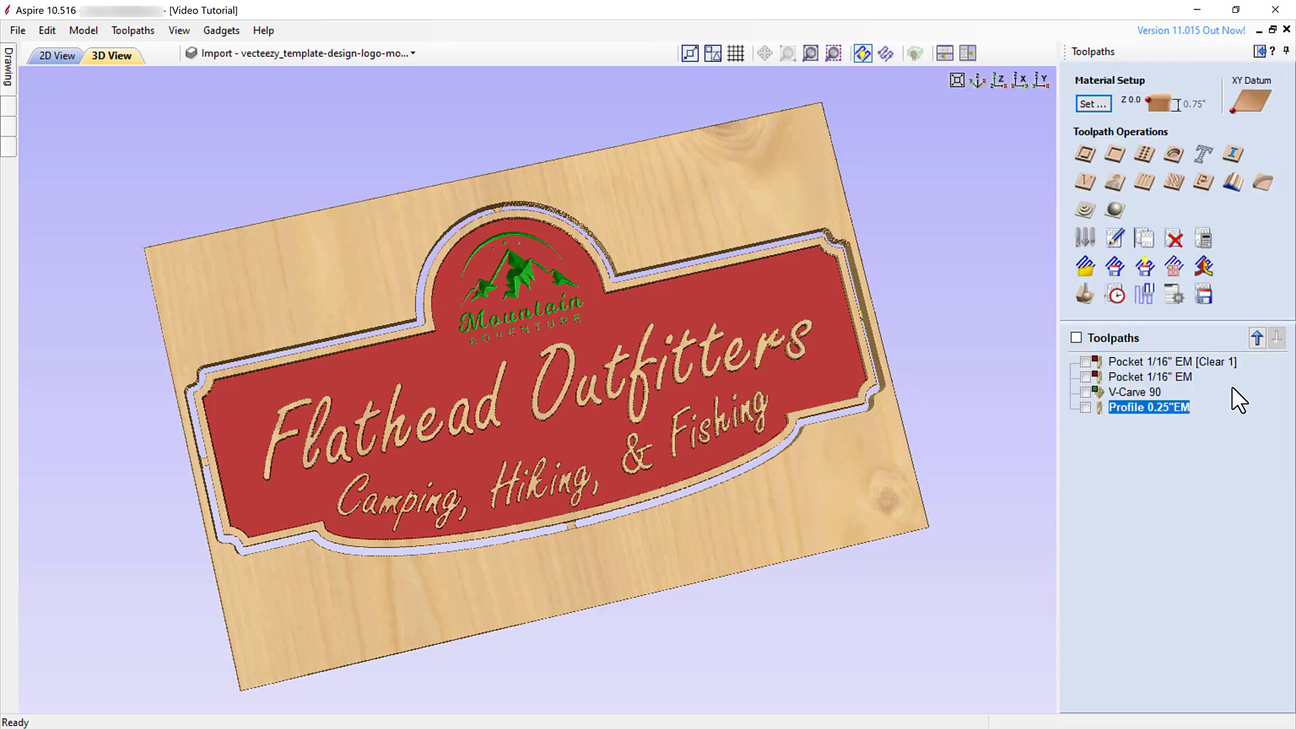
# Start saving toolpaths and limit the output to the selected toolpath, Profile 0.25"EM
pyautogui.click(1204, 294)
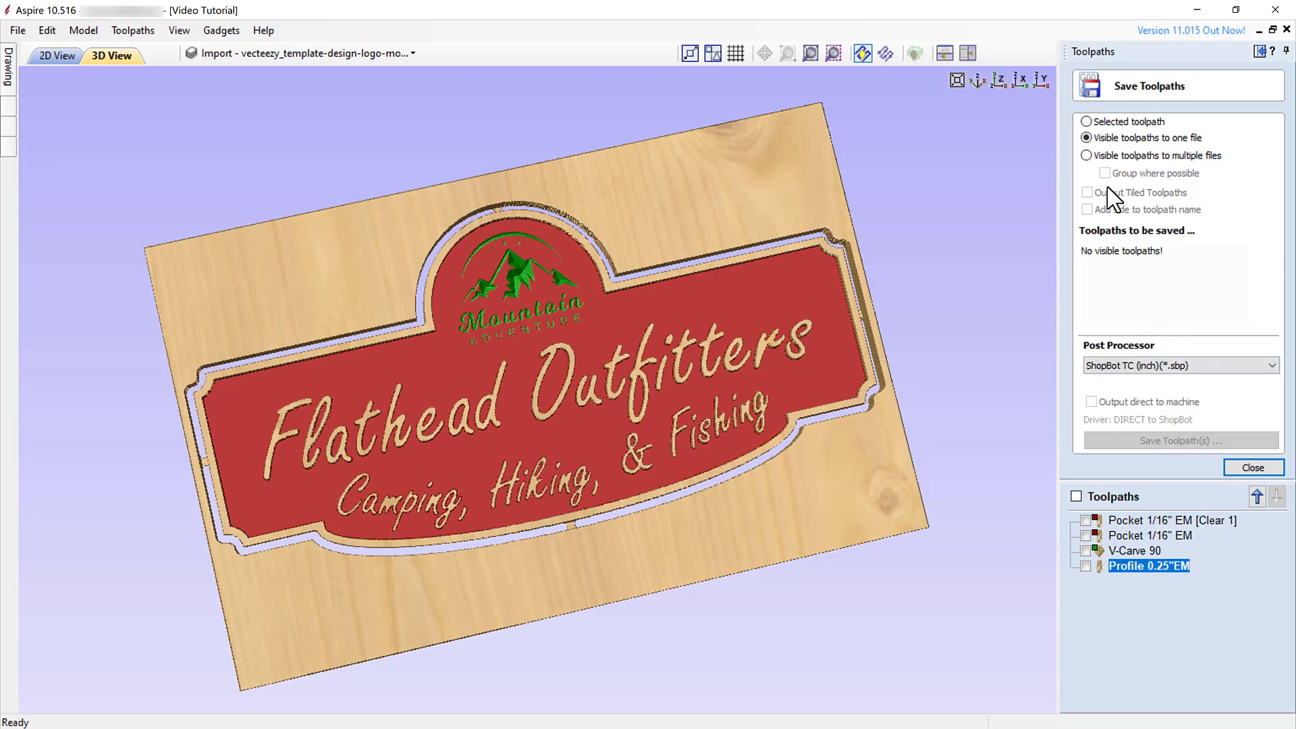
pyautogui.click(1086, 122)
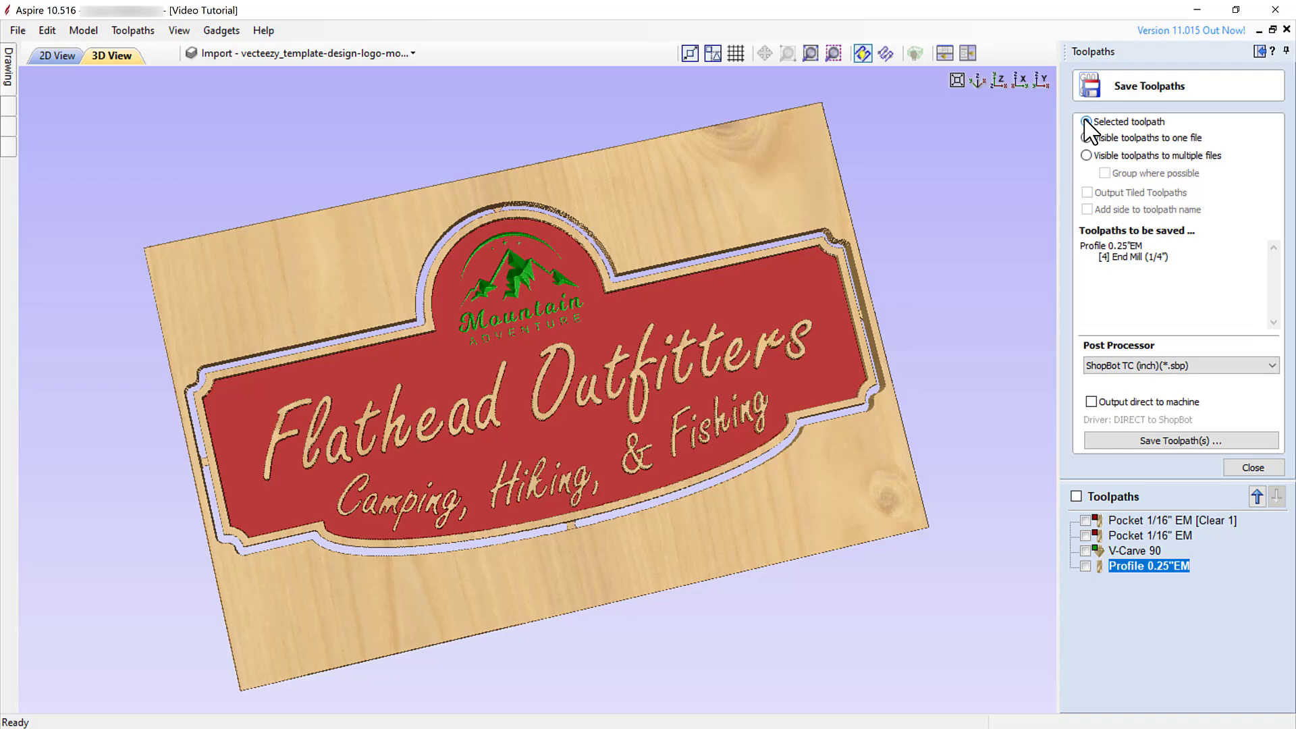
pyautogui.moveTo(1163, 561)
pyautogui.moveTo(1111, 537)
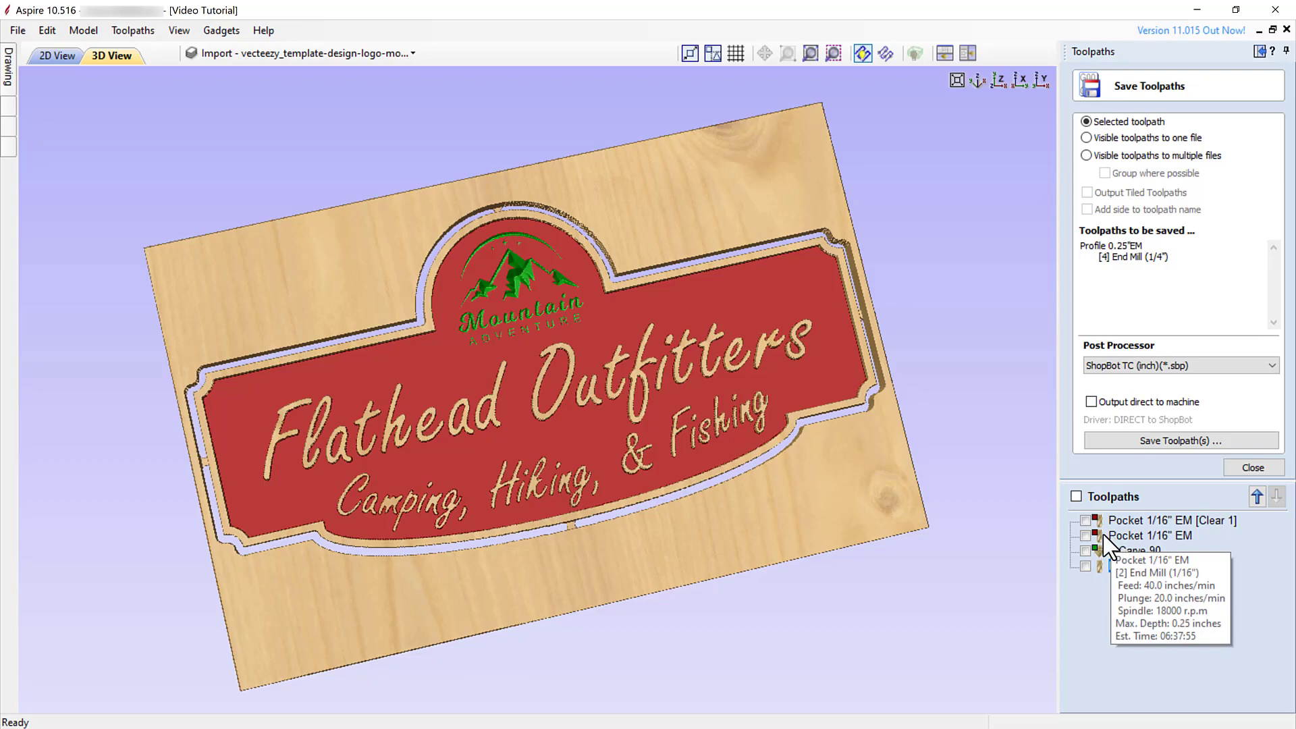
# Show all toolpaths, choose saving visible toolpaths to one file, open the file save, and leave it without saving
pyautogui.click(1085, 520)
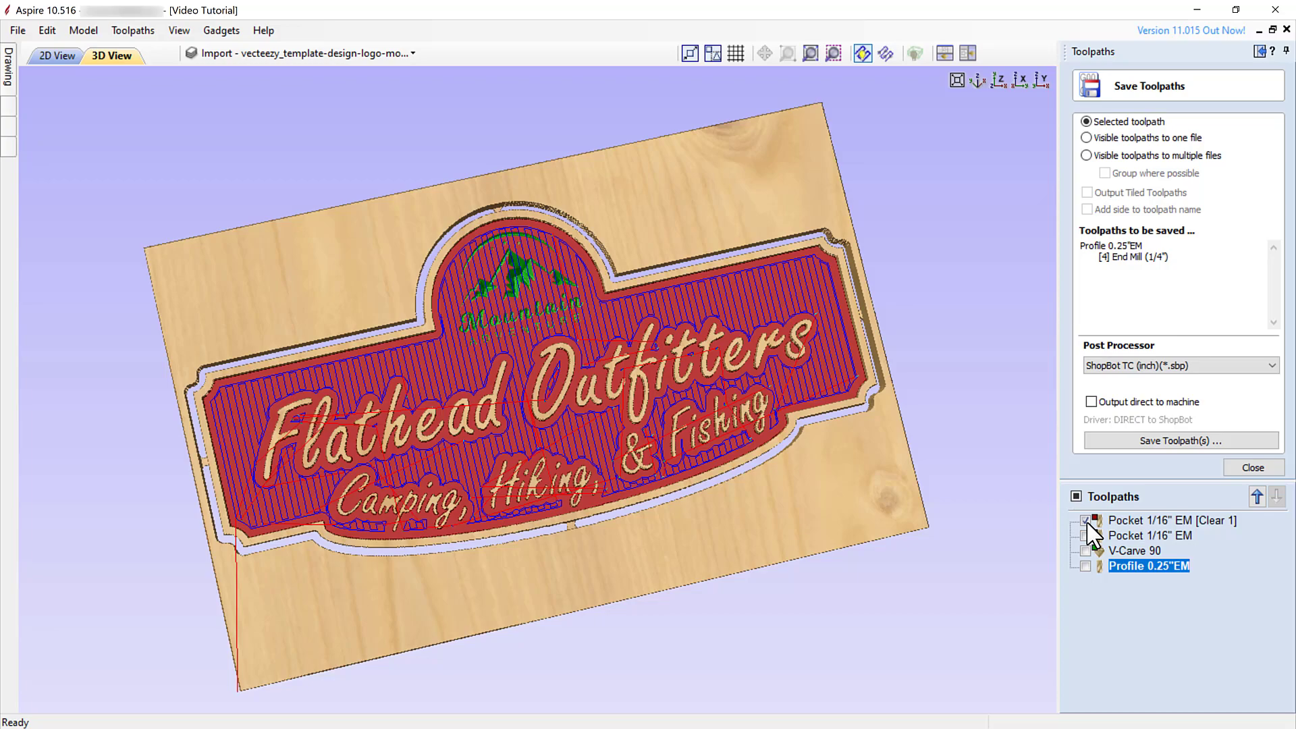
pyautogui.click(1076, 497)
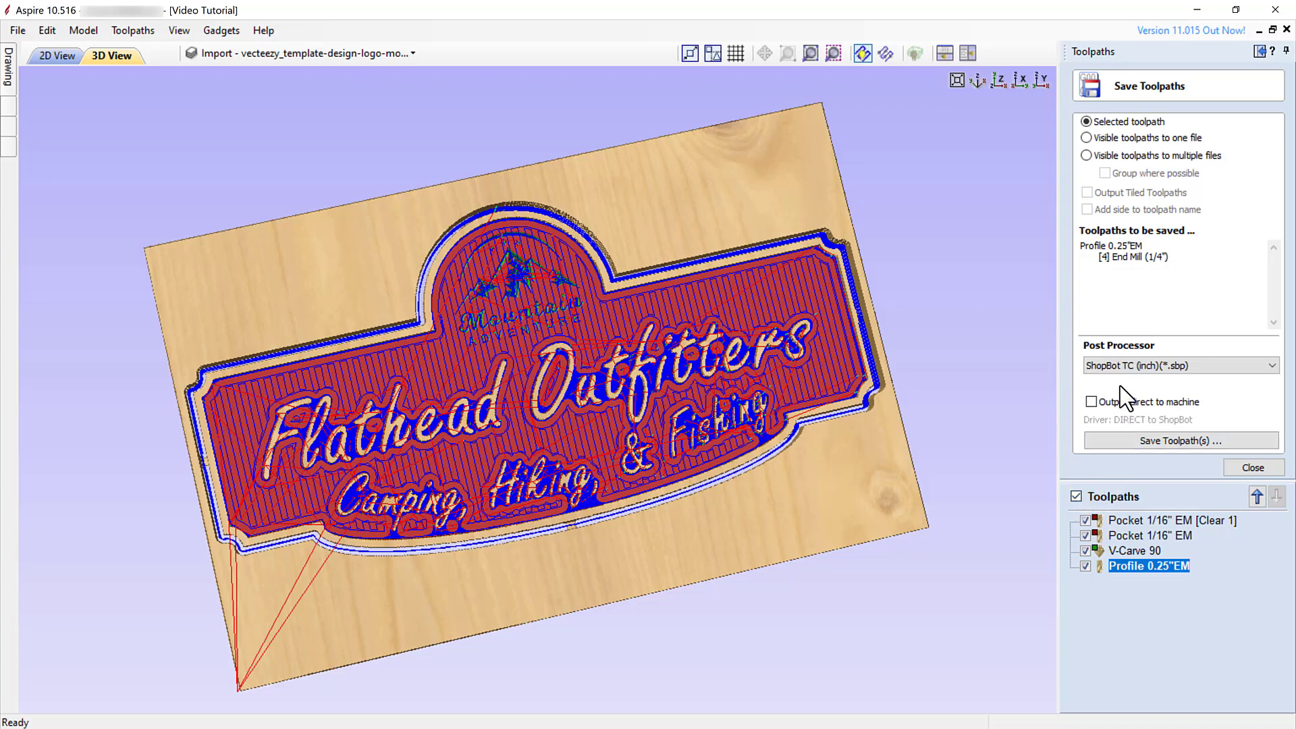
pyautogui.click(1086, 137)
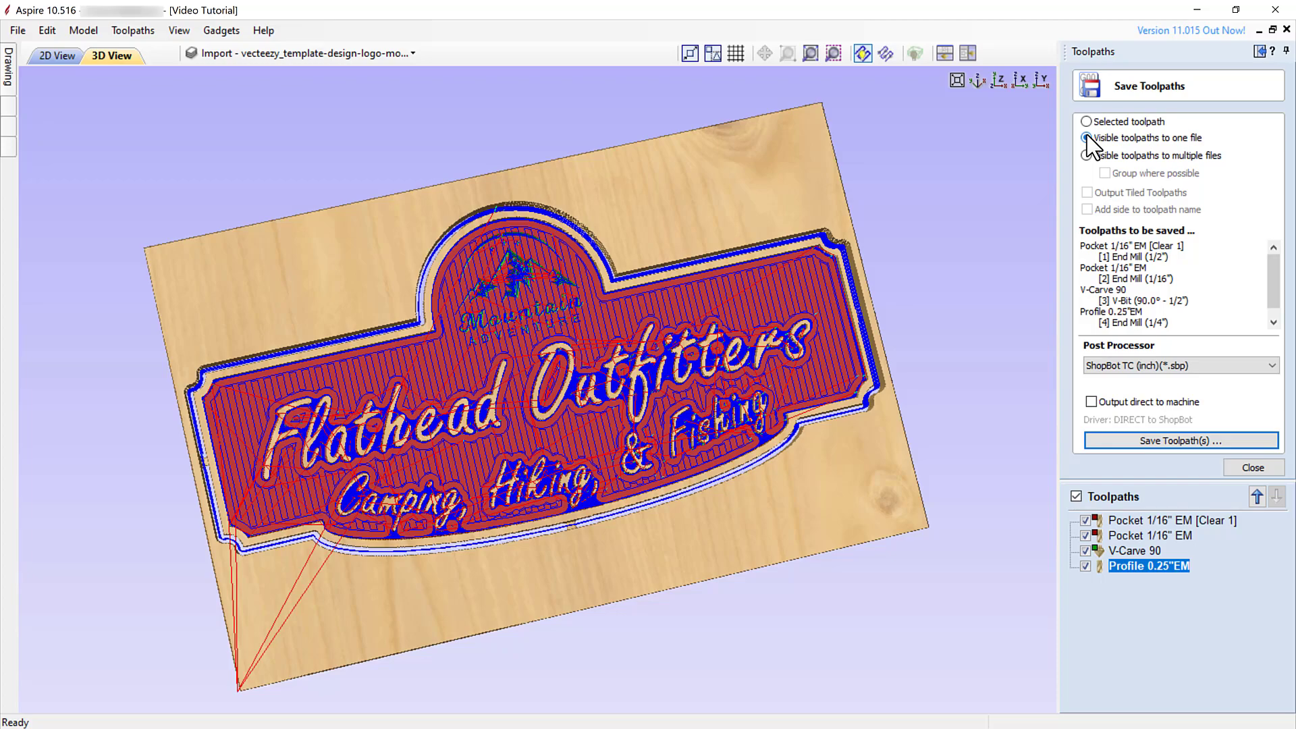
pyautogui.click(1086, 137)
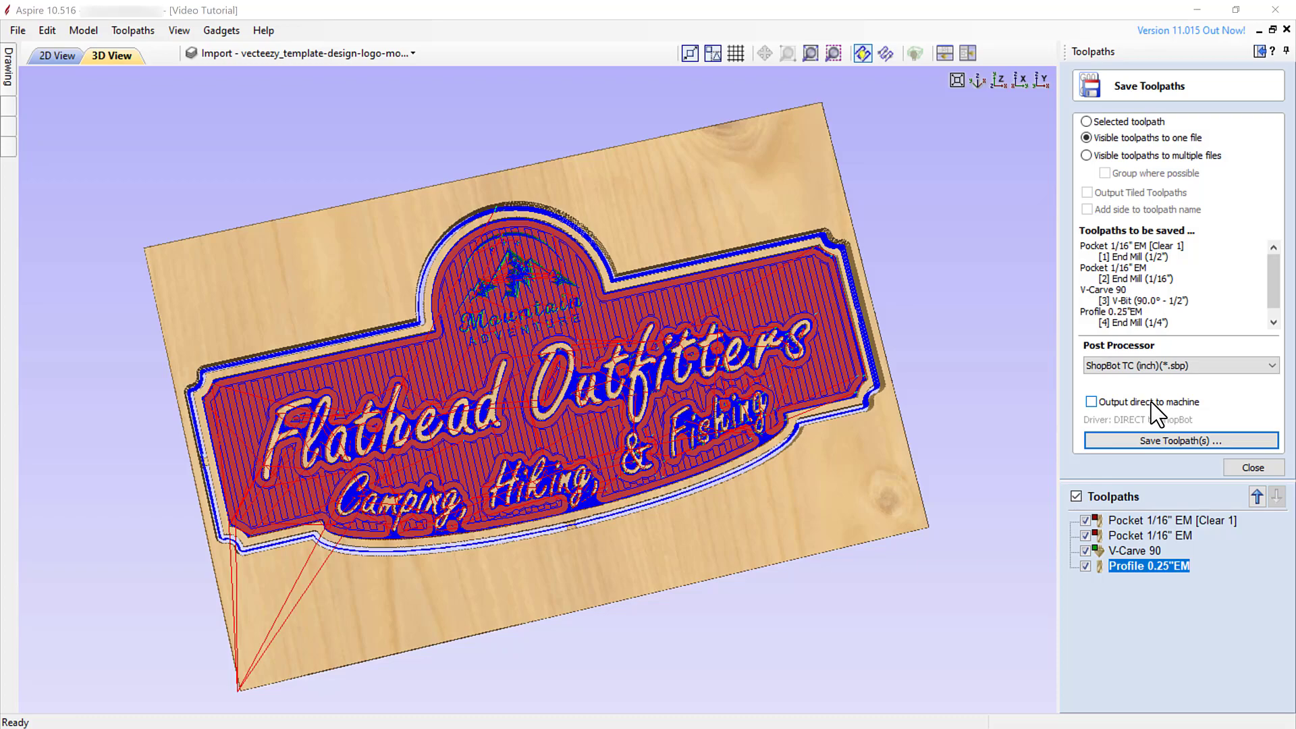
pyautogui.click(1156, 442)
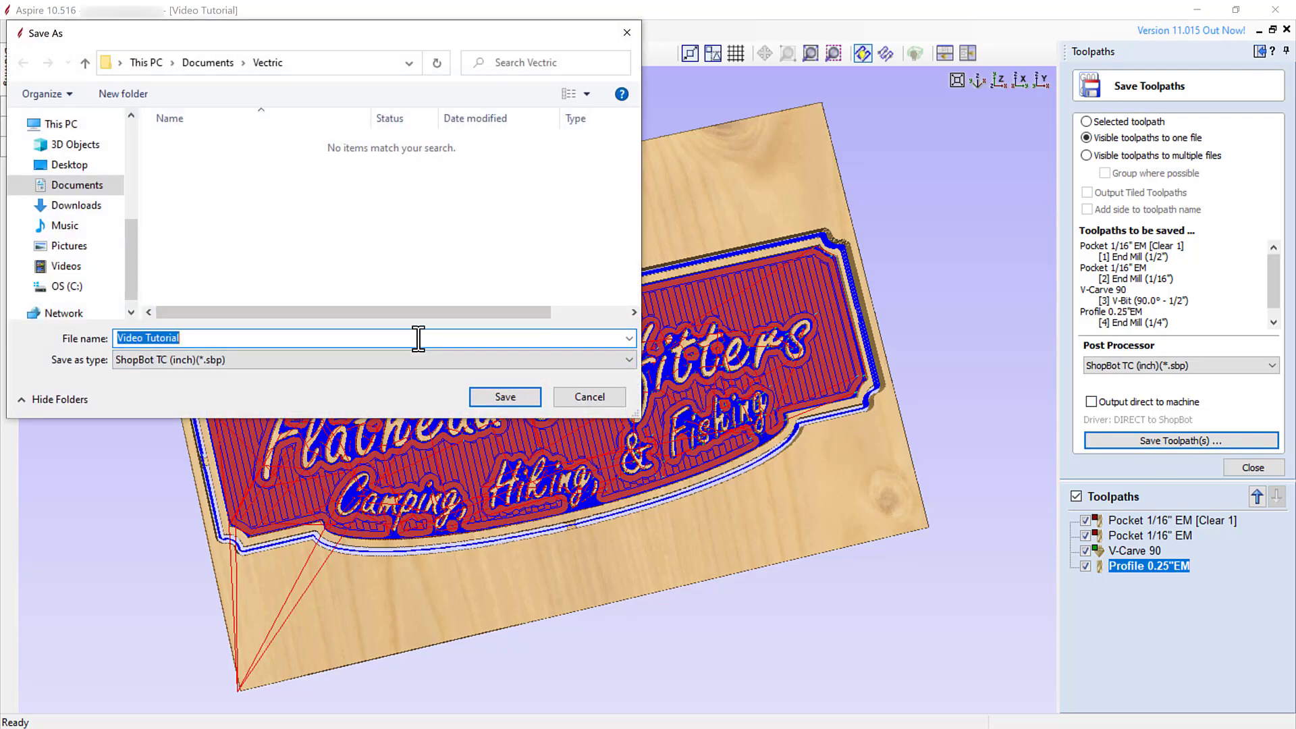
pyautogui.click(593, 398)
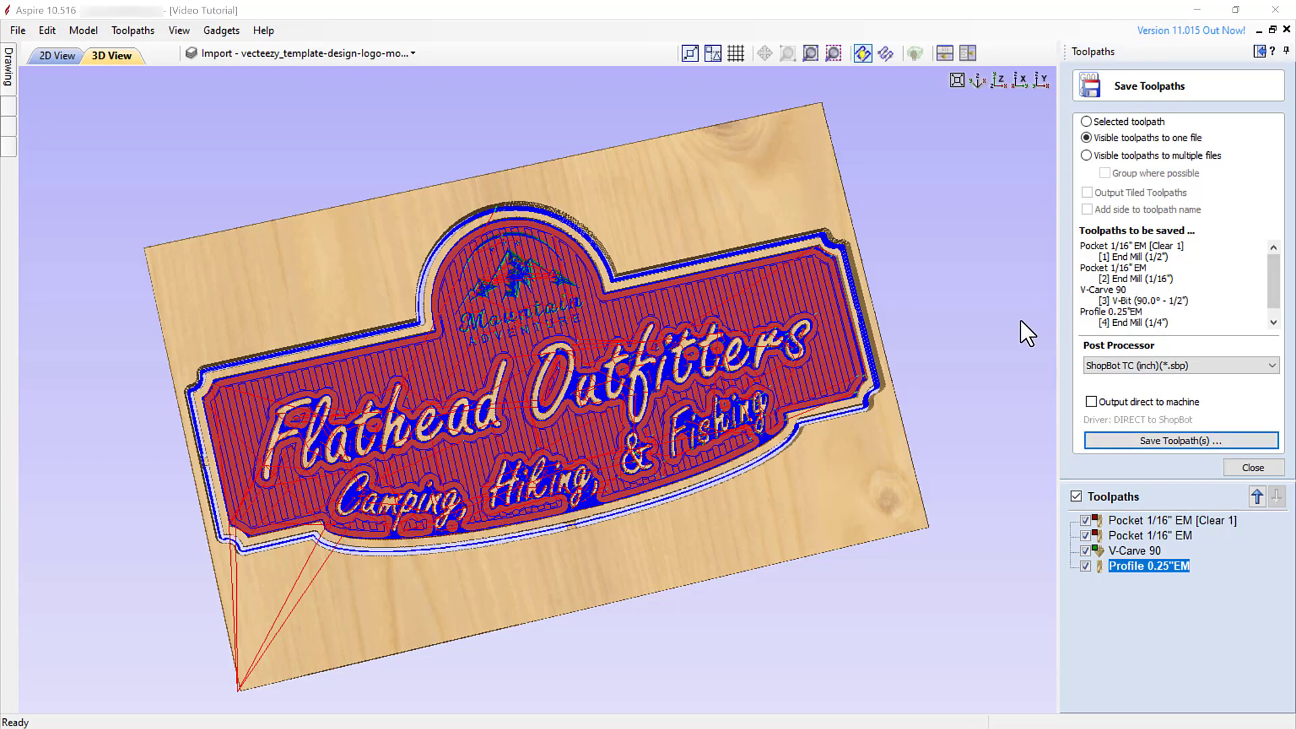
pyautogui.click(1238, 469)
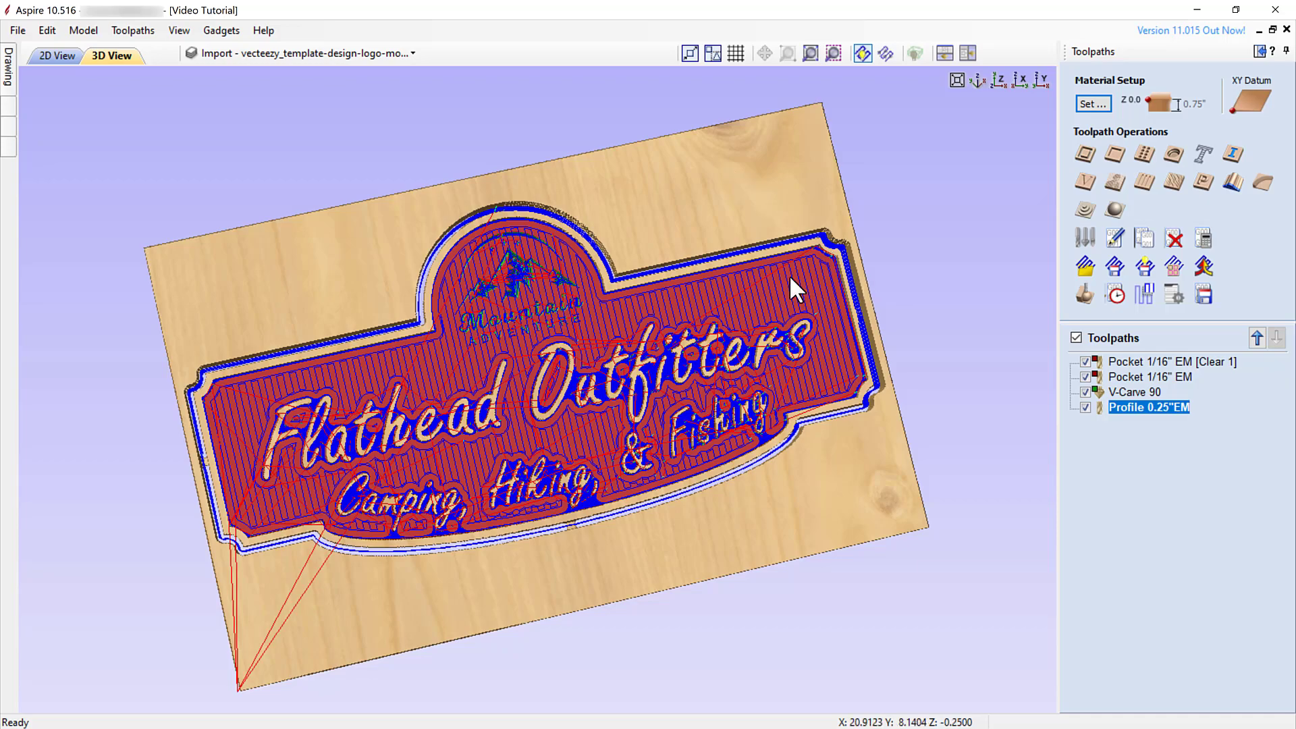
# Turn off the tabs in the Profile 0.25"EM toolpath and recalculate it
pyautogui.doubleClick(1161, 407)
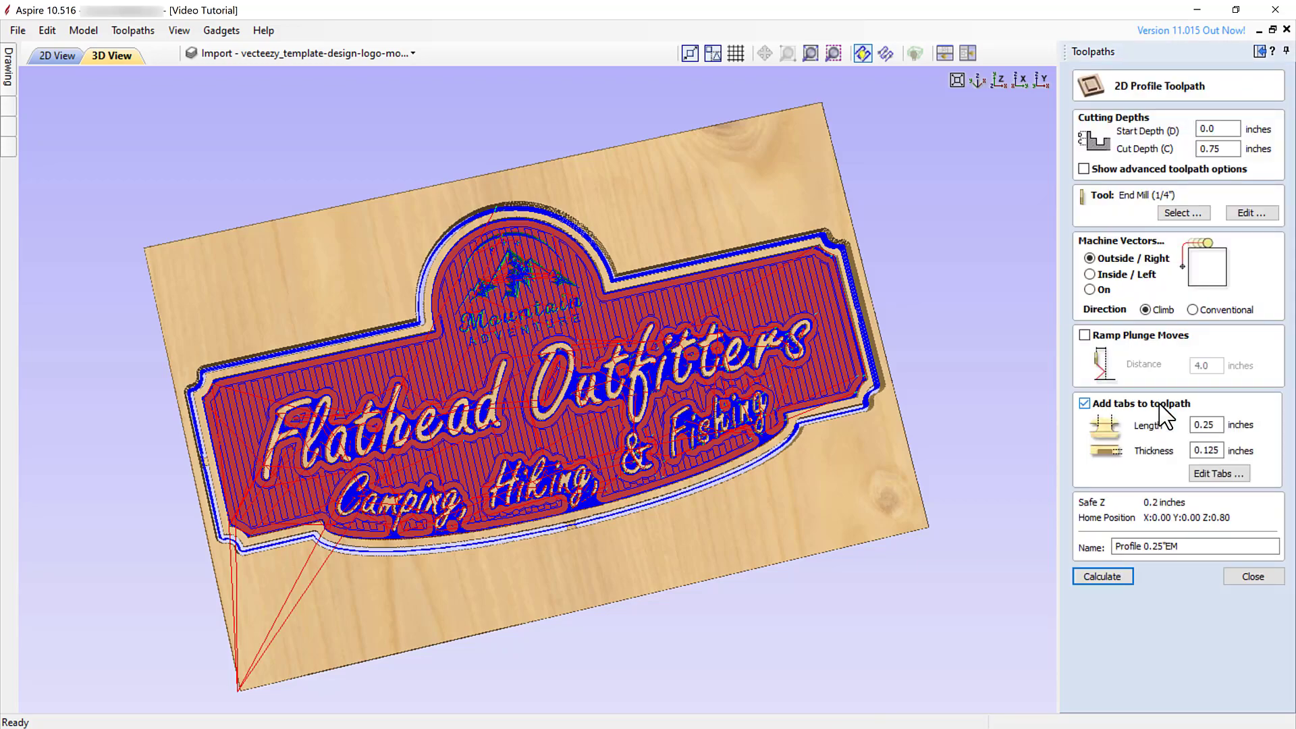
pyautogui.click(1085, 403)
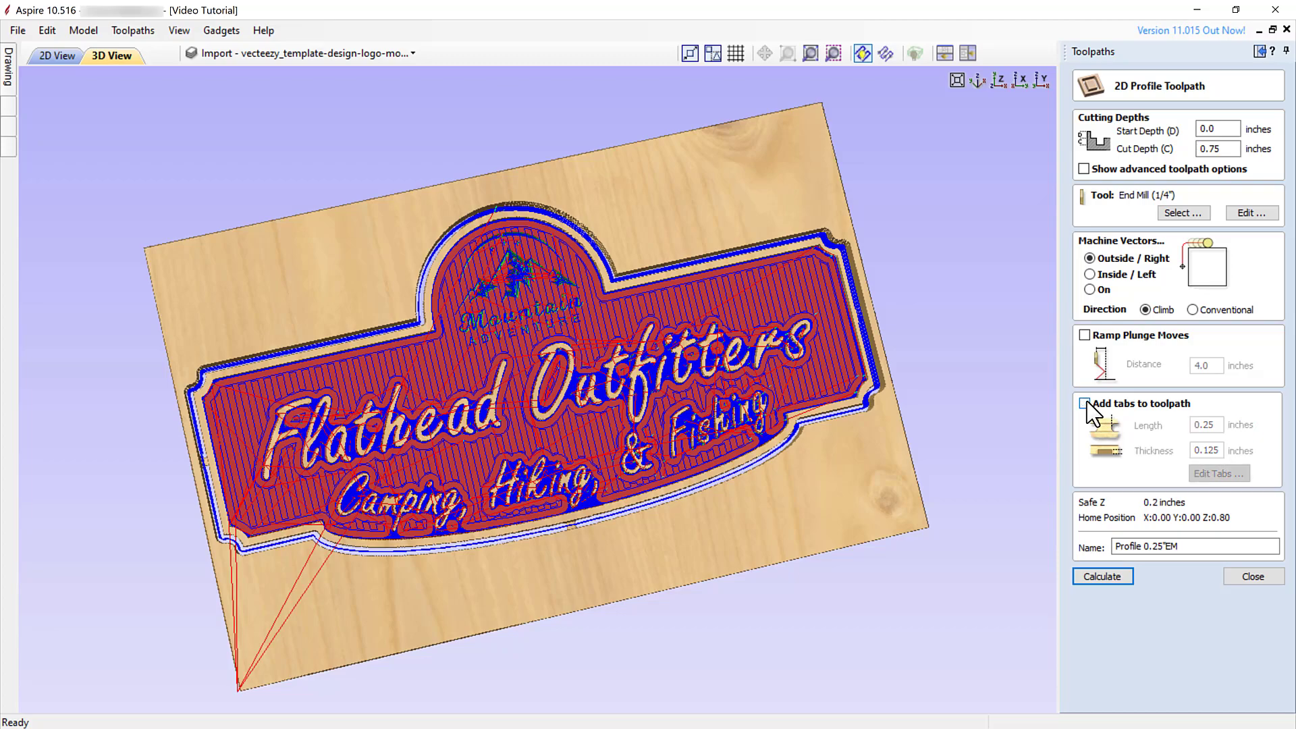
pyautogui.click(1108, 578)
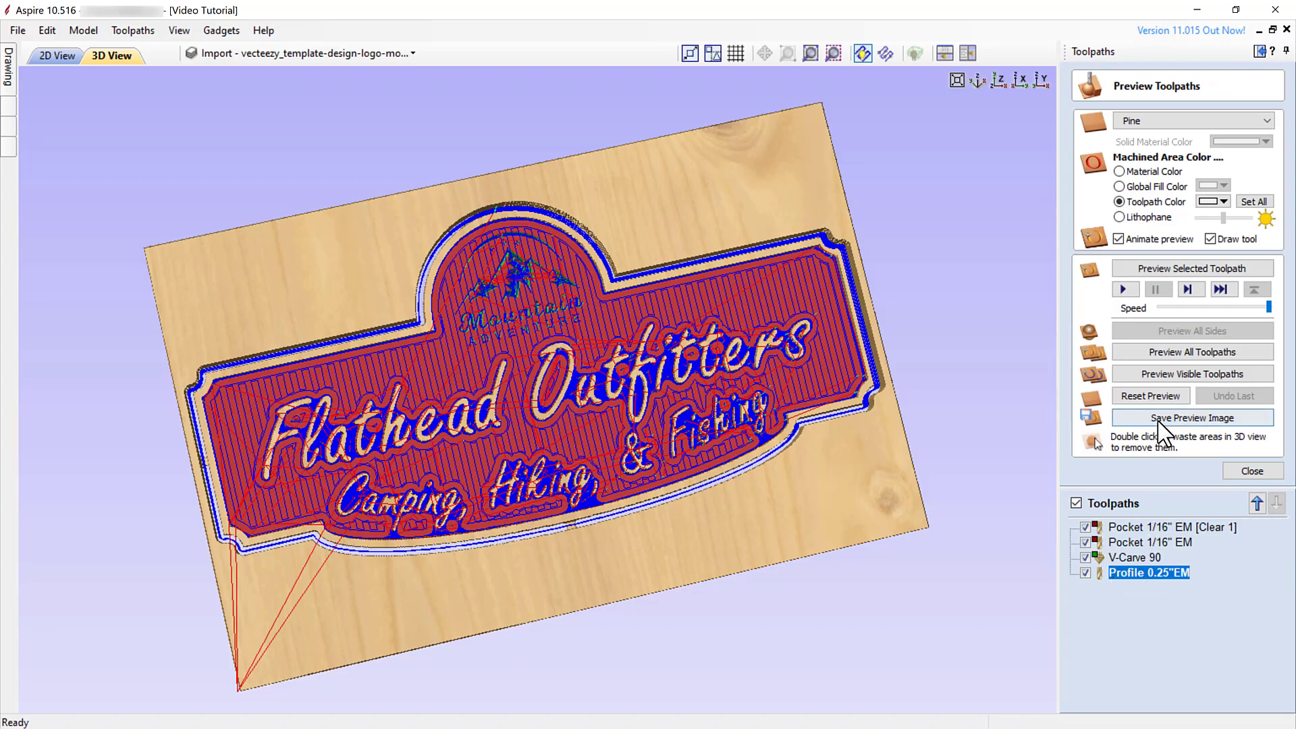
# Preview the tab-free profile toolpath and remove the waste material around the finished sign
pyautogui.click(1186, 269)
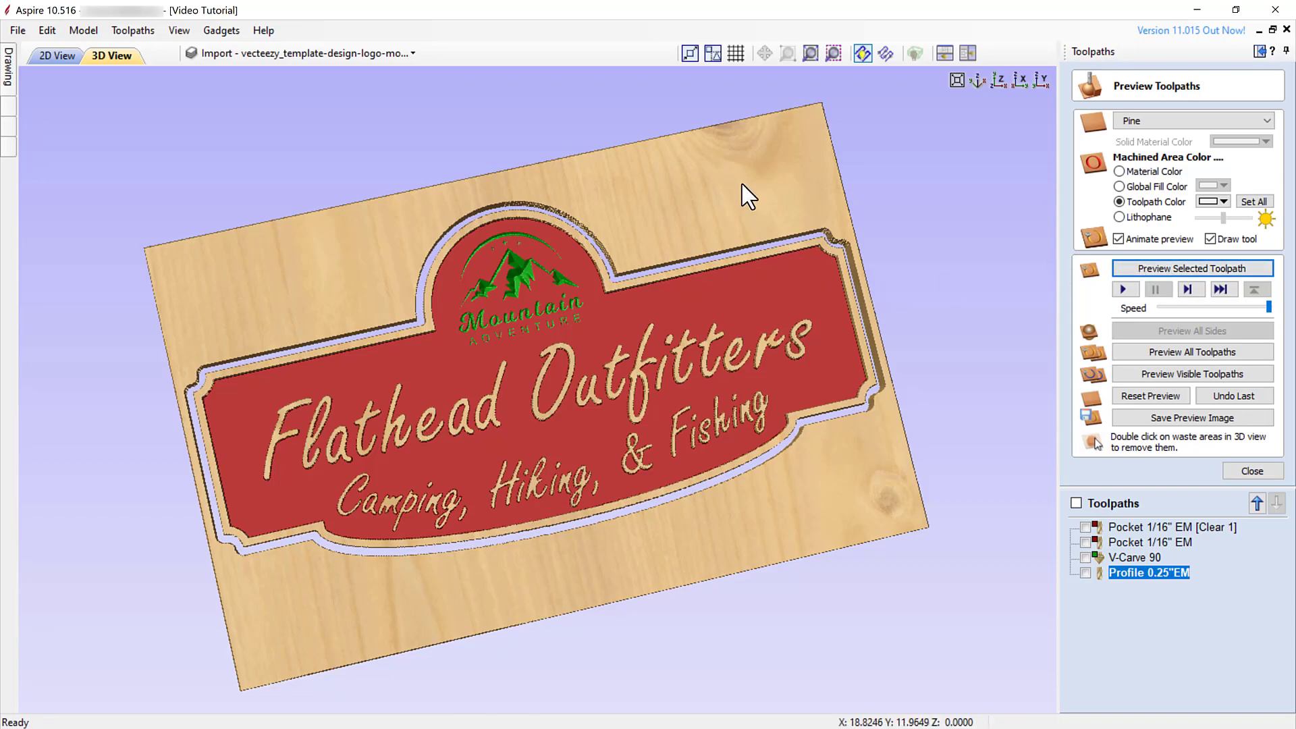
pyautogui.doubleClick(785, 197)
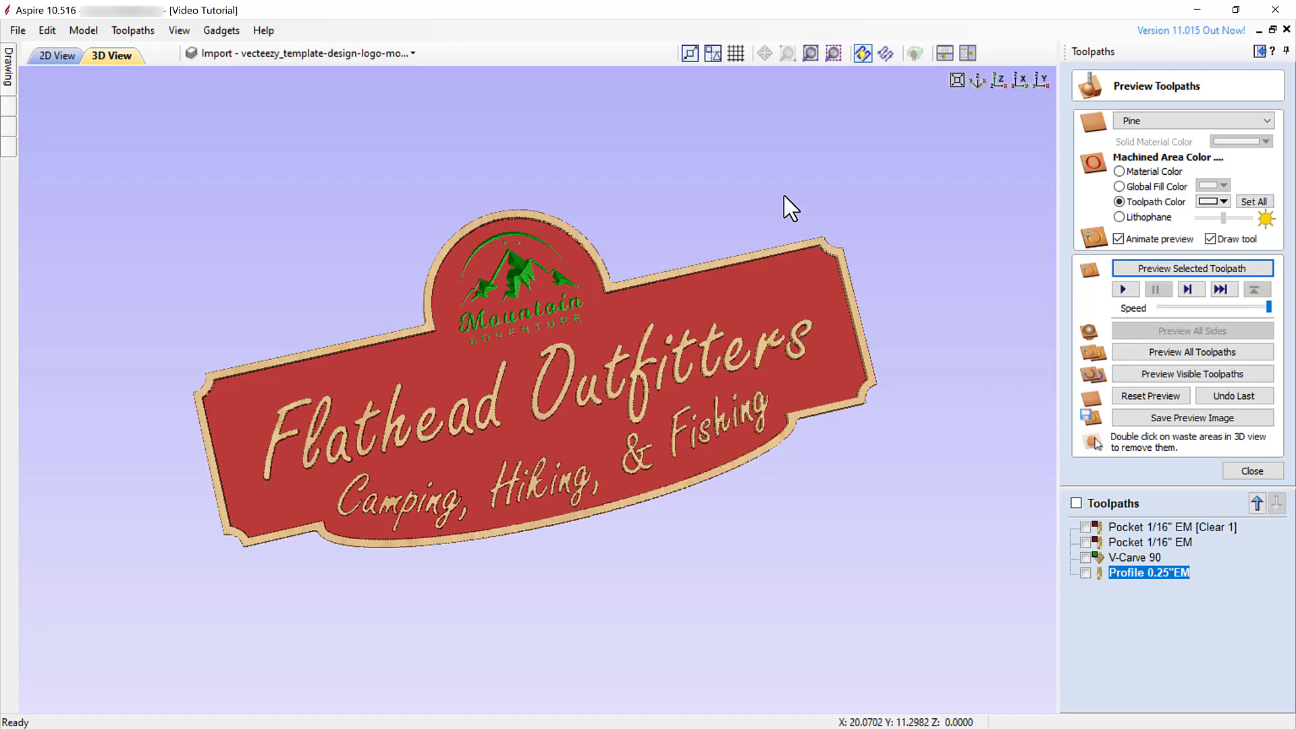
pyautogui.scroll(1, 602, 334)
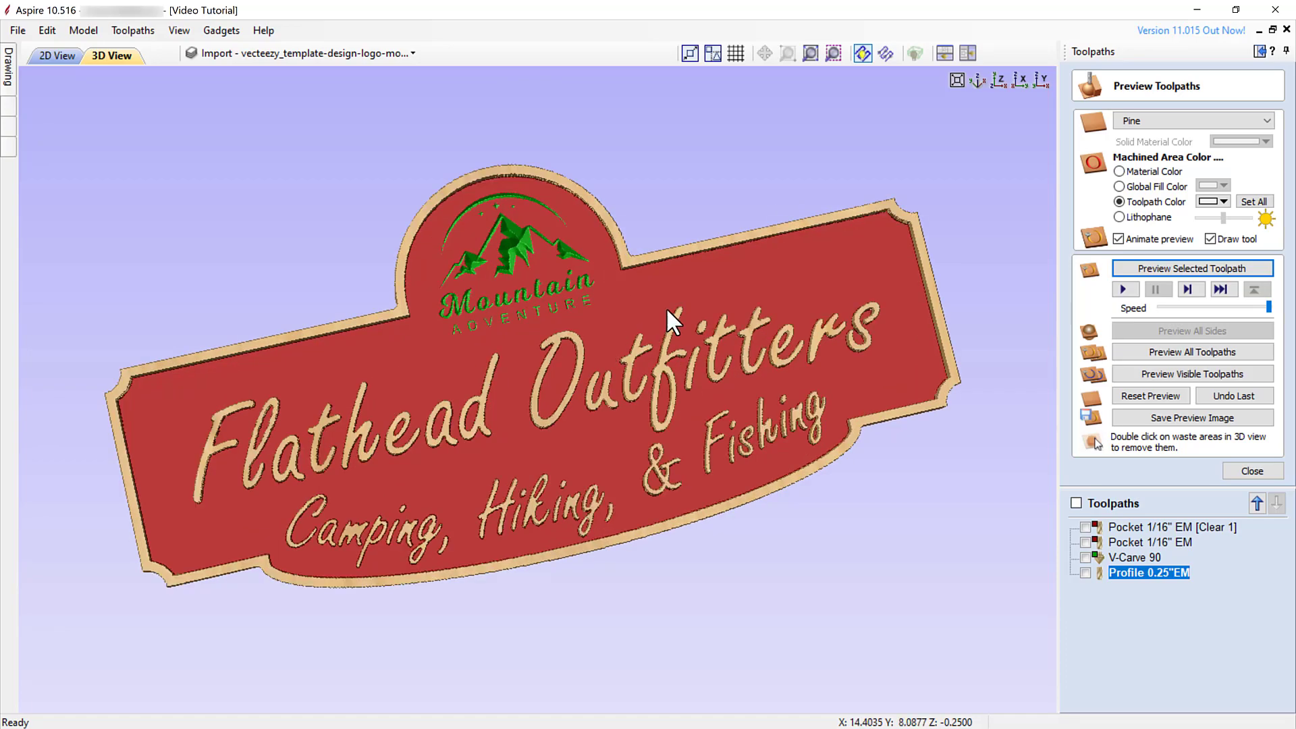
pyautogui.moveTo(686, 346); pyautogui.dragTo(710, 337)
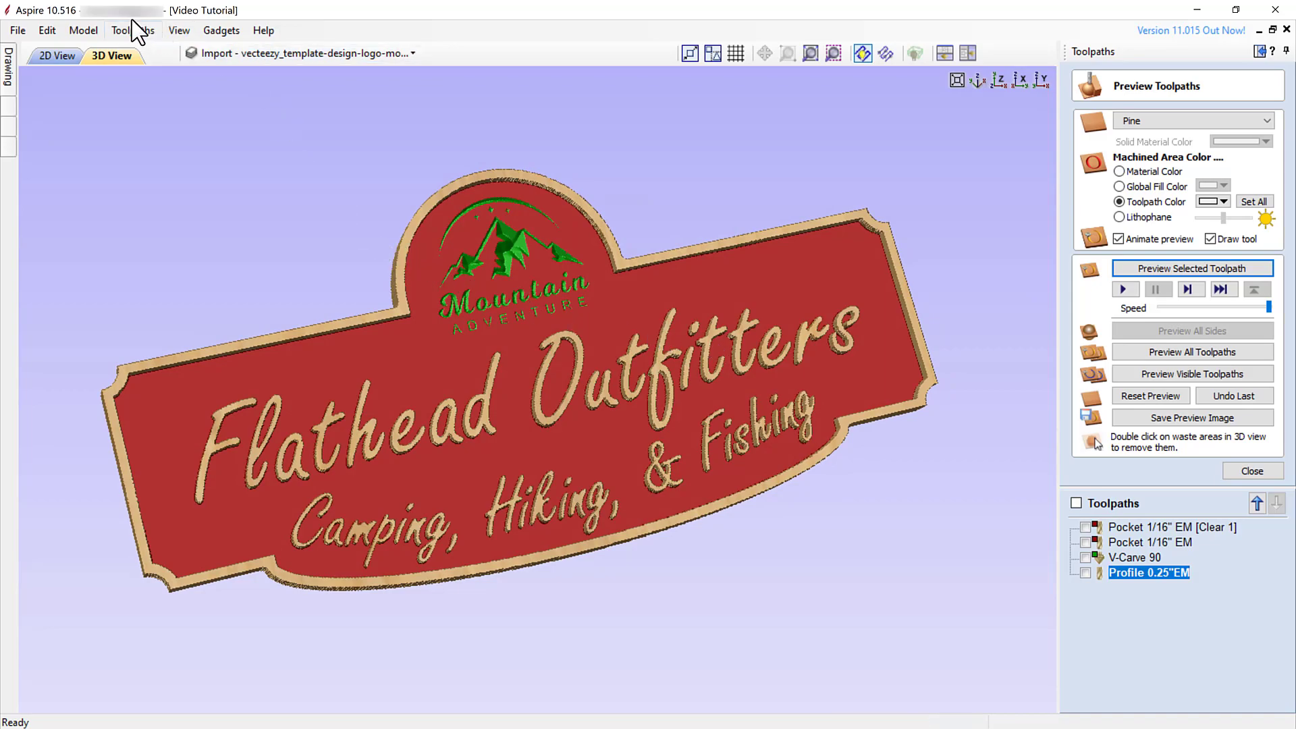
# Open the shaded image save as JPEG for the finished sign preview and leave it without saving
pyautogui.click(180, 34)
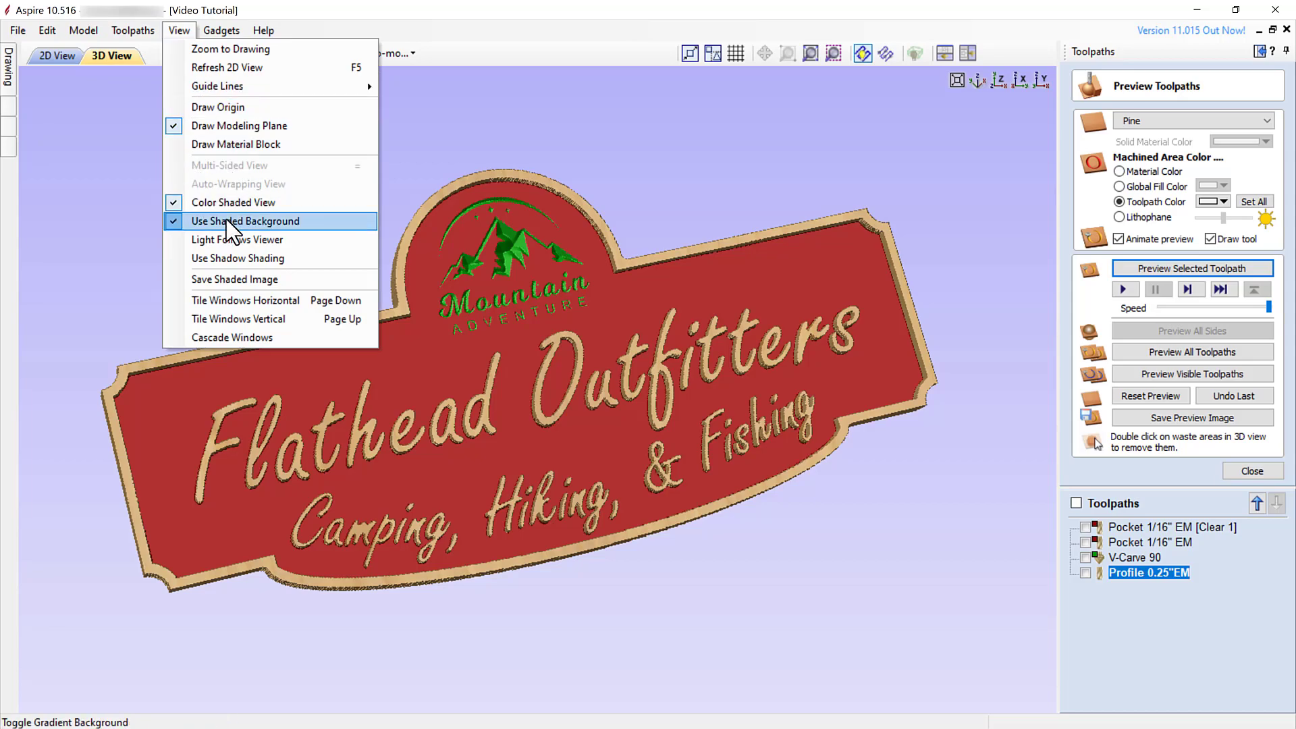
pyautogui.click(227, 282)
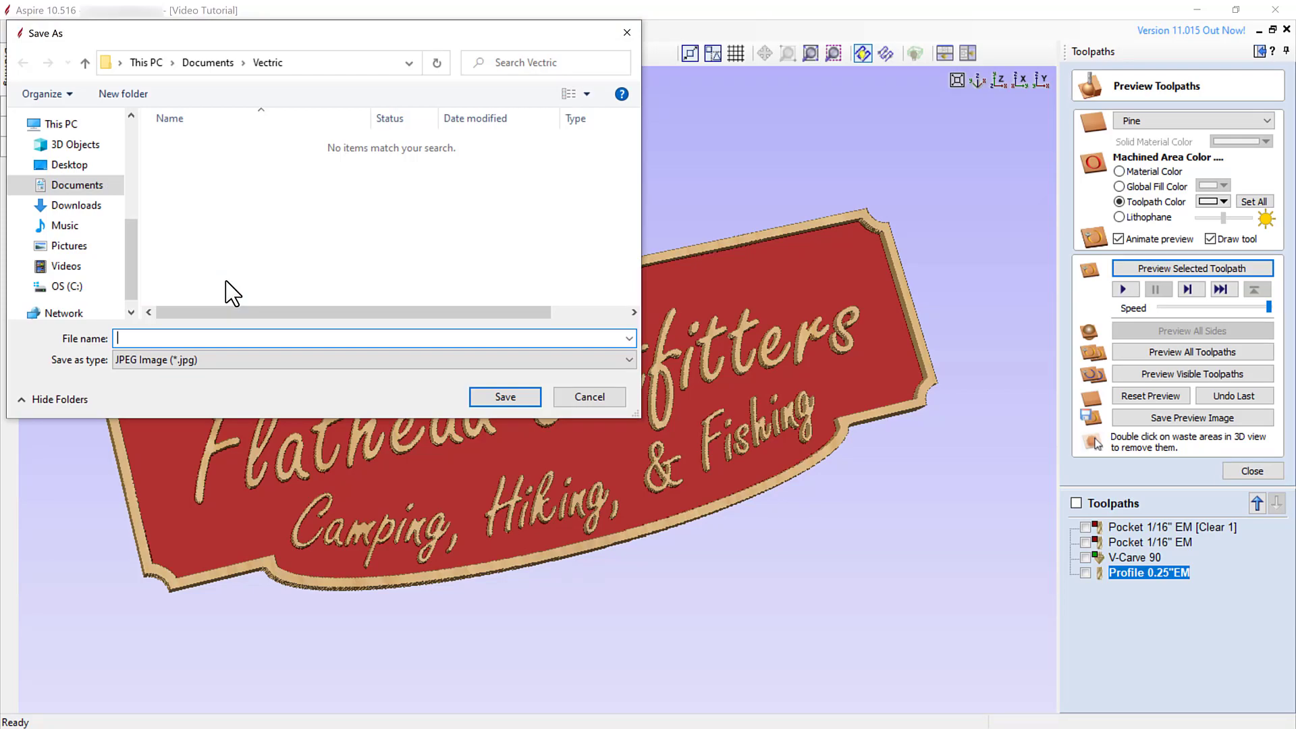
pyautogui.click(598, 403)
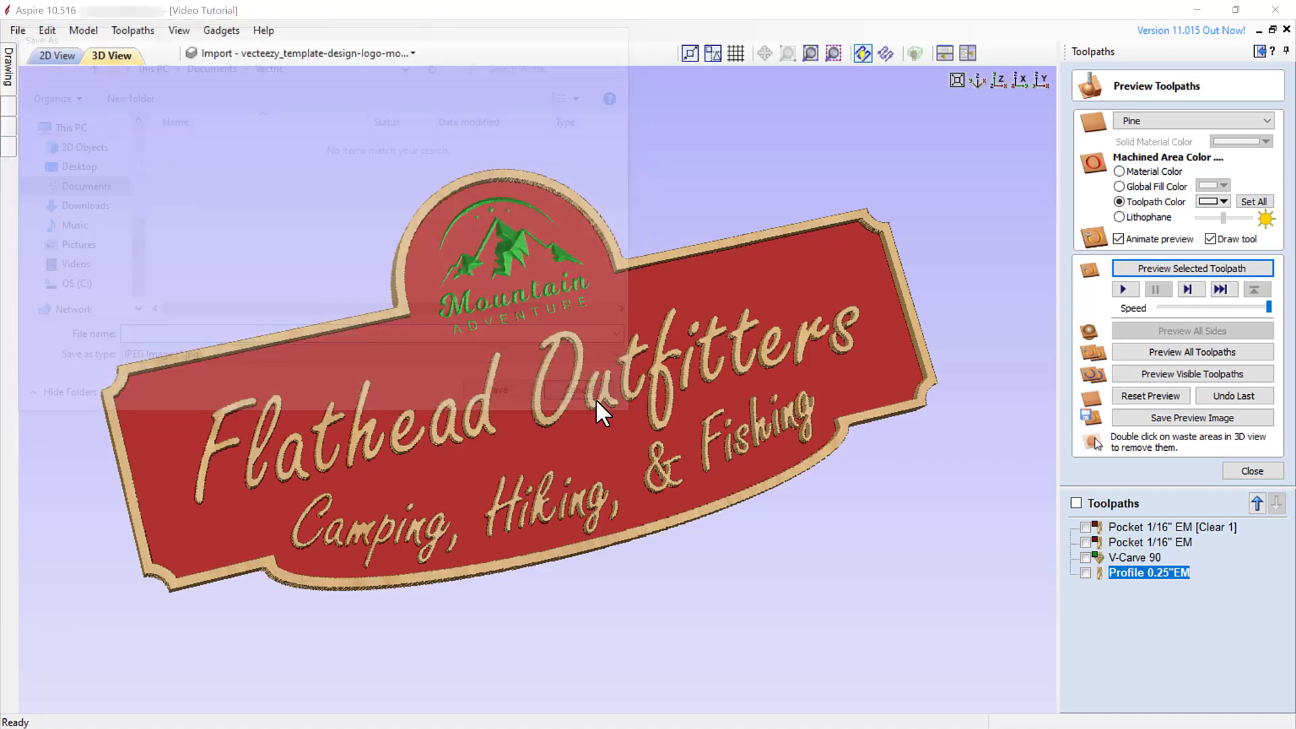